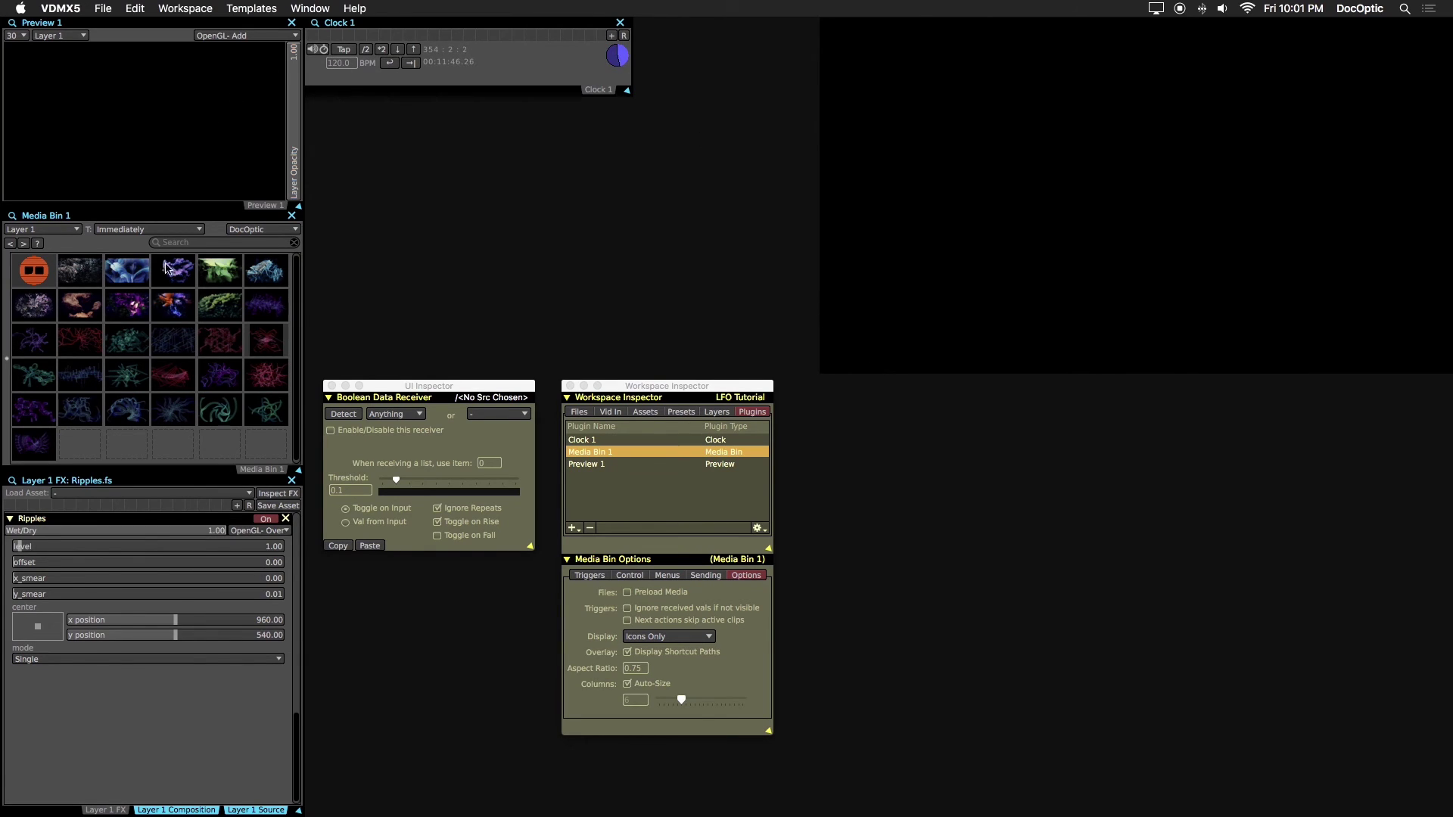
Trigger the sixth Media Bin clip and show the Ripples level slider in the UI Inspector
{"action": "left_click", "coordinate": [263, 279]}
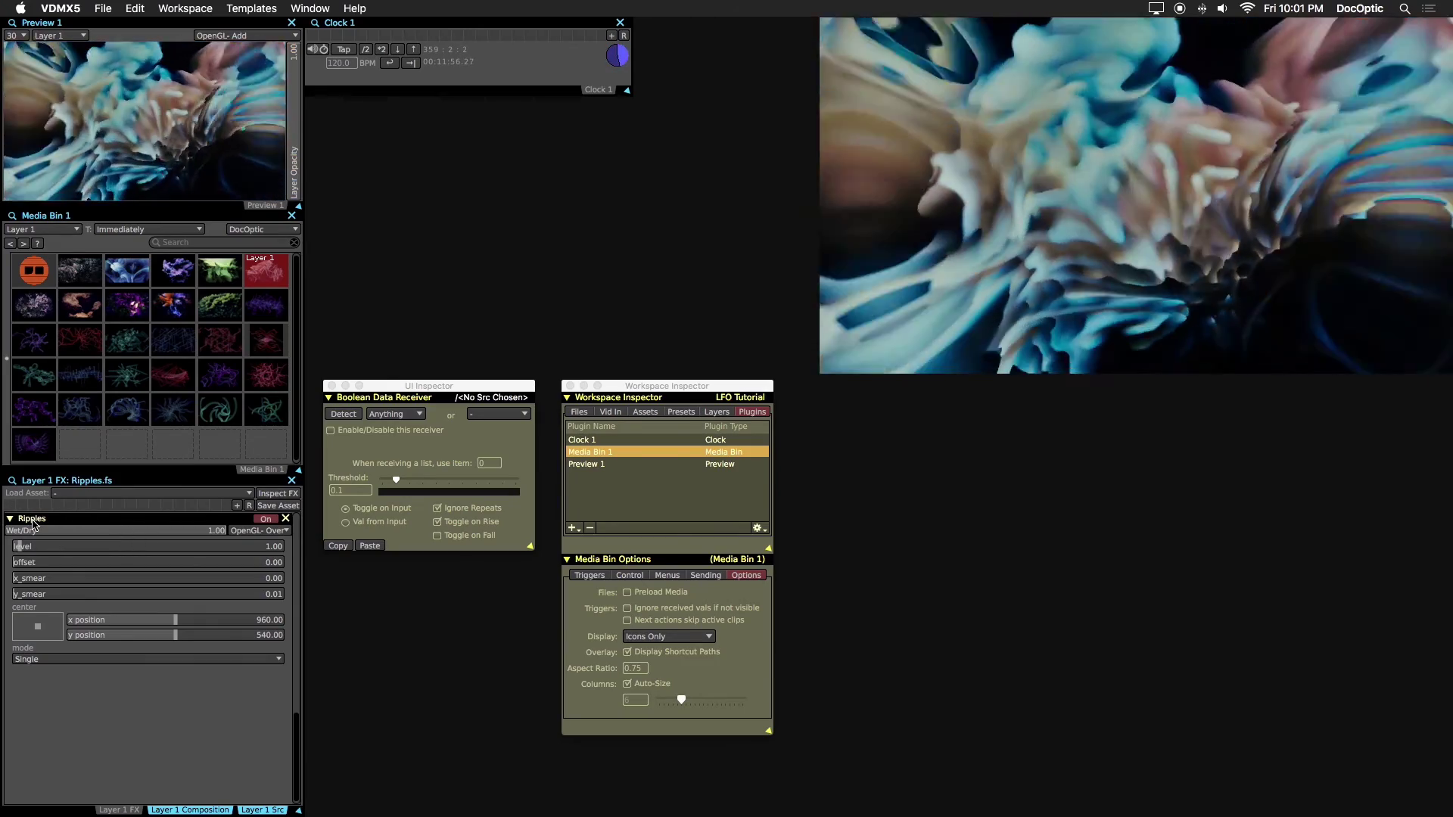
{"action": "left_click", "coordinate": [79, 553], "text": "super"}
{"action": "left_click", "coordinate": [519, 413]}
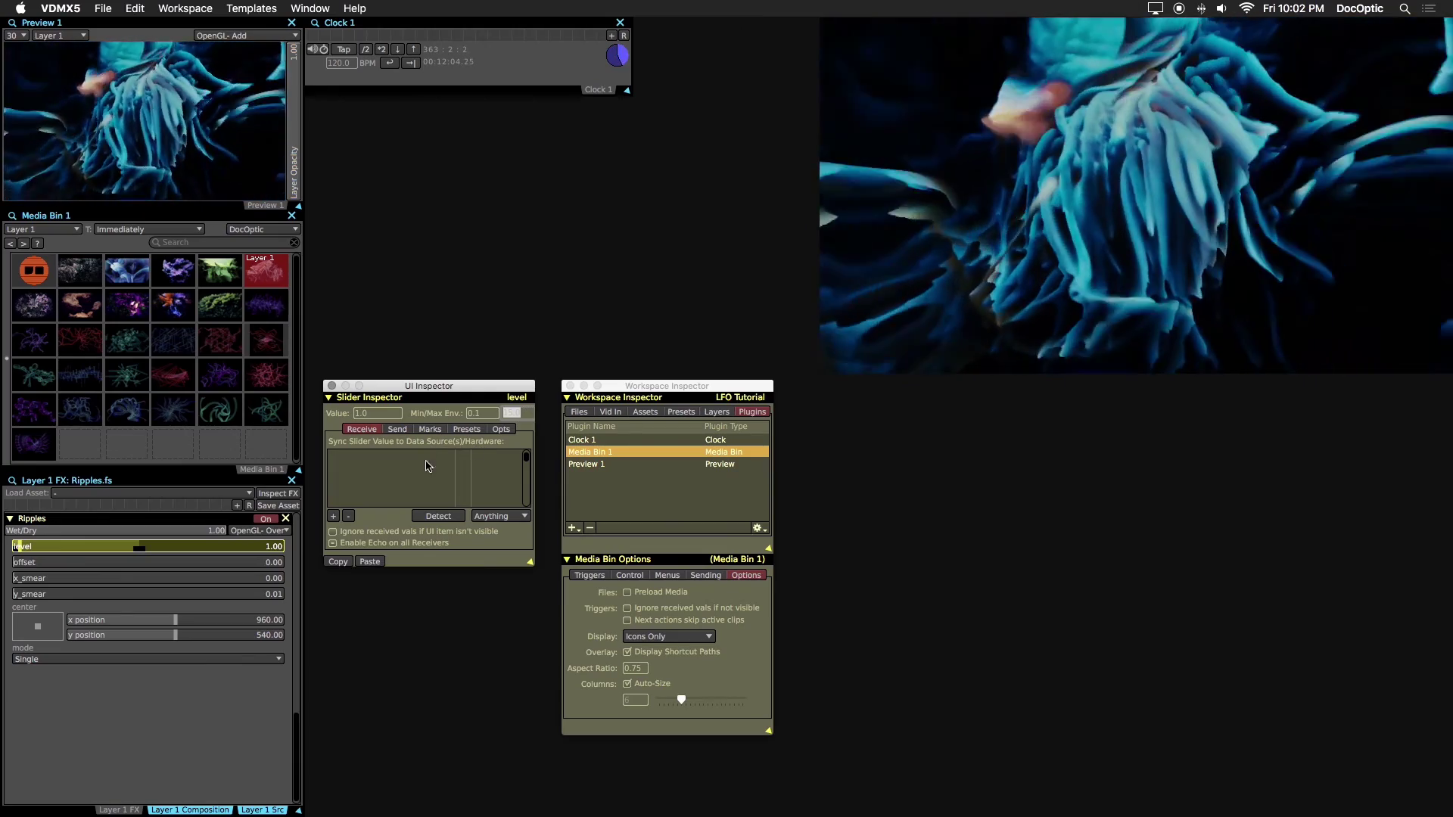
Add an LFO plugin, then dock the LFO 1 window beside Preview and enlarge it
{"action": "left_click", "coordinate": [573, 528]}
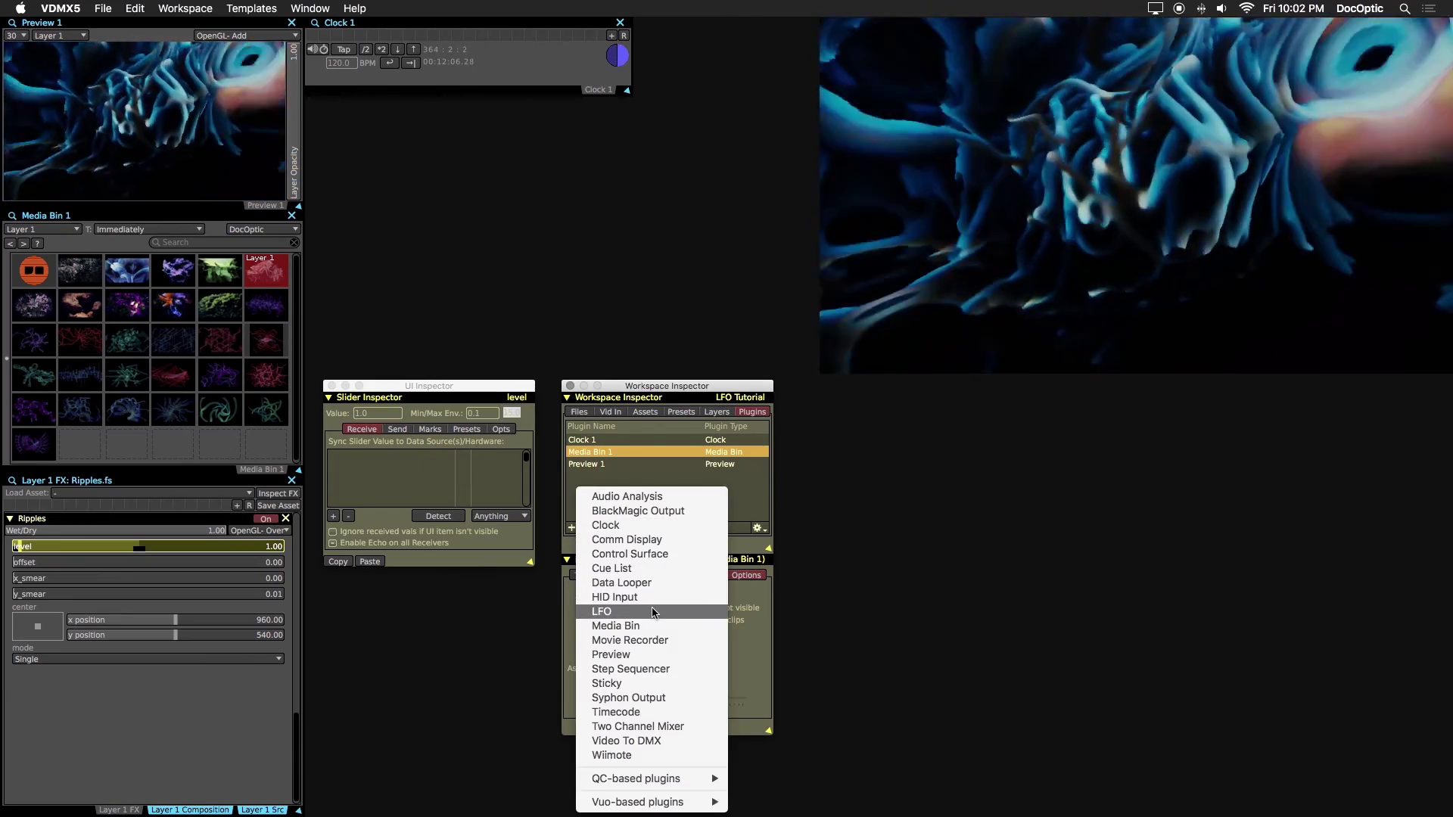
{"action": "left_click", "coordinate": [655, 611]}
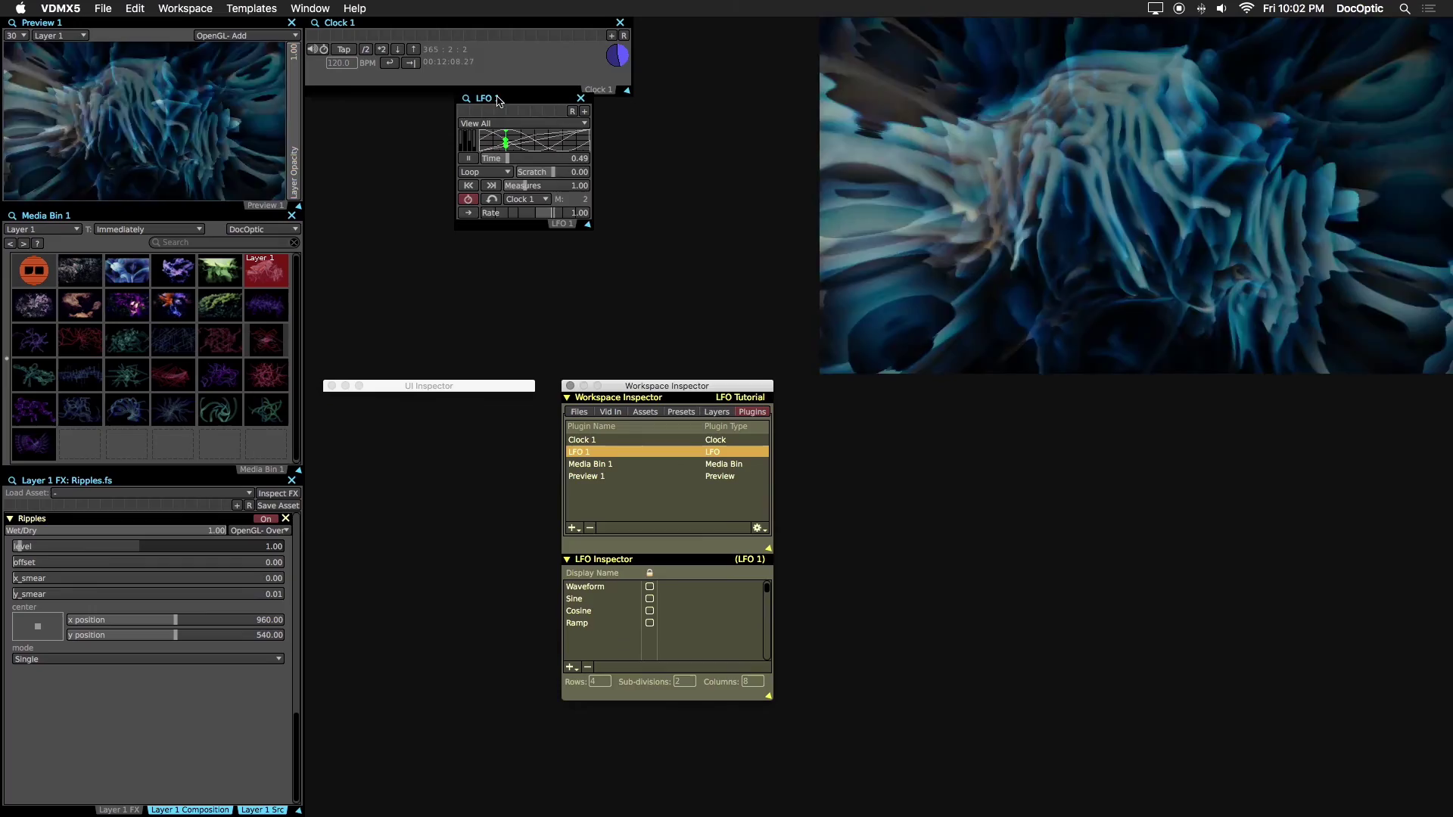
{"action": "left_click_drag", "start_coordinate": [497, 100], "coordinate": [346, 102]}
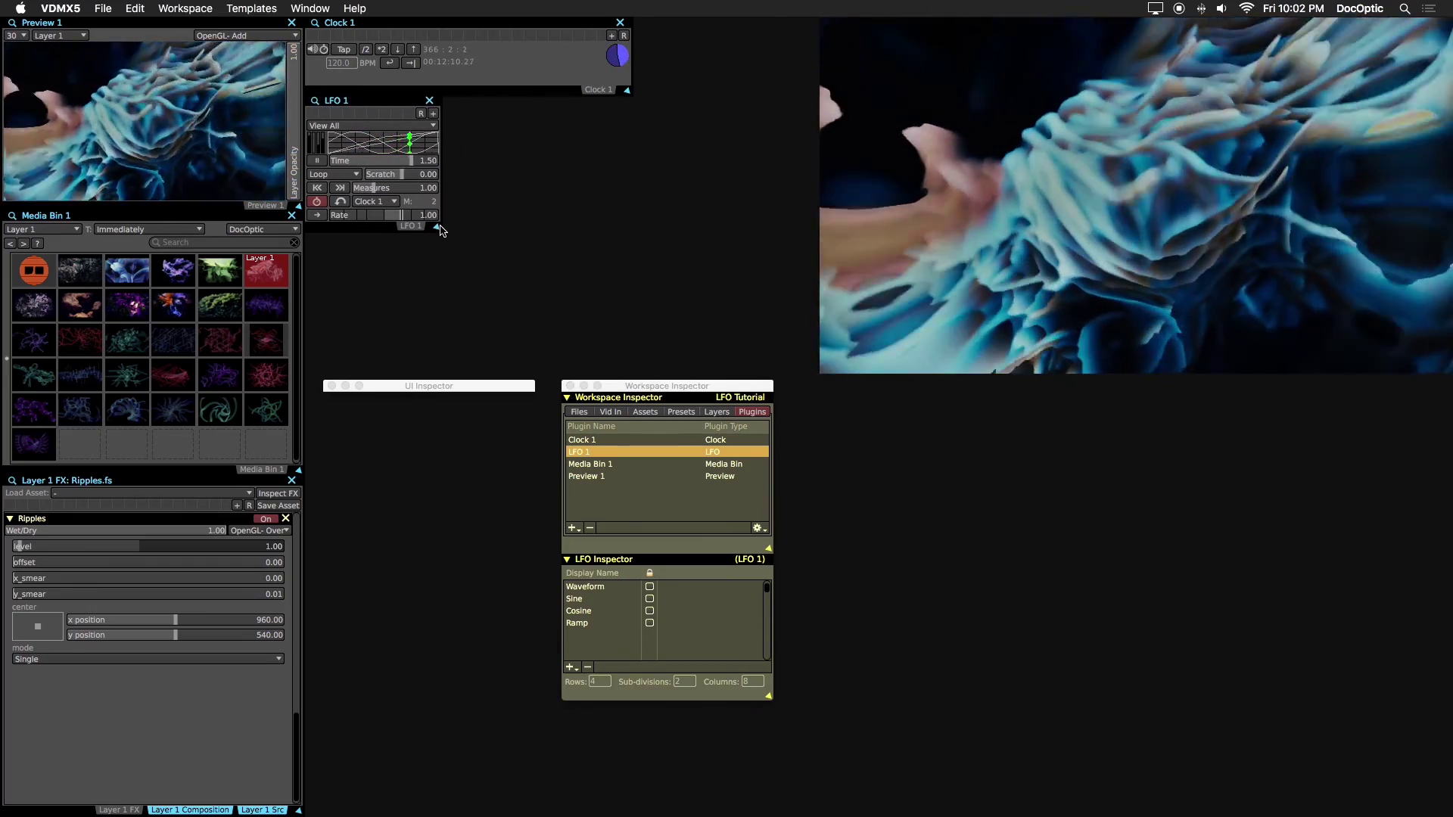
{"action": "left_click_drag", "start_coordinate": [440, 227], "coordinate": [633, 334]}
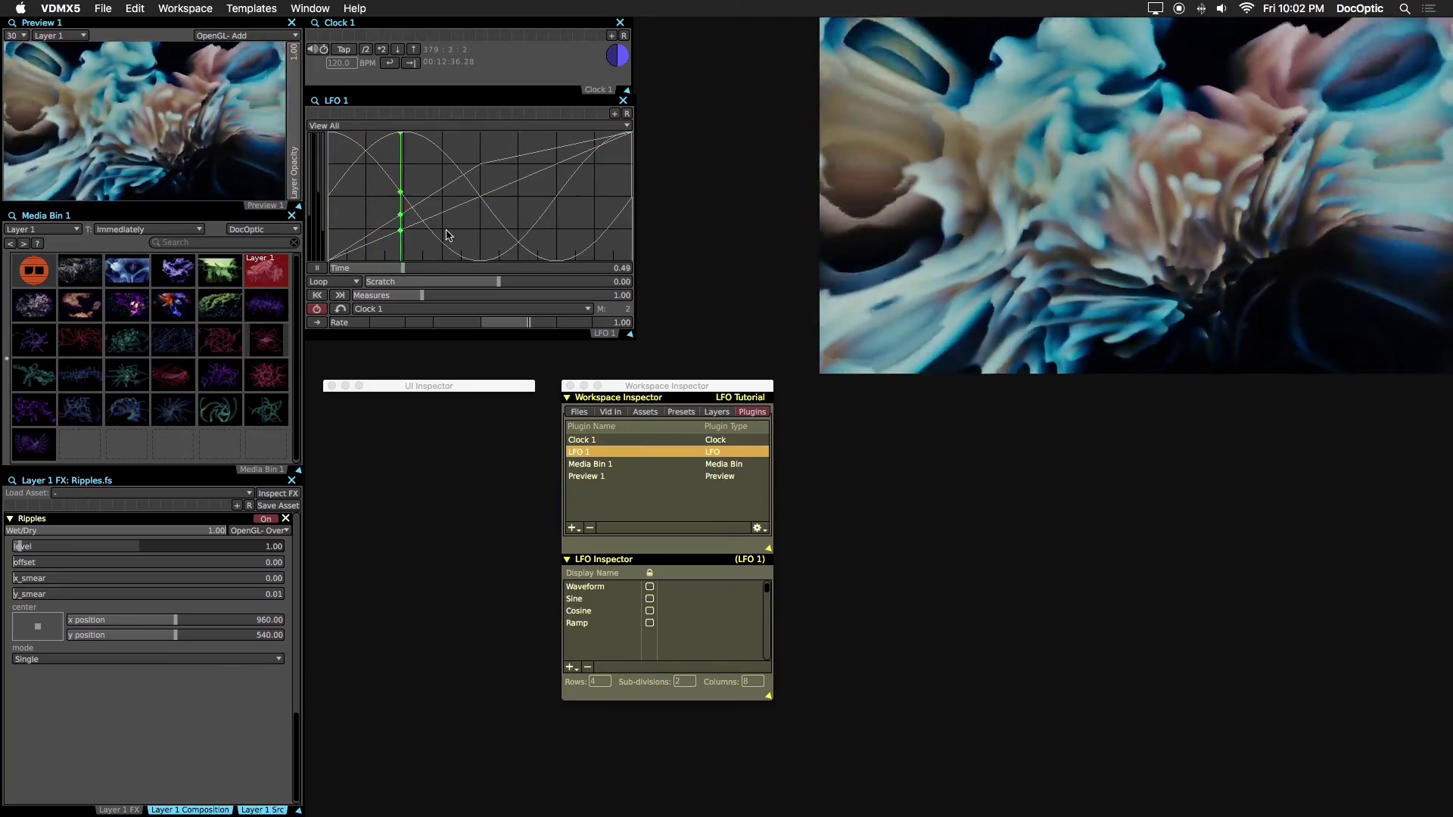
Show LFO 1's Waveform track and set it as the Ripples level's data source
{"action": "left_click", "coordinate": [434, 126]}
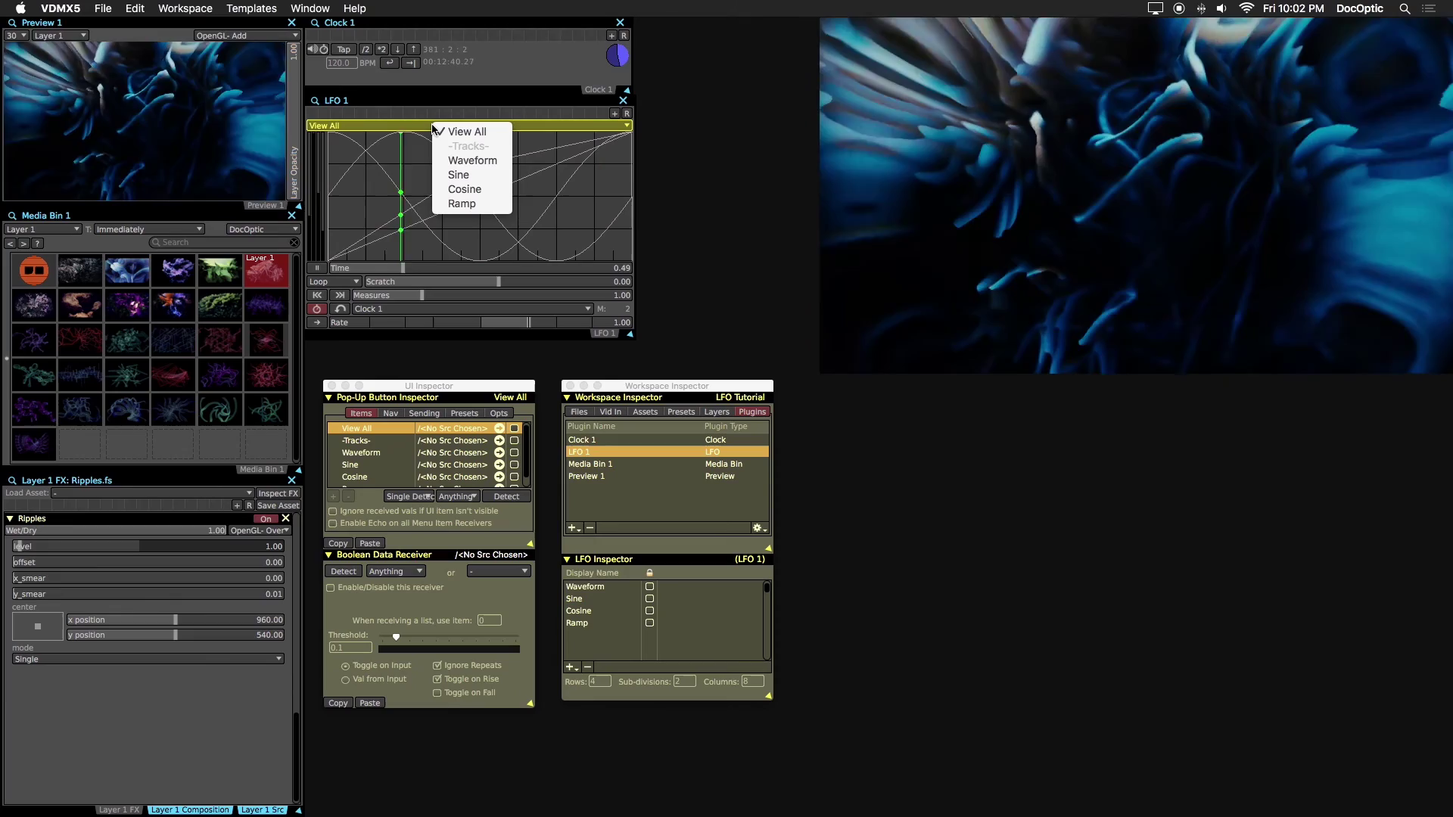
{"action": "left_click", "coordinate": [465, 160]}
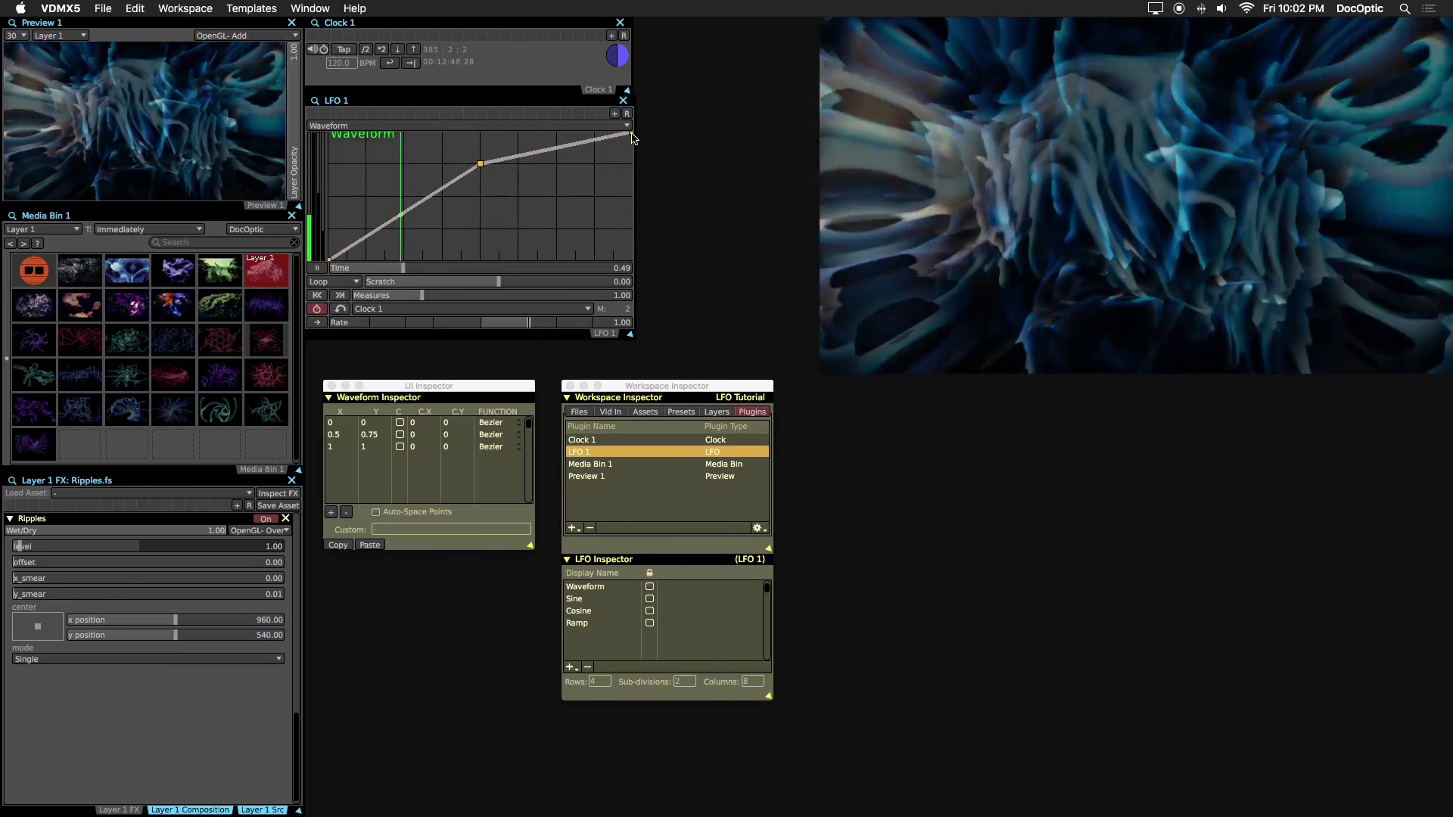
{"action": "right_click", "coordinate": [119, 555]}
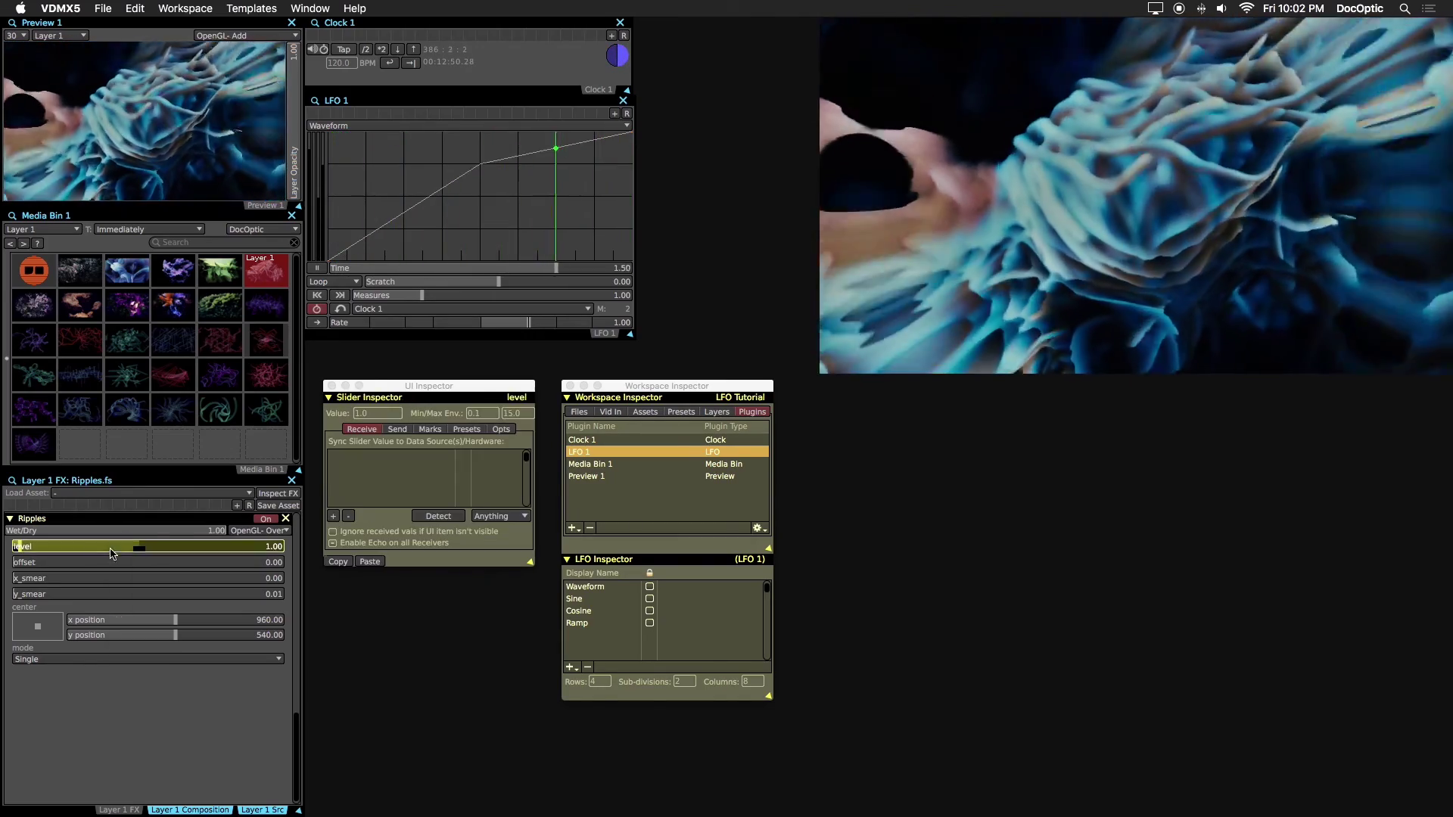
{"action": "mouse_move", "coordinate": [189, 631]}
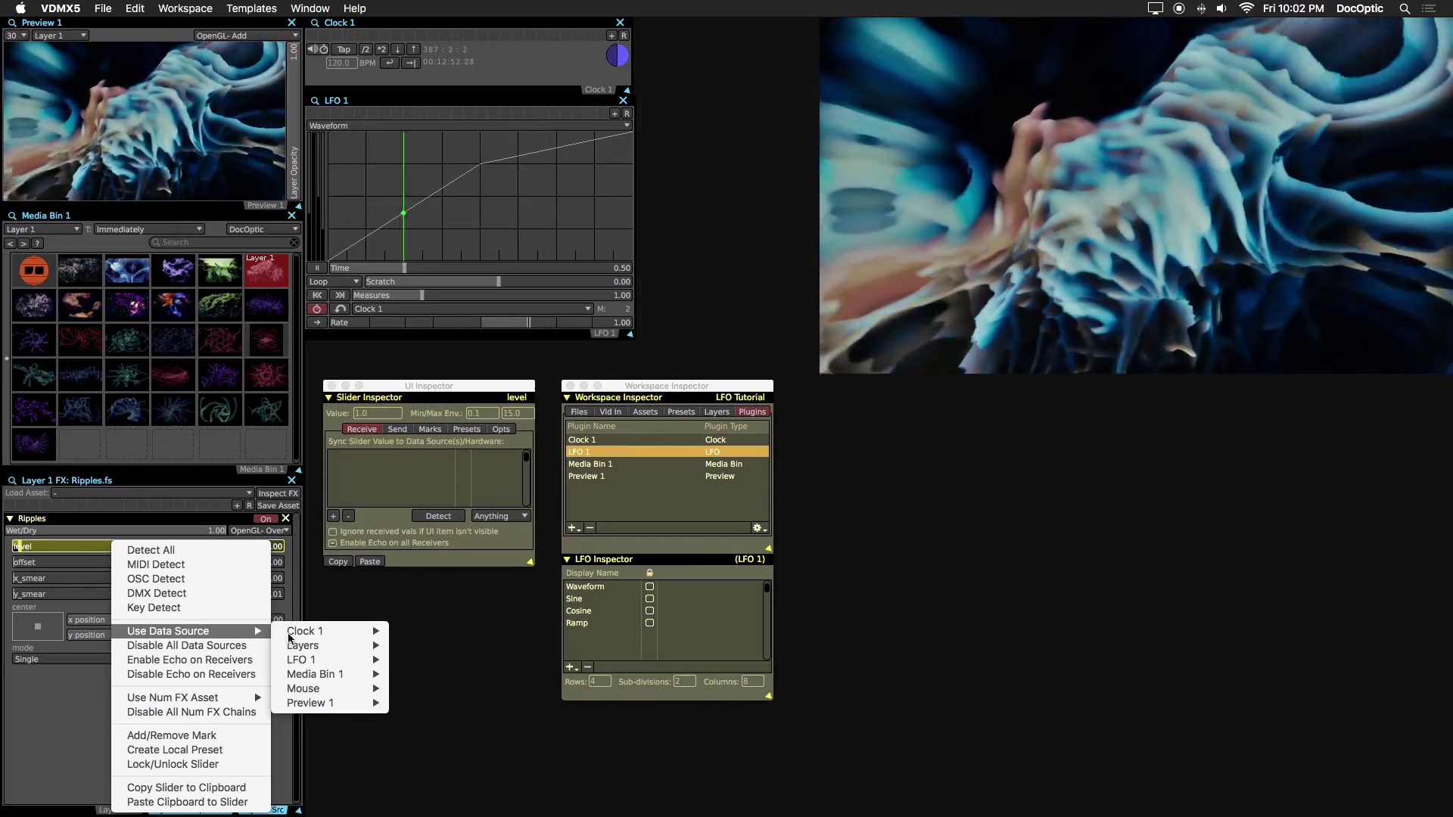
{"action": "mouse_move", "coordinate": [348, 660]}
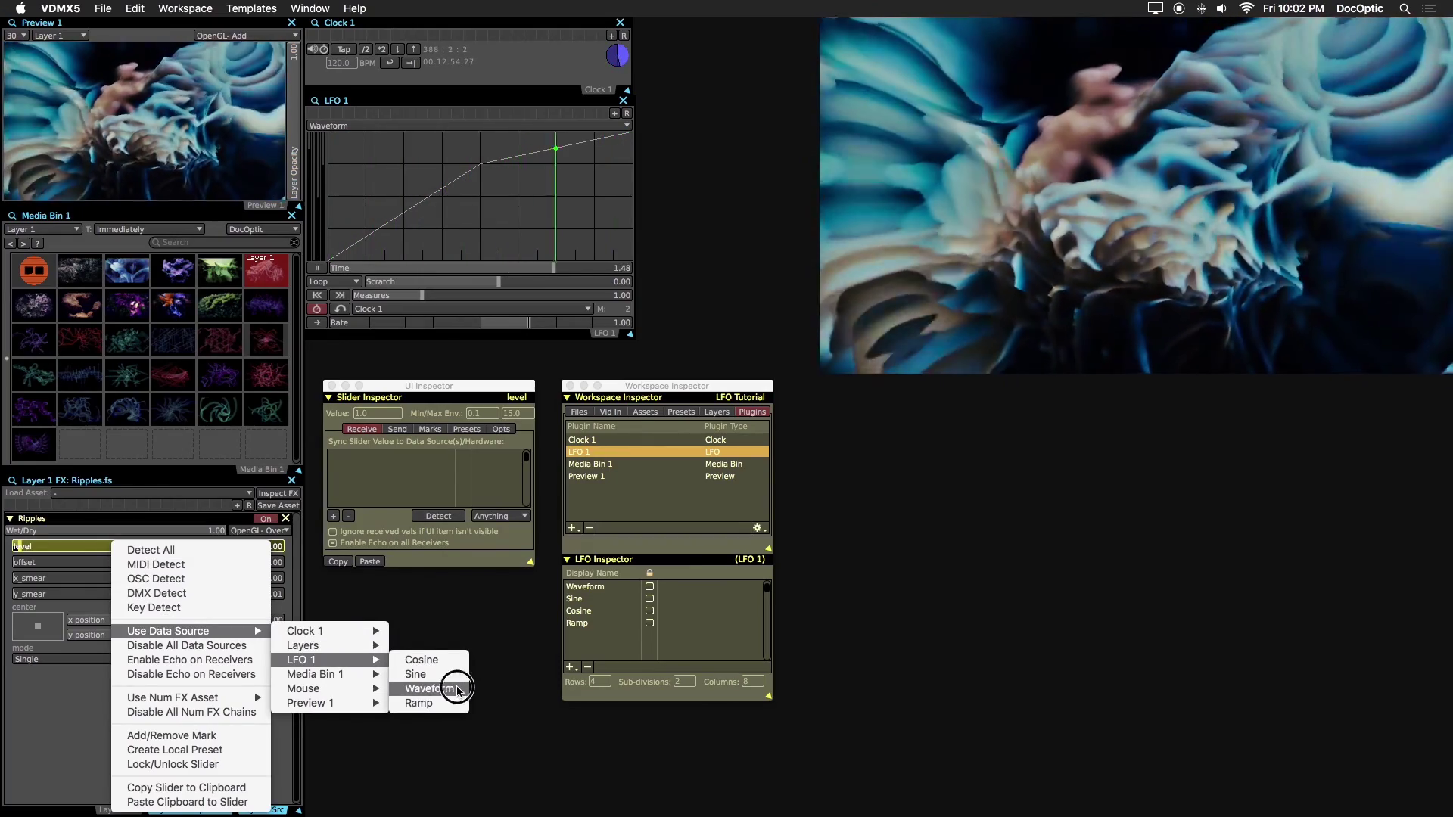
{"action": "left_click", "coordinate": [458, 689]}
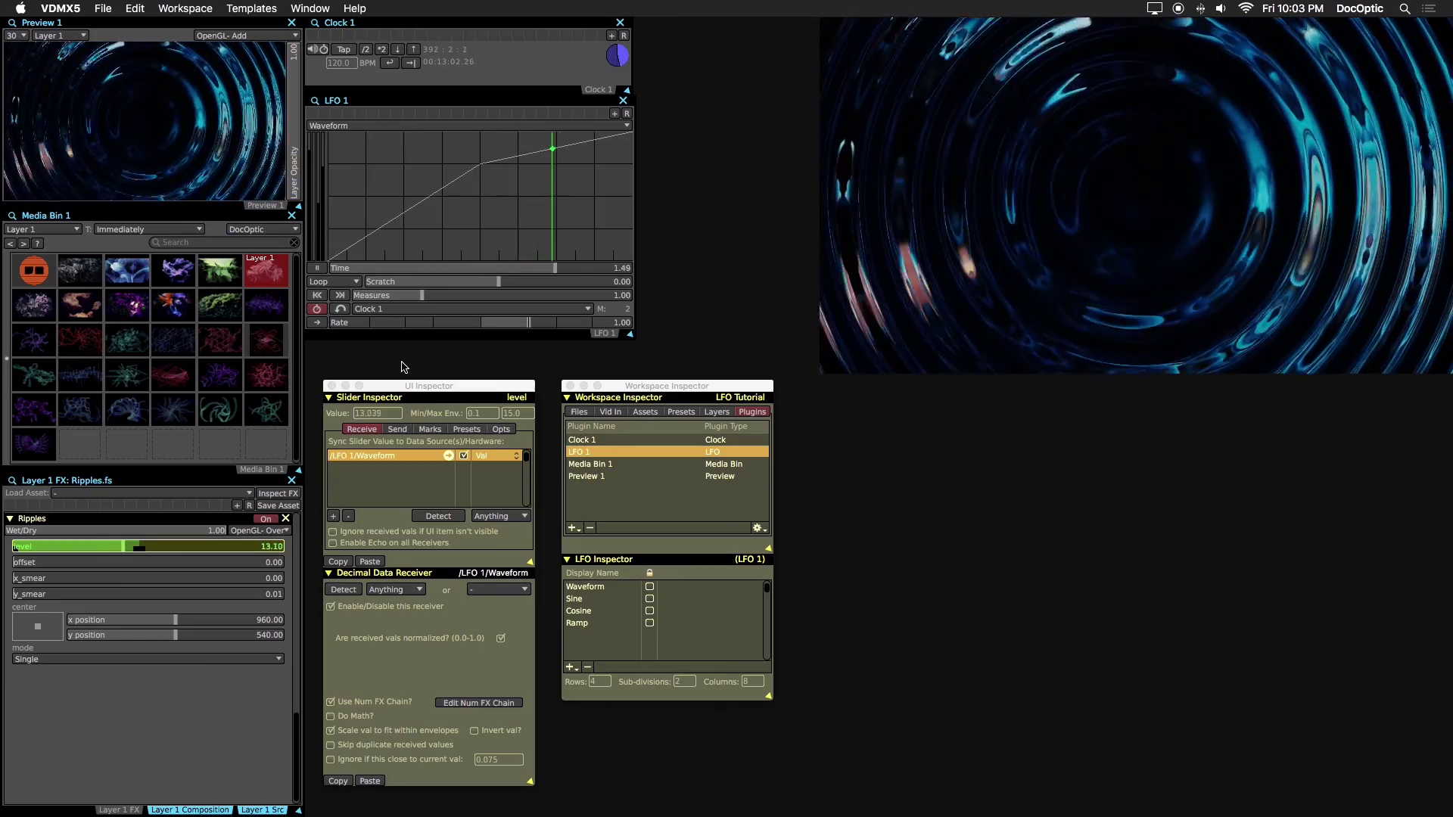
Set LFO 1's rate to 2.00 and view its Sine track
{"action": "left_click", "coordinate": [521, 324]}
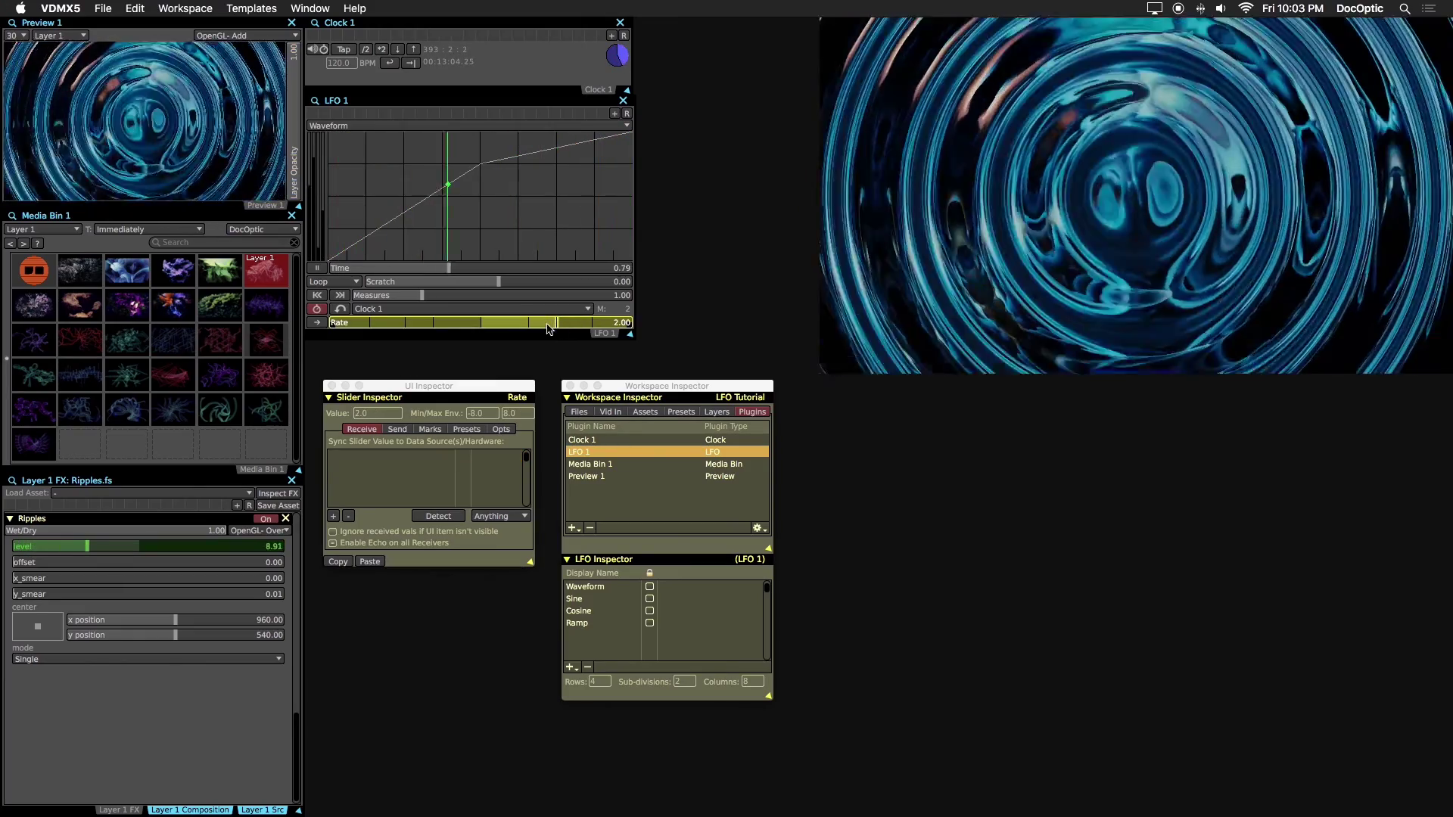
{"action": "left_click", "coordinate": [407, 129]}
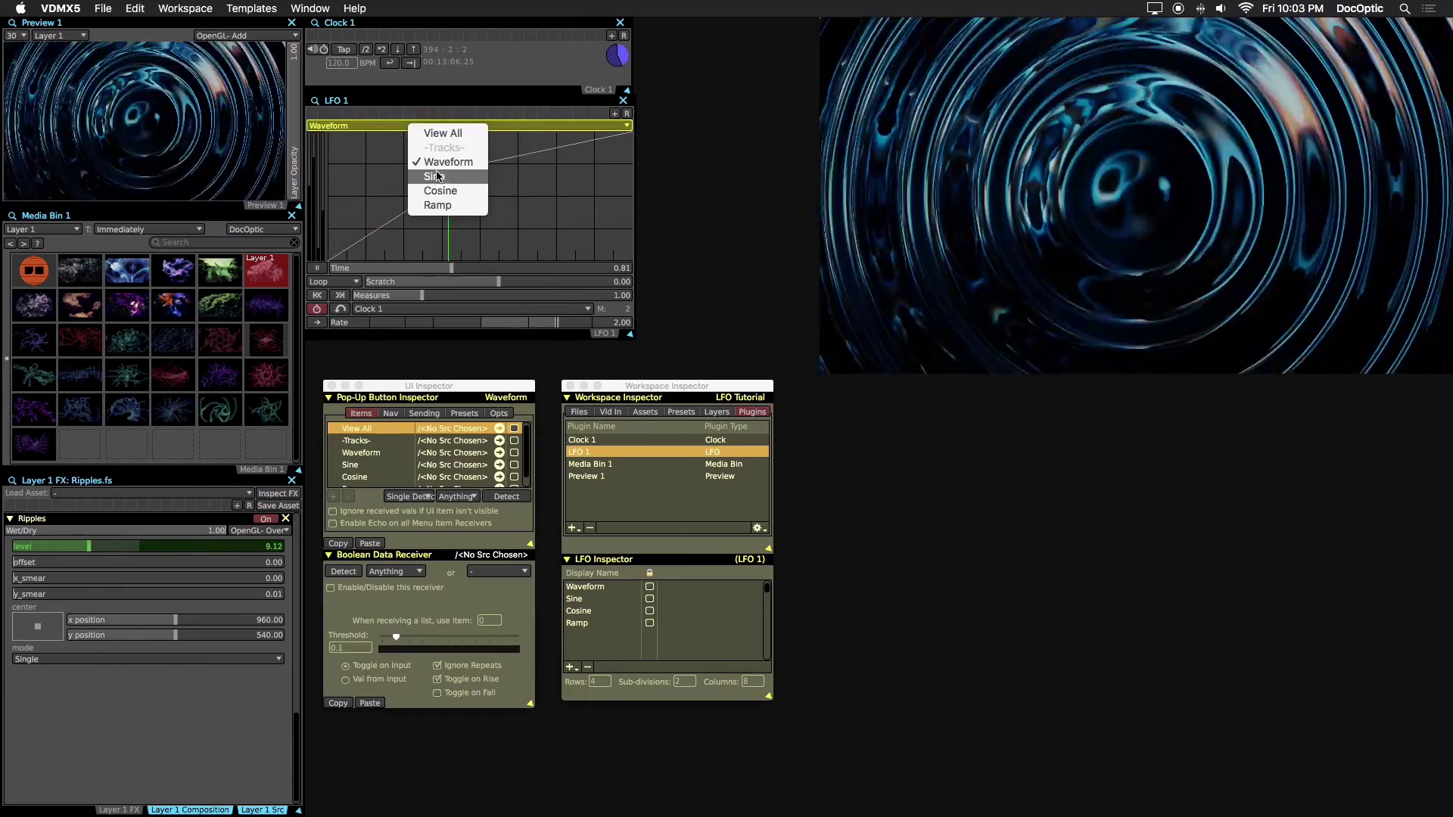
{"action": "left_click", "coordinate": [433, 180]}
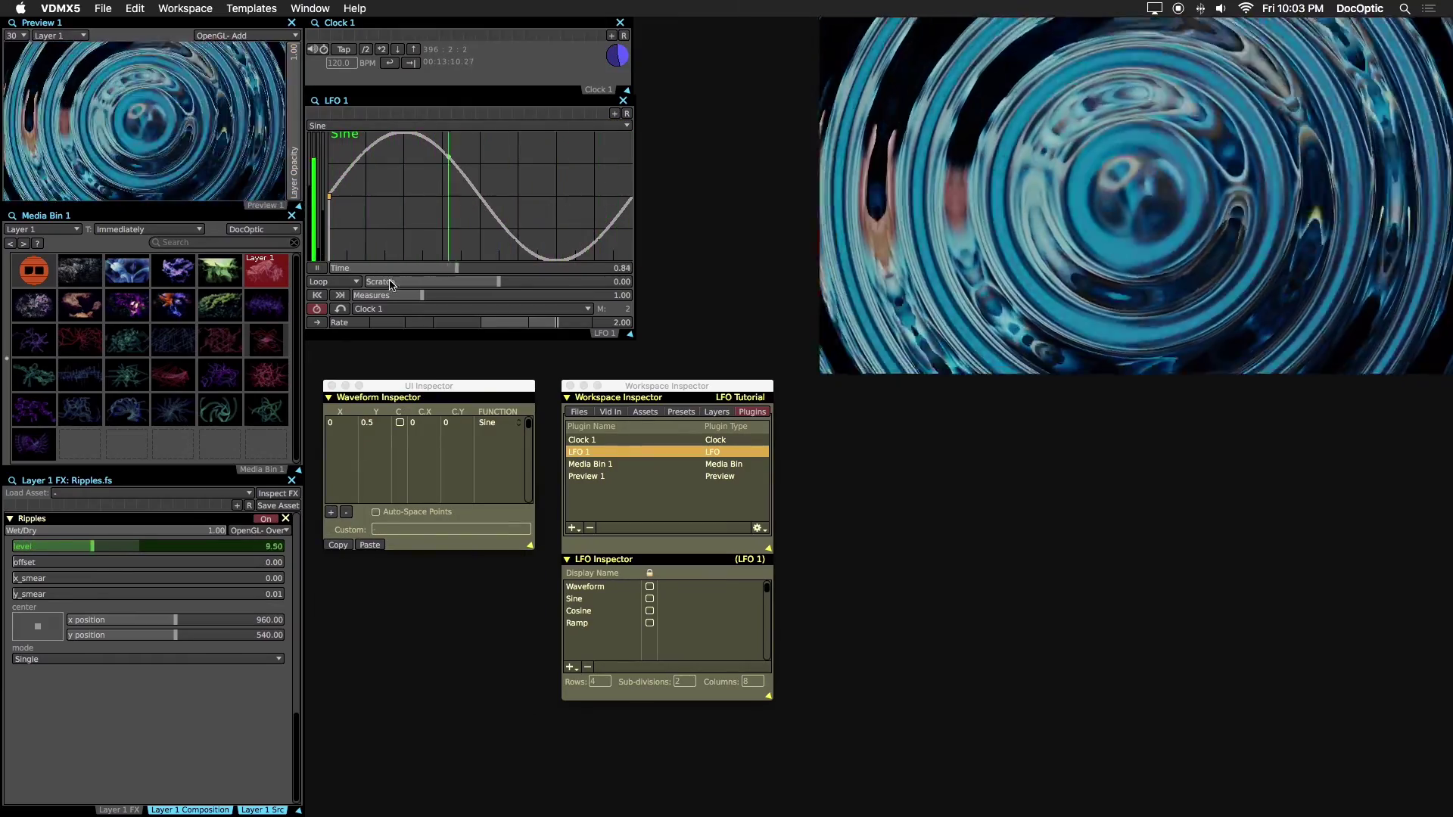
Switch the Ripples level's data source to LFO 1 > Sine
{"action": "left_click_drag", "start_coordinate": [373, 151], "coordinate": [120, 546]}
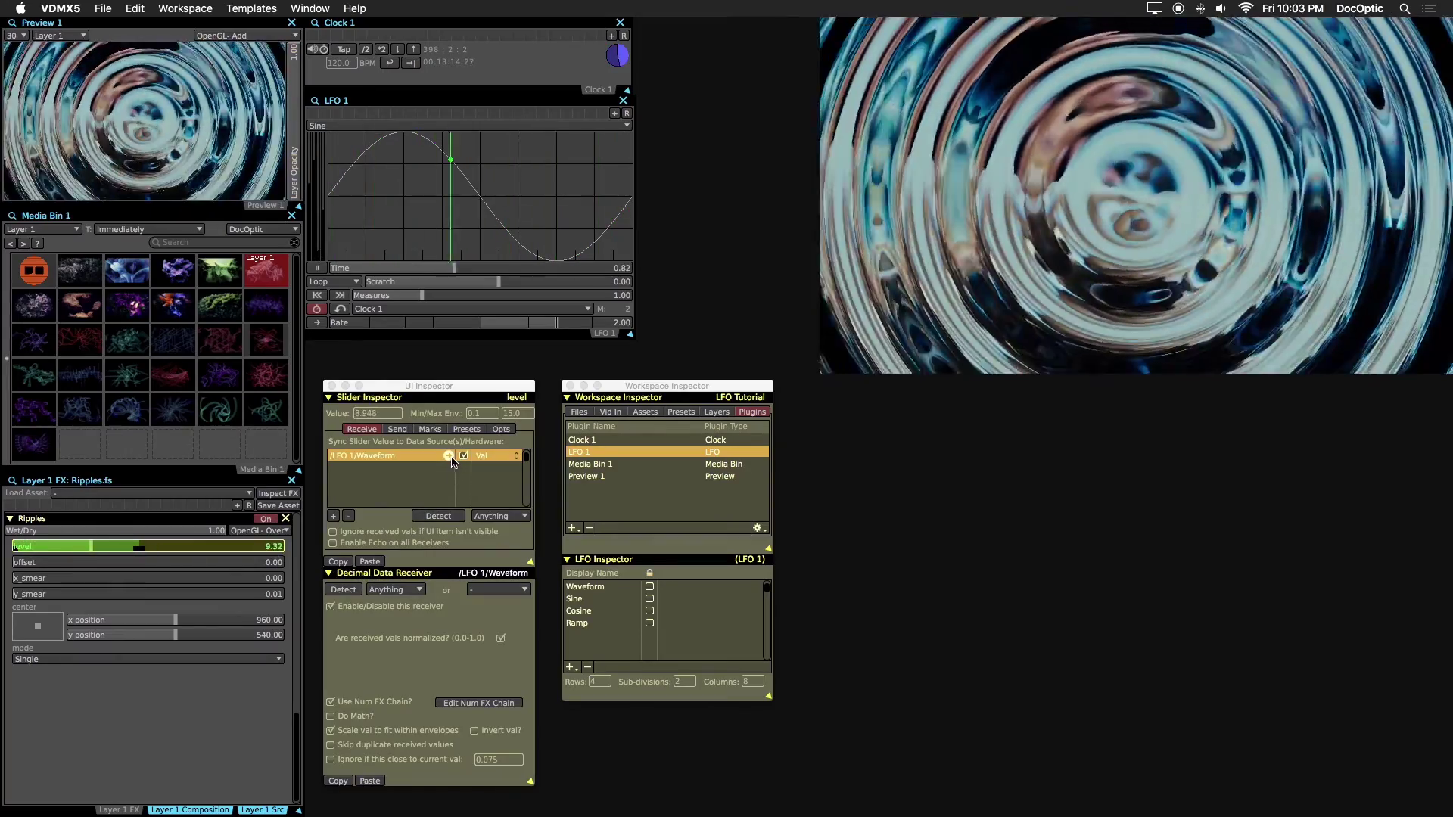
{"action": "left_click", "coordinate": [448, 456]}
{"action": "mouse_move", "coordinate": [570, 493]}
{"action": "left_click", "coordinate": [605, 507]}
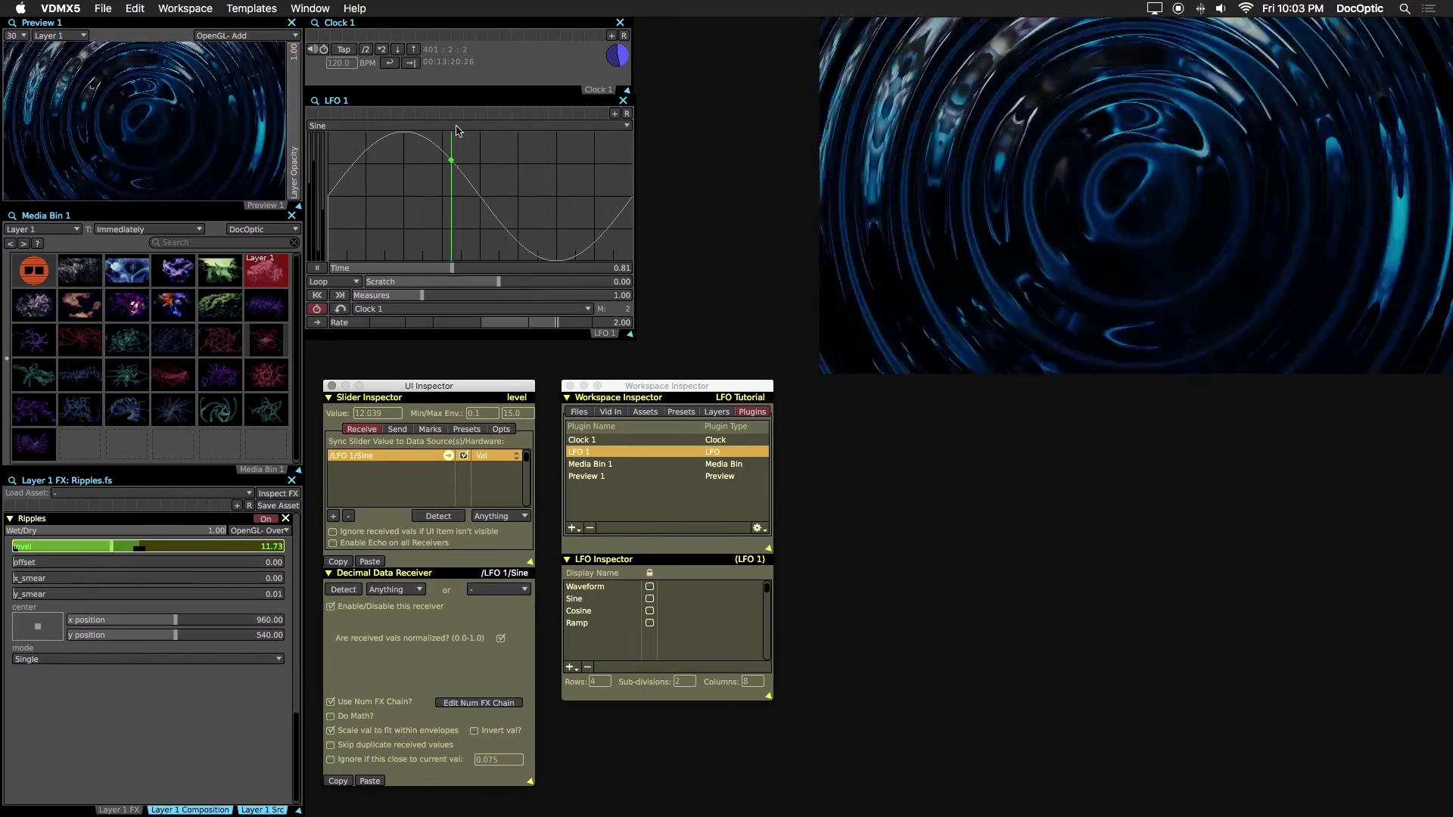
View LFO 1's Cosine curve, select its point, and drag it onto the Ripples level slider
{"action": "left_click", "coordinate": [456, 128]}
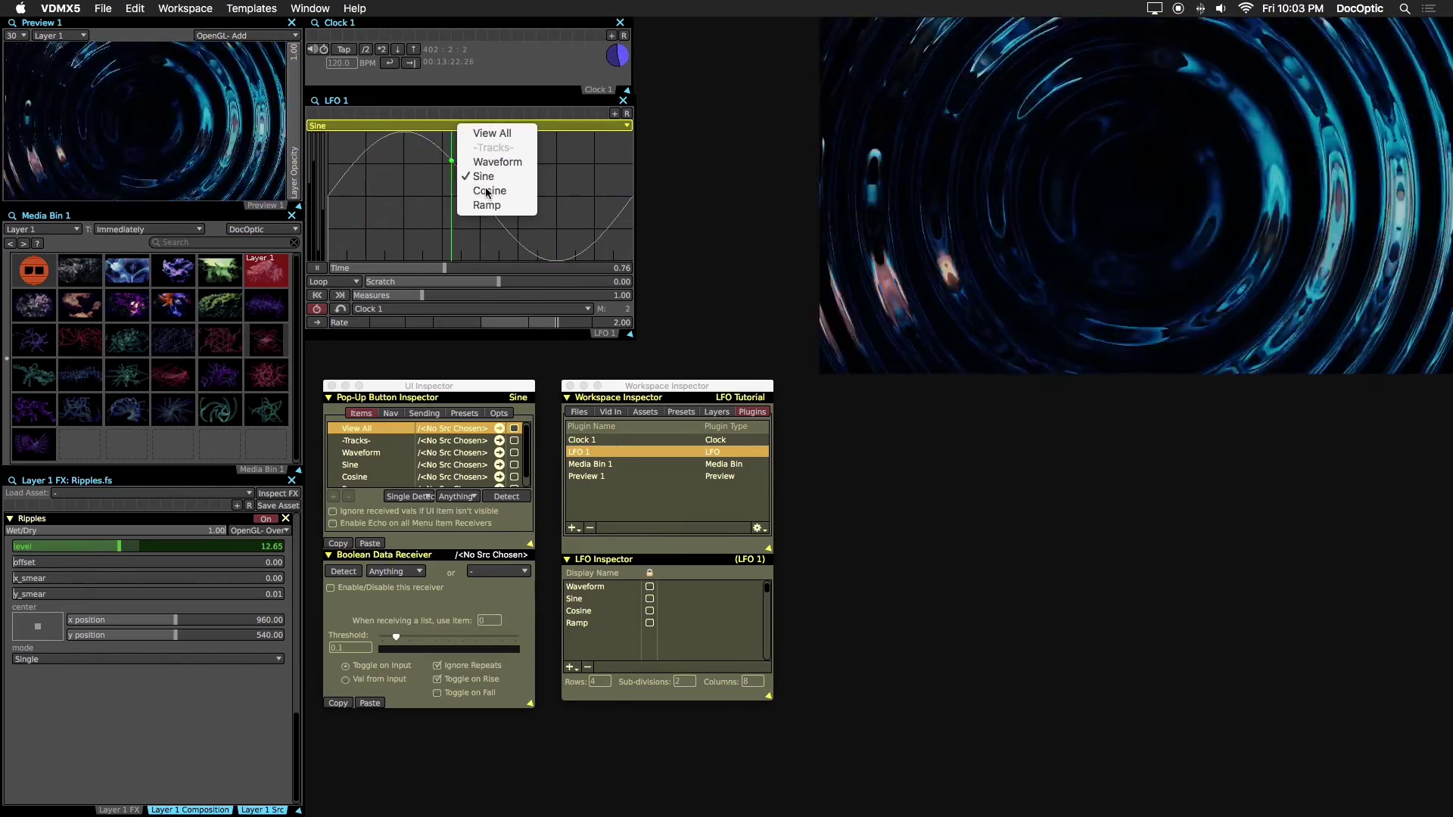
{"action": "left_click", "coordinate": [490, 190]}
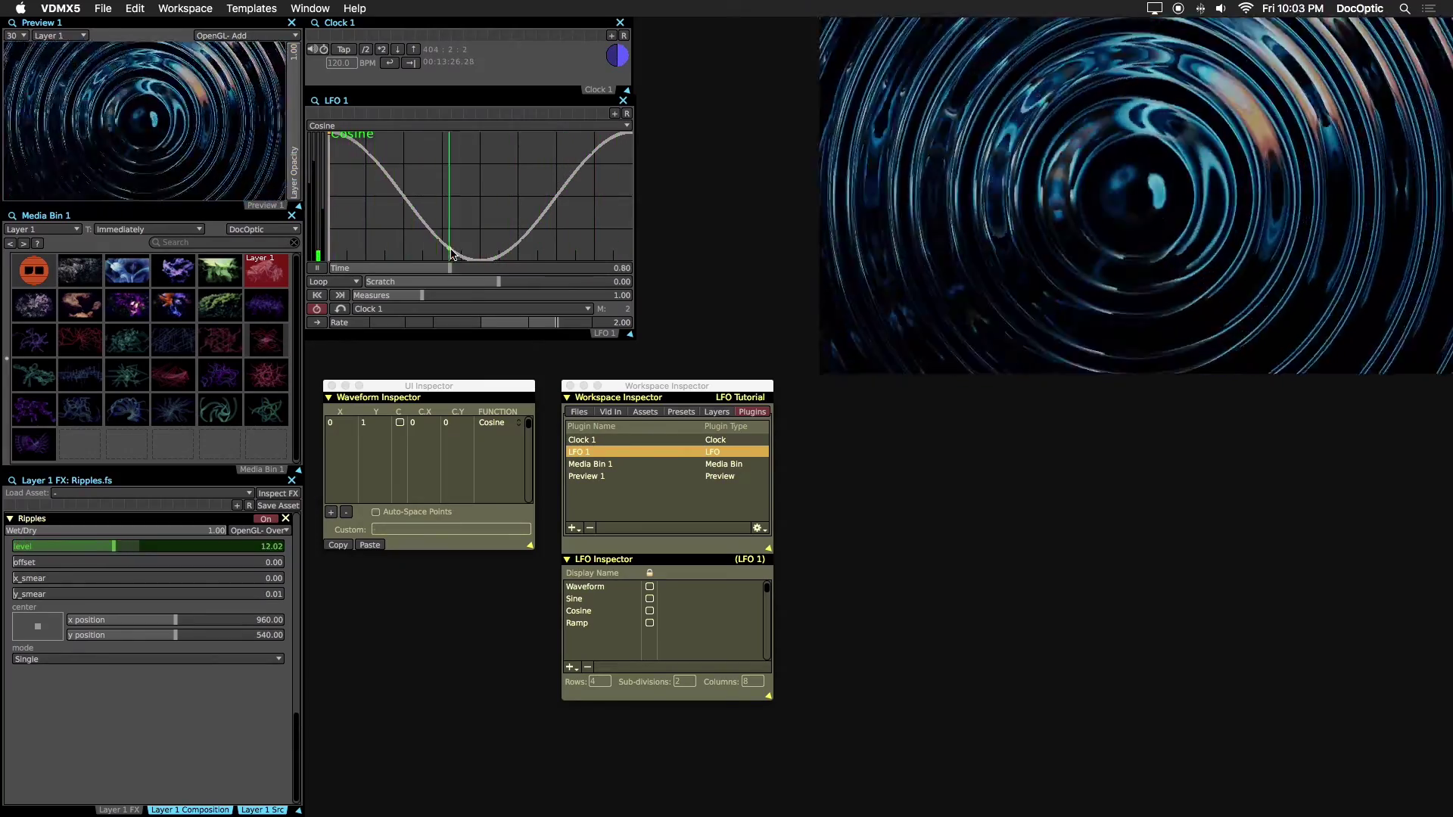
{"action": "left_click", "coordinate": [411, 222]}
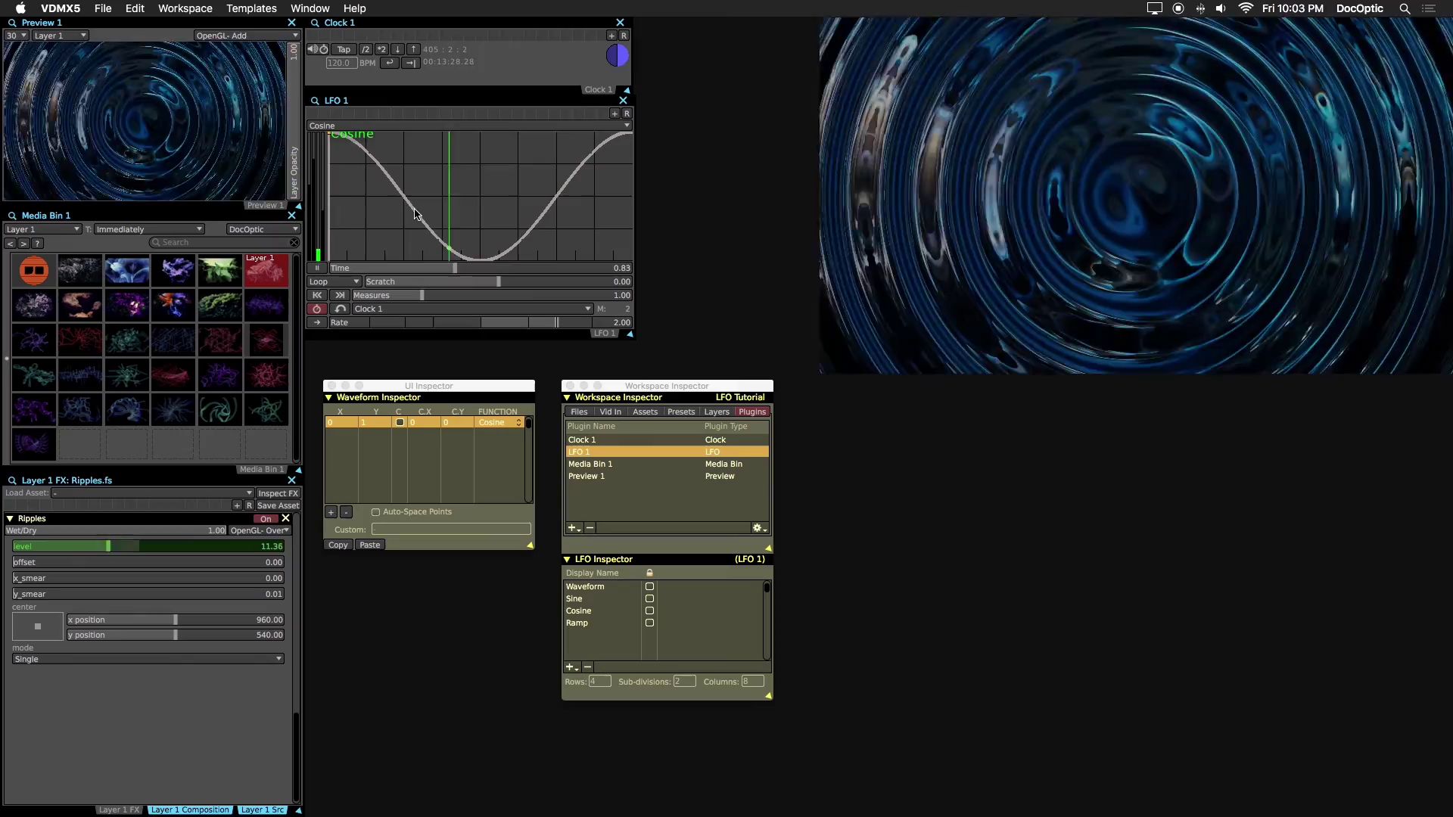
{"action": "left_click_drag", "start_coordinate": [411, 222], "coordinate": [94, 548]}
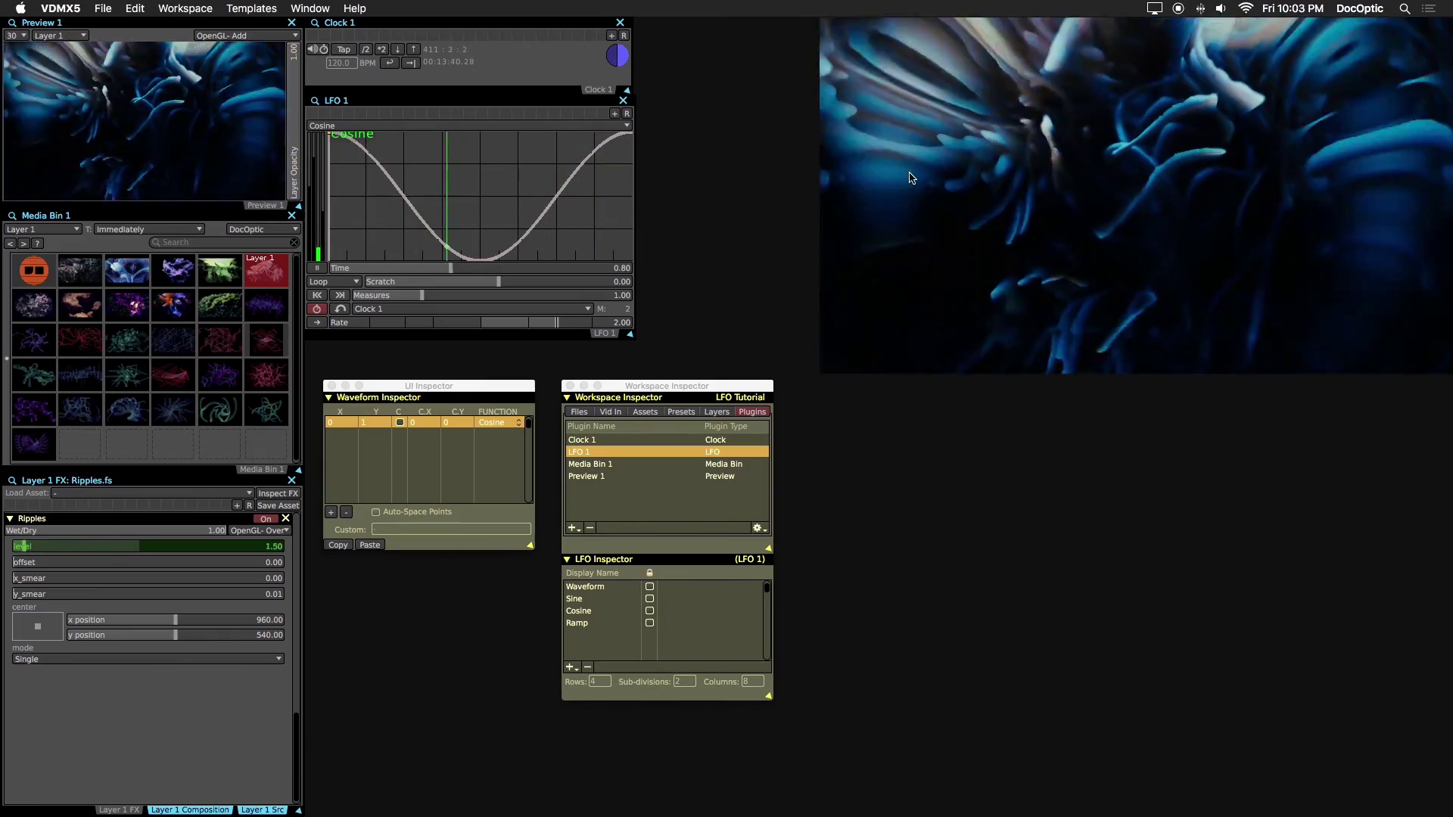
View LFO 1's Ramp track and inspect the Ripples offset slider
{"action": "left_click", "coordinate": [414, 188]}
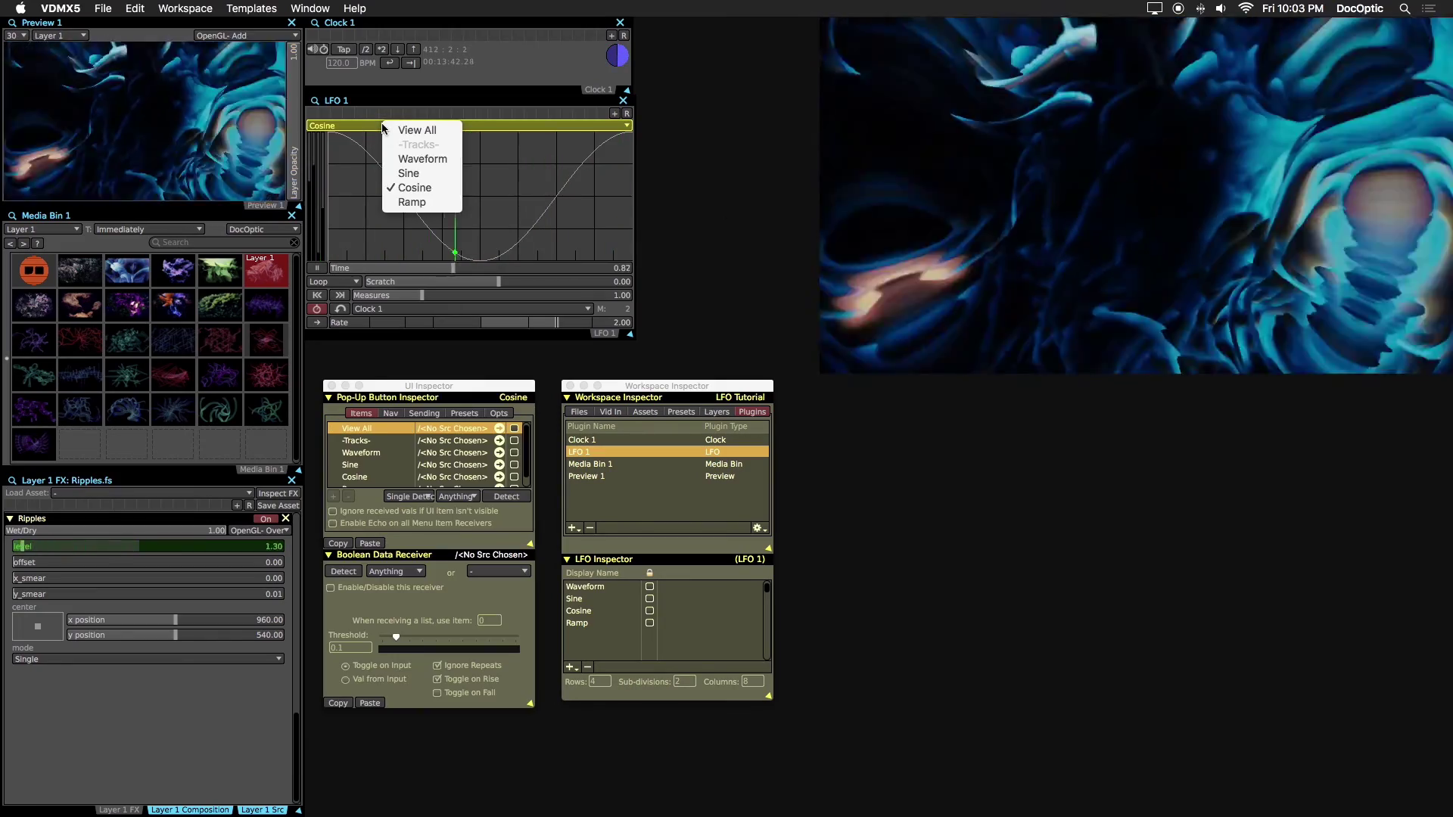
{"action": "left_click", "coordinate": [423, 203]}
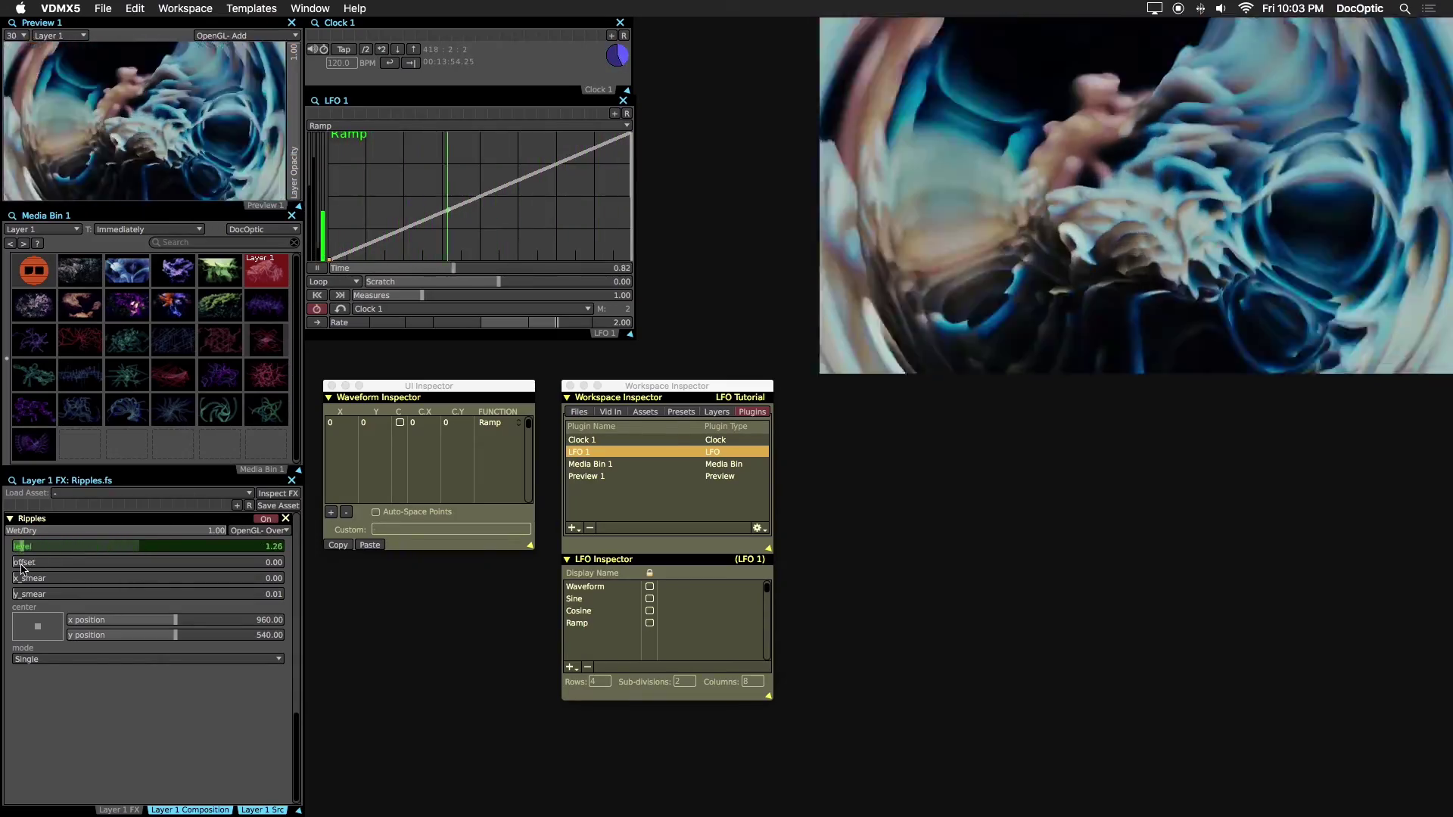
{"action": "mouse_move", "coordinate": [20, 564]}
{"action": "left_mouse_down"}
{"action": "mouse_move", "coordinate": [327, 558]}
{"action": "mouse_move", "coordinate": [4, 562]}
{"action": "left_mouse_up"}
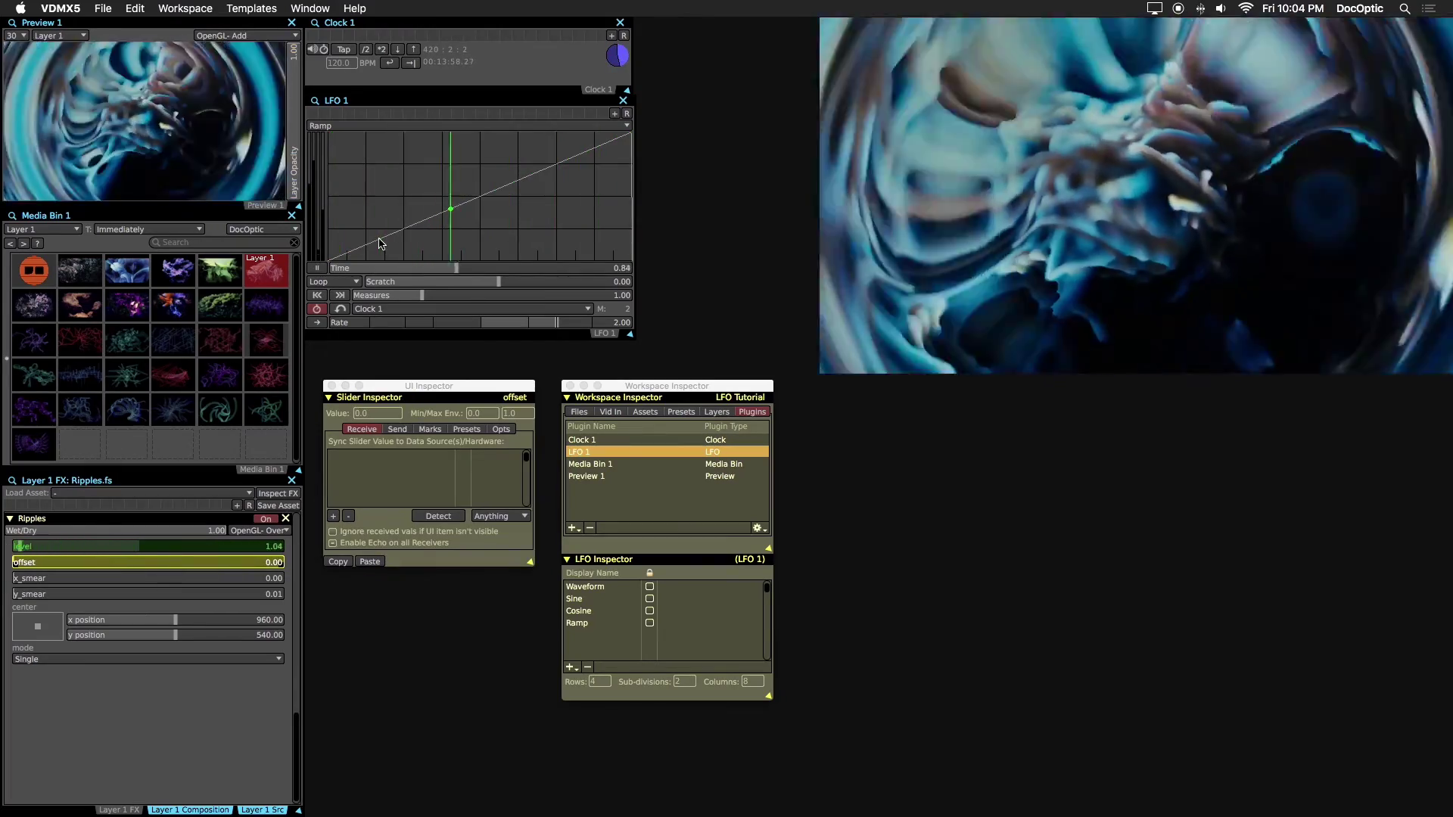
Disable the /LFO 1/Cosine receiver on Ripples level and link the Ramp wave to offset
{"action": "left_click", "coordinate": [60, 546]}
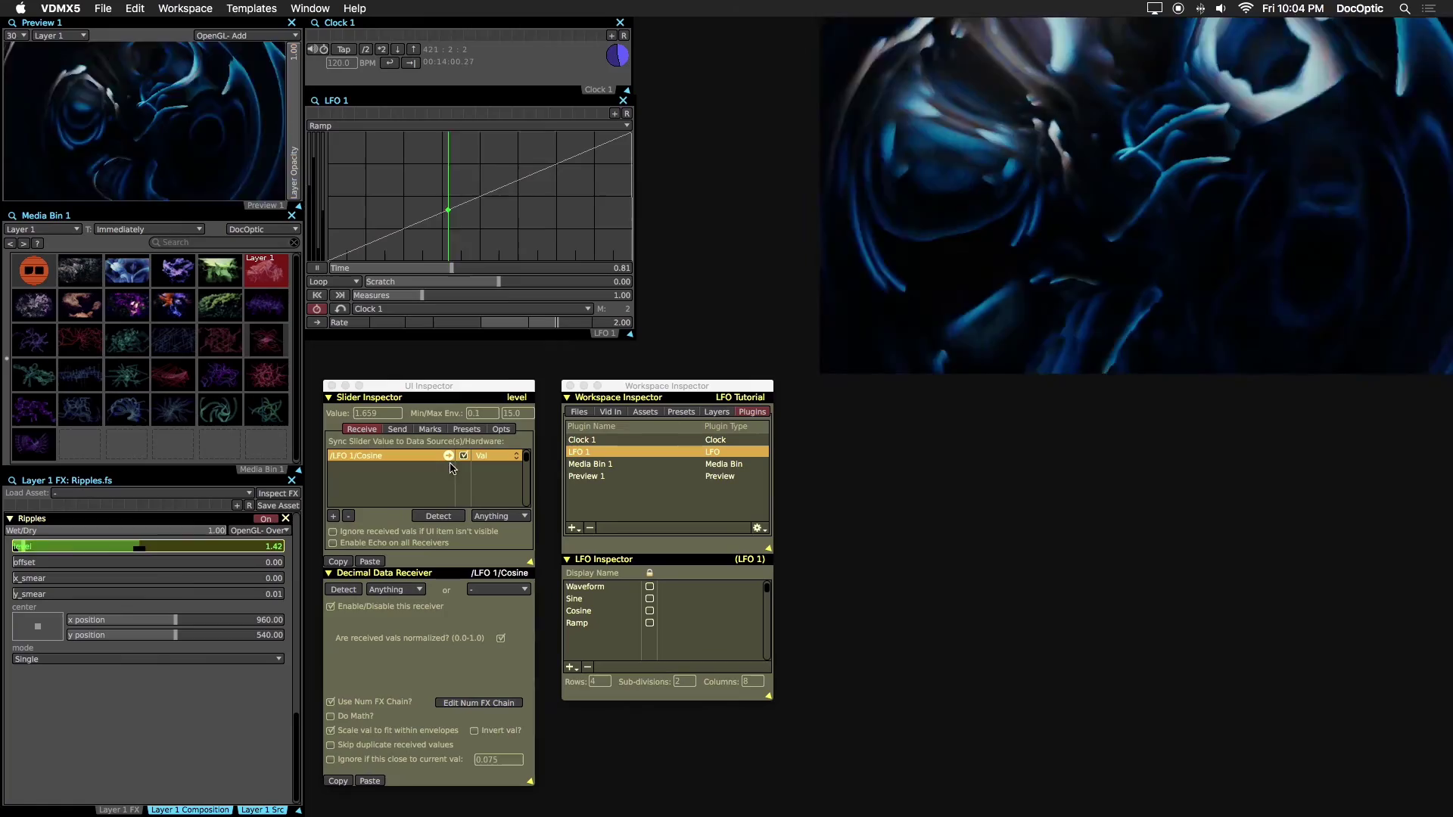
{"action": "left_click", "coordinate": [463, 456]}
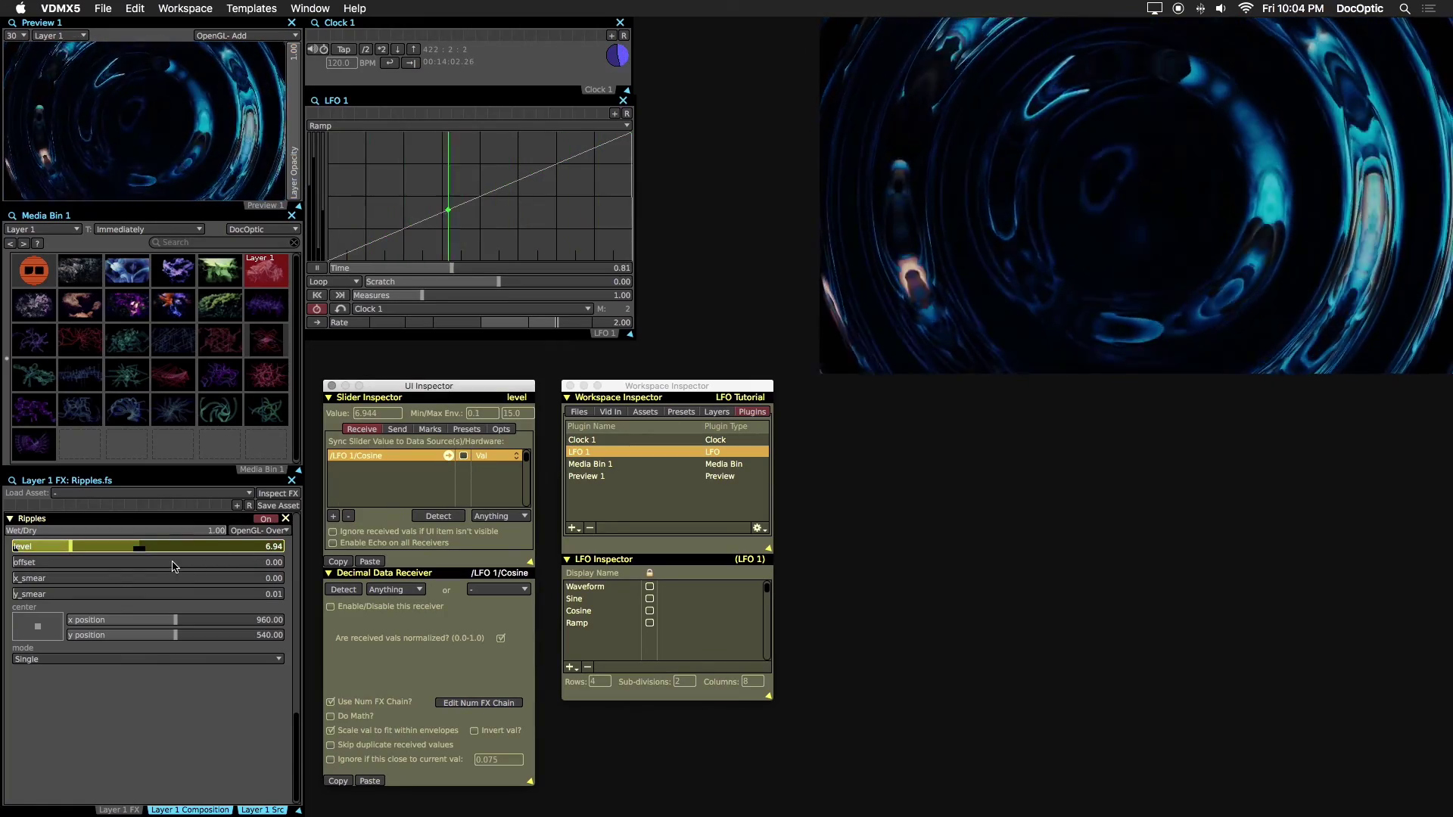
{"action": "left_click", "coordinate": [401, 236]}
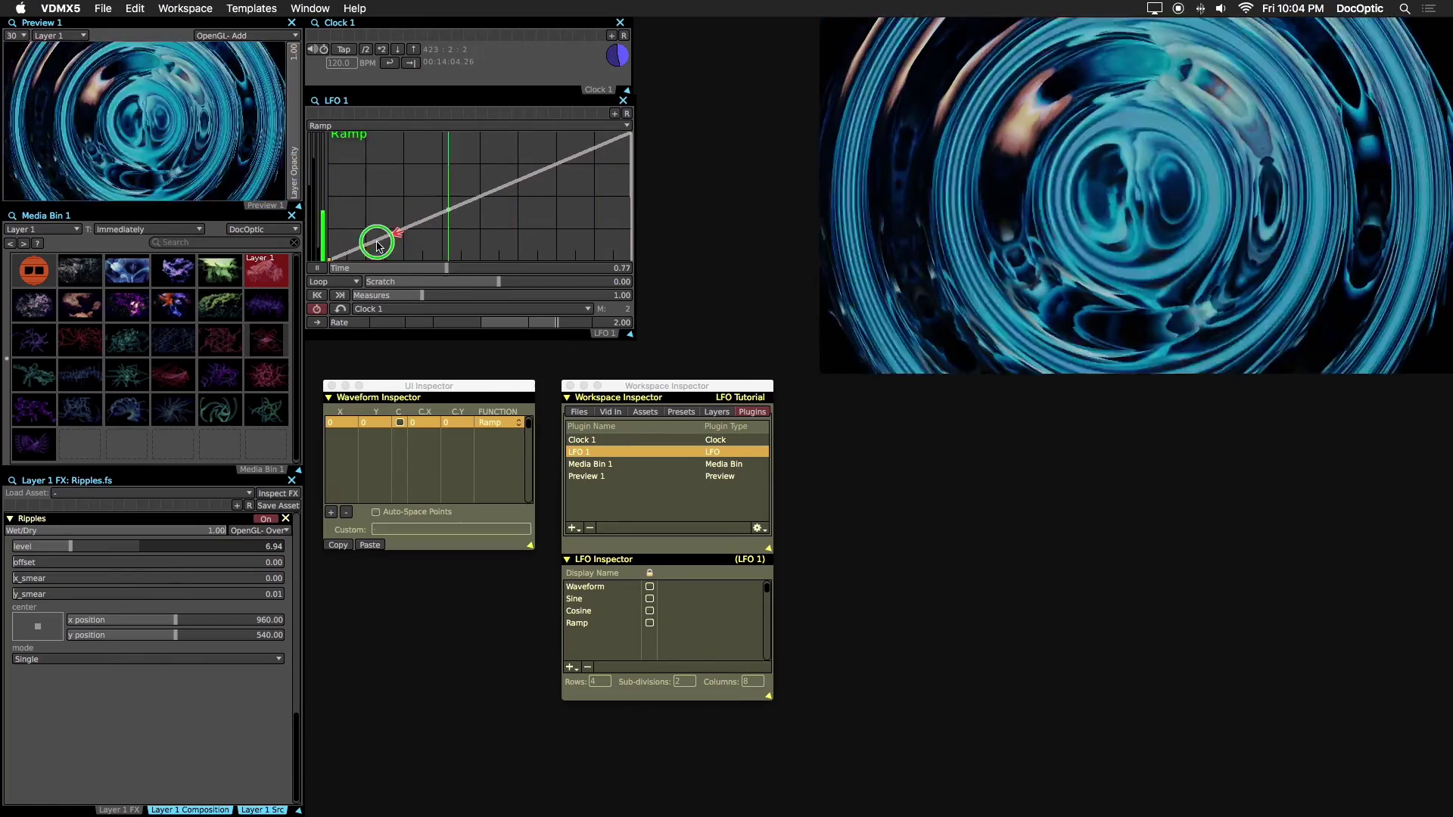
{"action": "left_click_drag", "start_coordinate": [378, 245], "coordinate": [72, 563]}
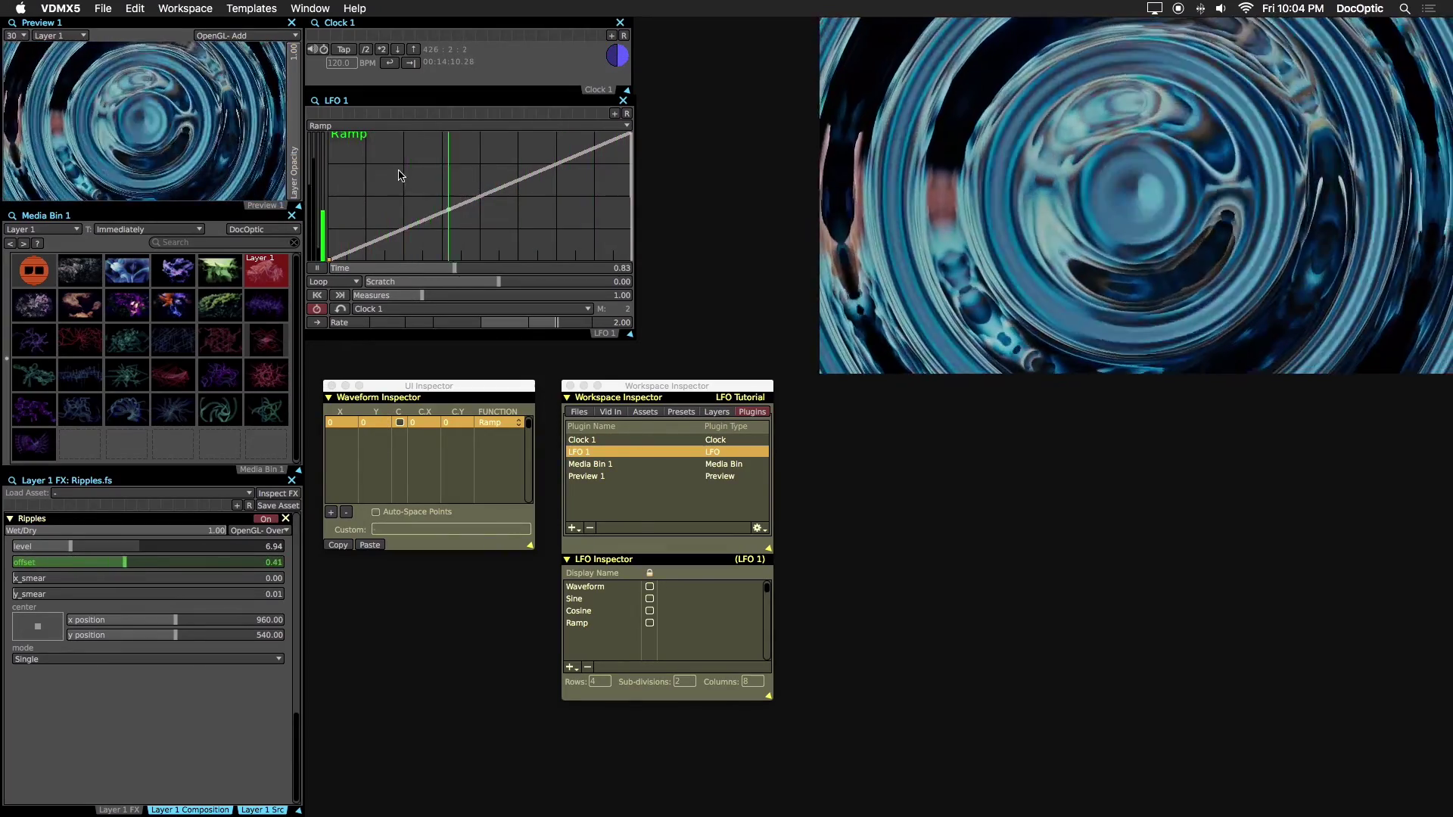
Add a Triangle wave to LFO 1 and display it on the Waveform 2 track
{"action": "right_click", "coordinate": [397, 175]}
{"action": "mouse_move", "coordinate": [455, 181]}
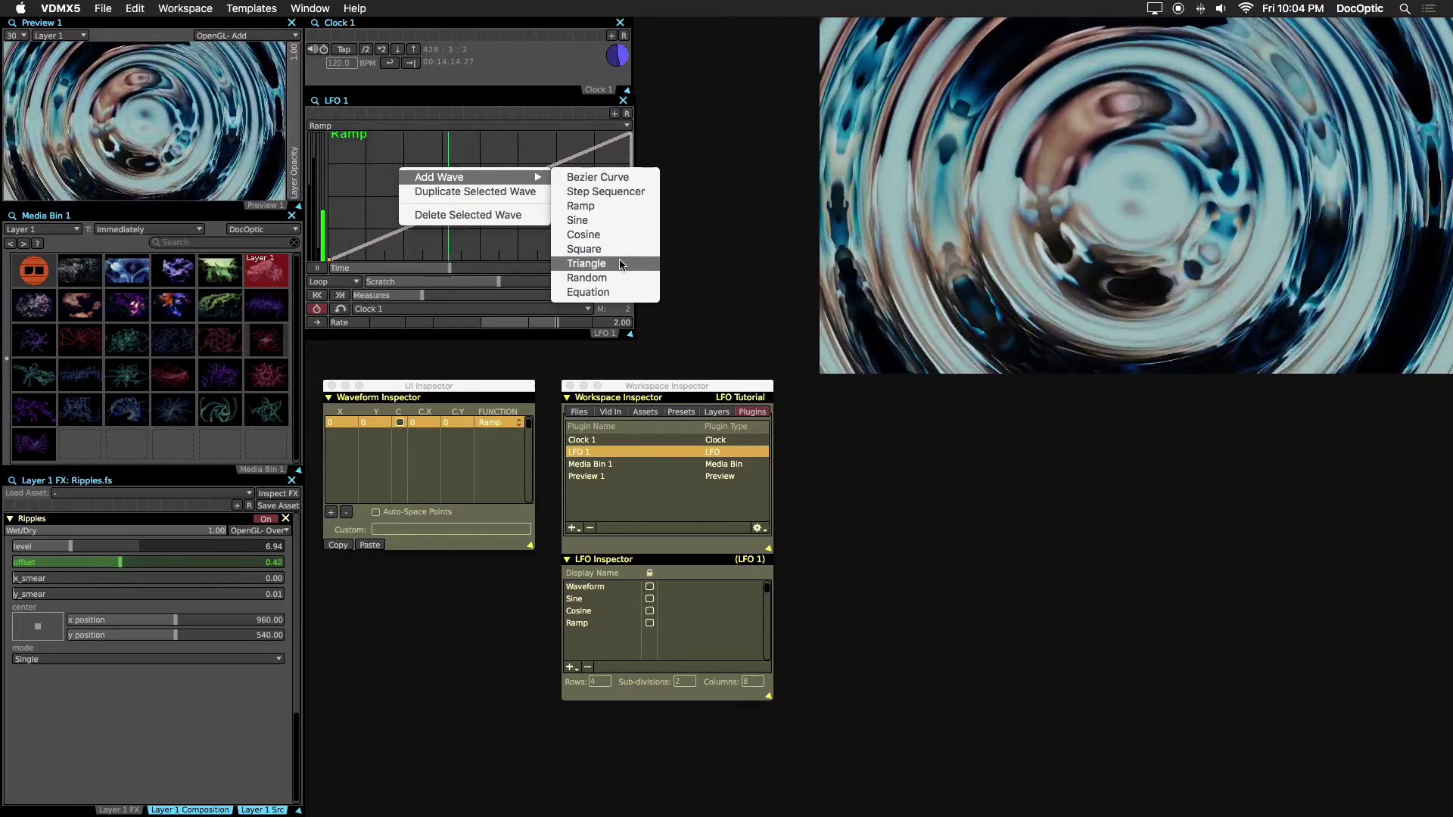
{"action": "left_click", "coordinate": [586, 264]}
{"action": "left_click", "coordinate": [436, 177]}
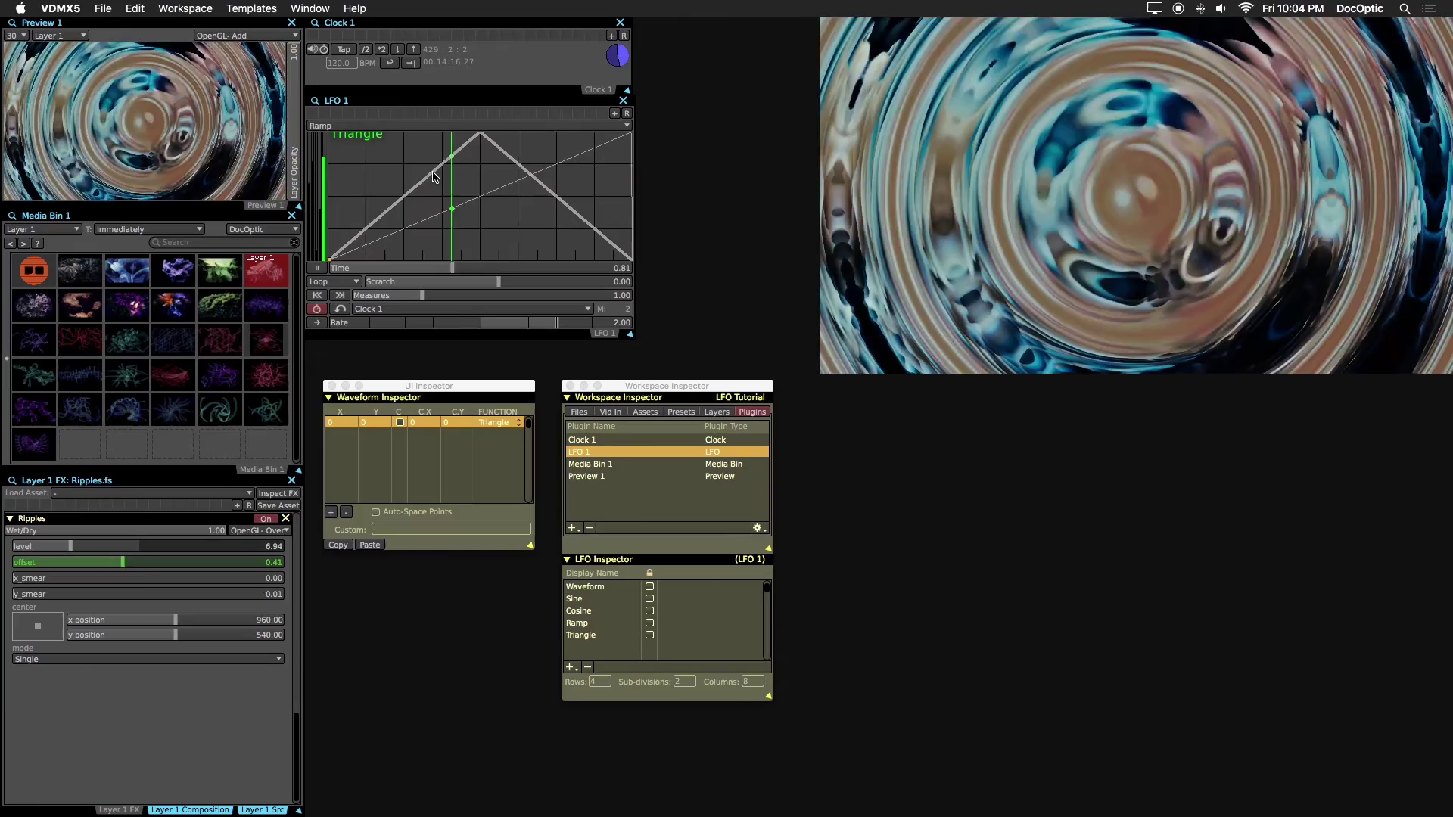
{"action": "left_click", "coordinate": [415, 127]}
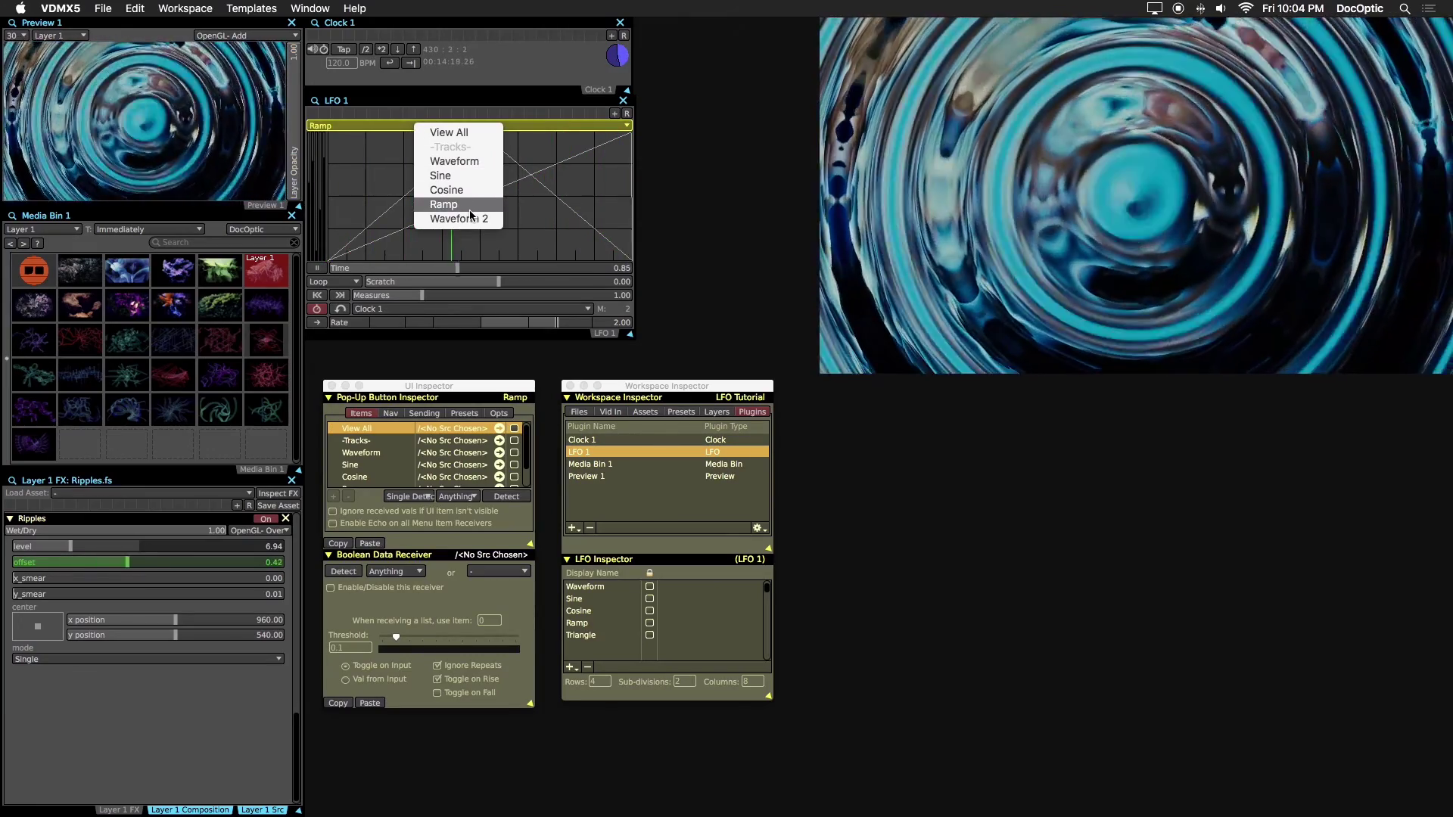
{"action": "left_click", "coordinate": [473, 219]}
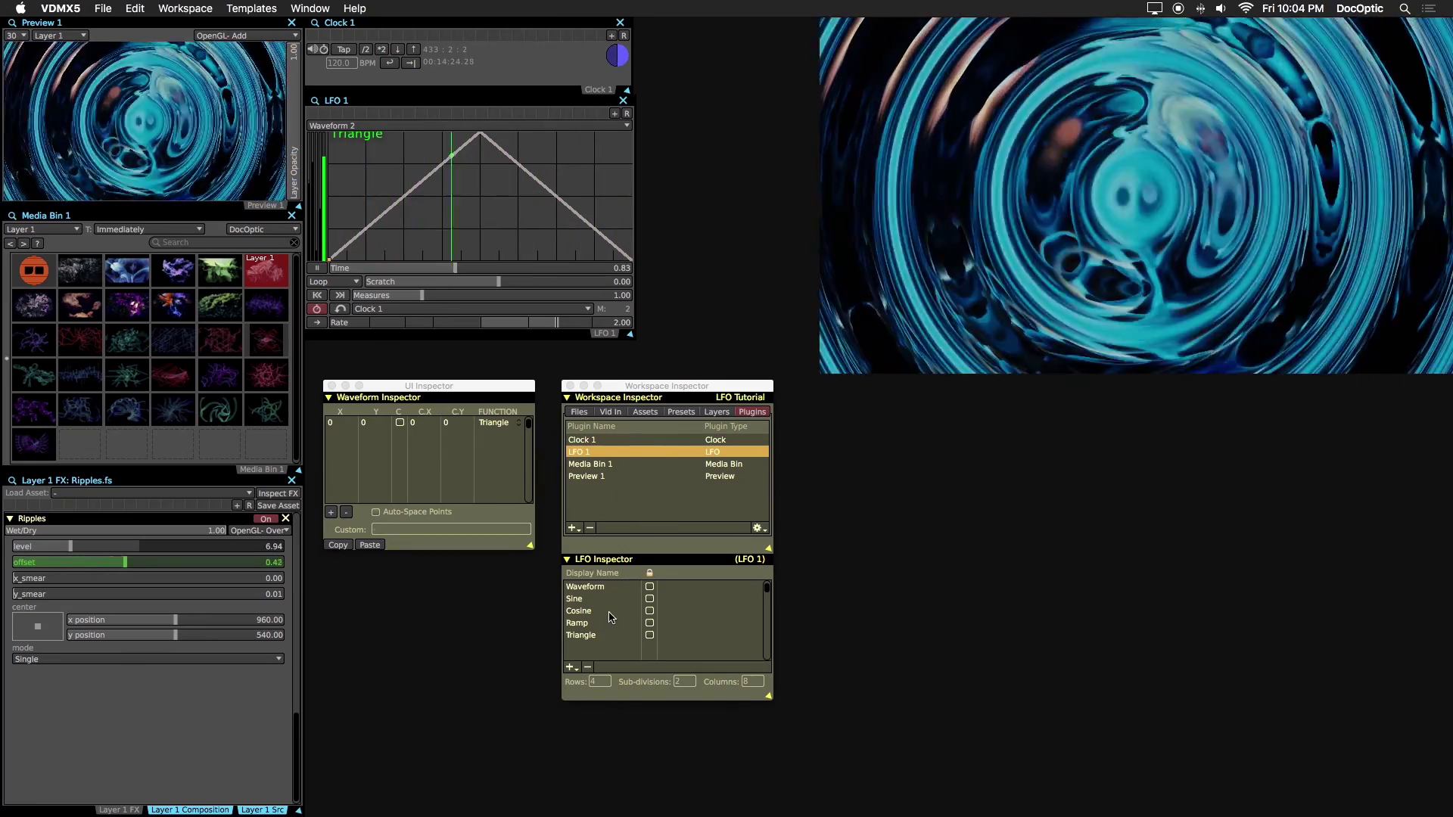
Rename the Triangle wave to 'Custom' and drag it onto the Ripples level slider
{"action": "double_click", "coordinate": [616, 635]}
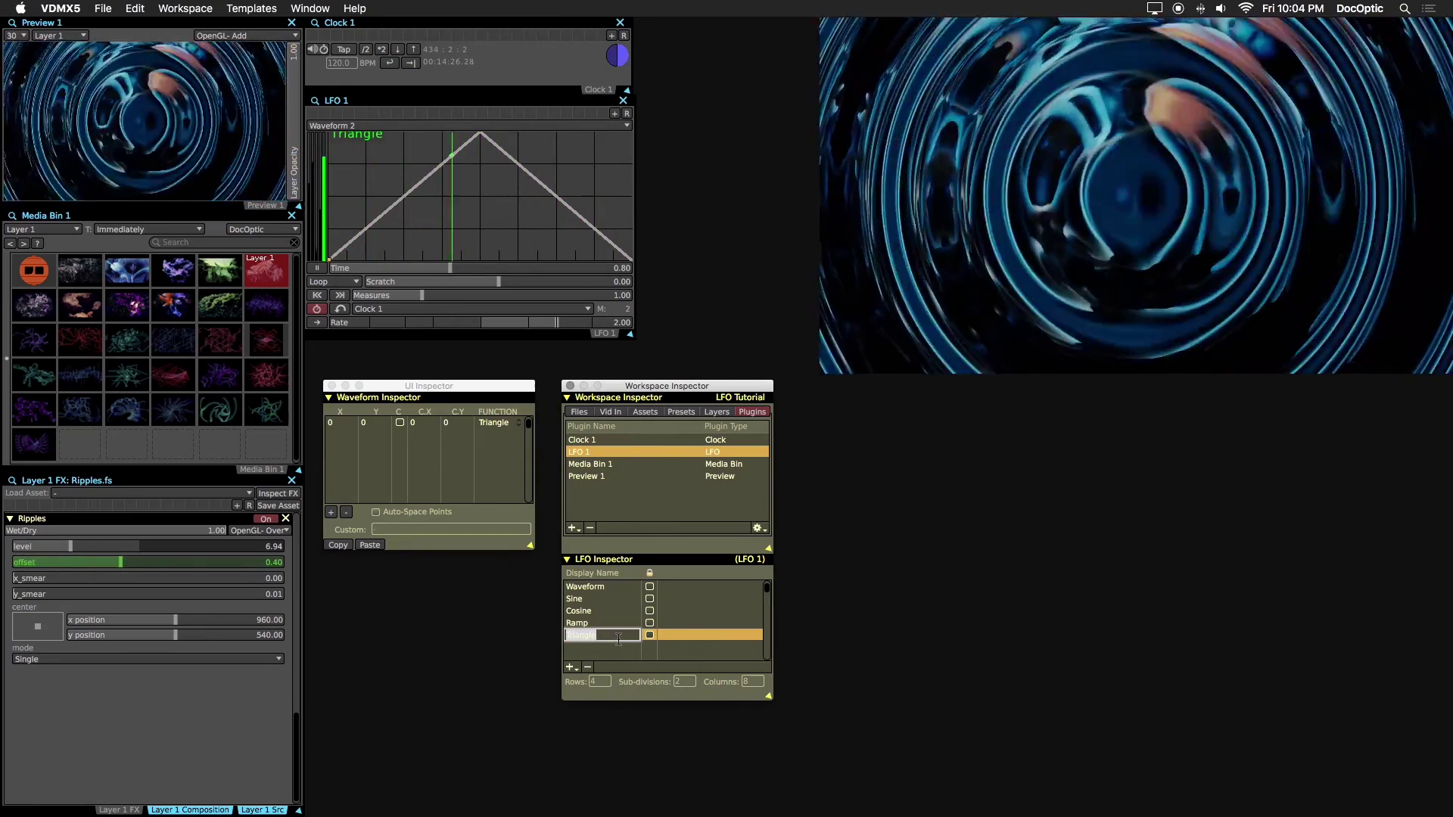
{"action": "type", "text": "Custom"}
{"action": "key", "text": "Return"}
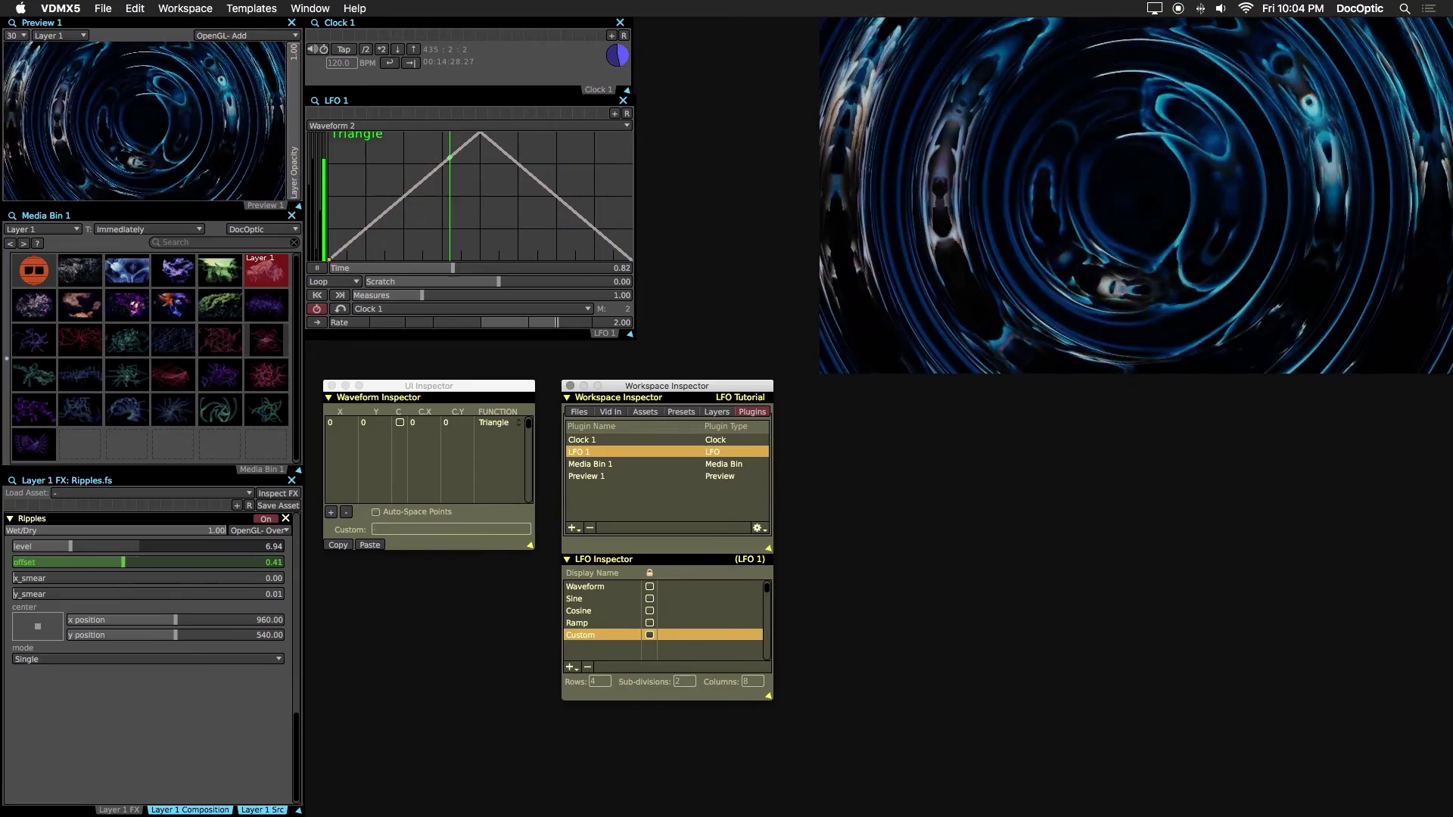
{"action": "left_click_drag", "start_coordinate": [393, 207], "coordinate": [51, 548]}
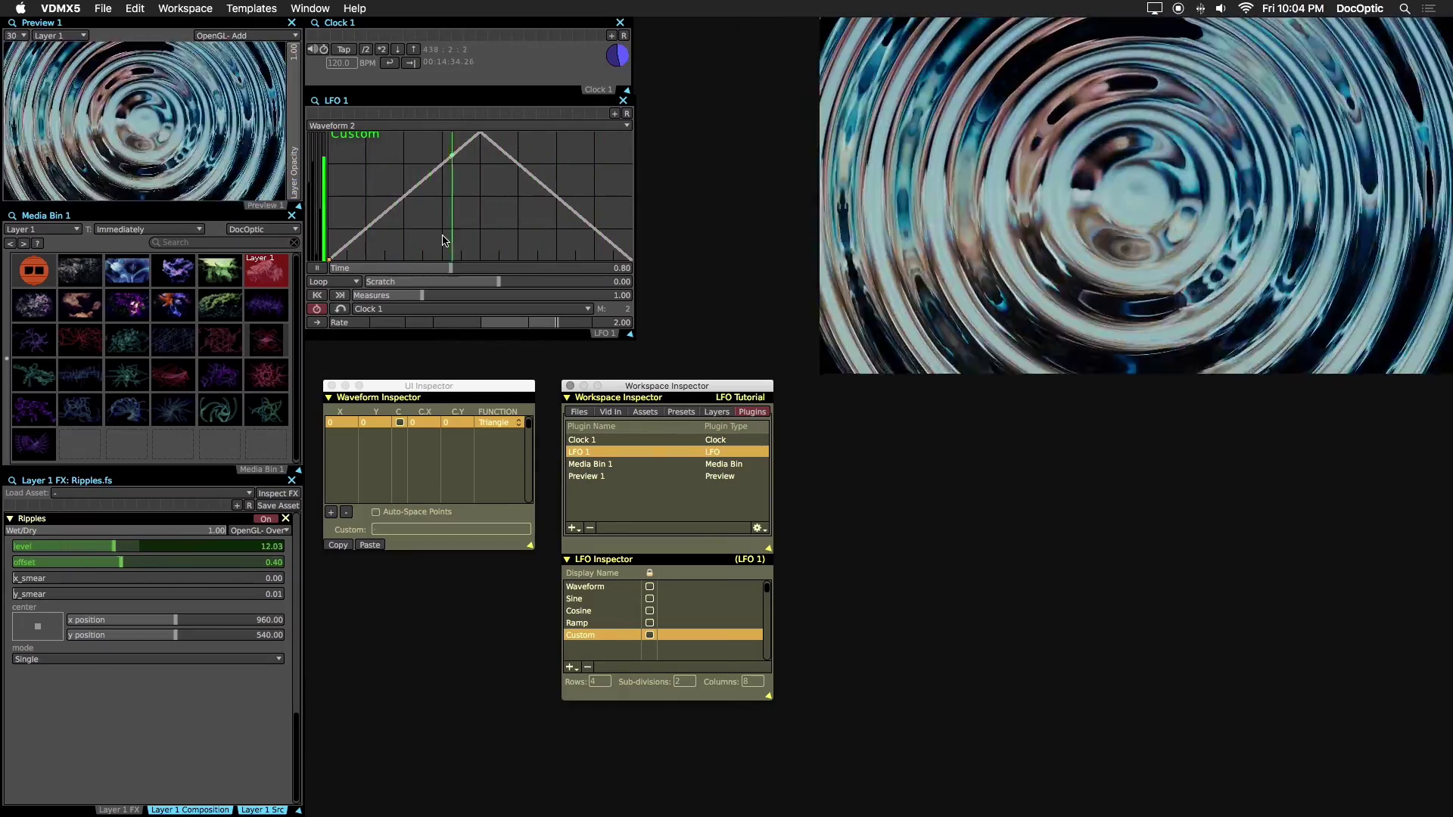
Try LFO 1's pause, scratch, Back and Fwd playhead controls
{"action": "left_click", "coordinate": [430, 234]}
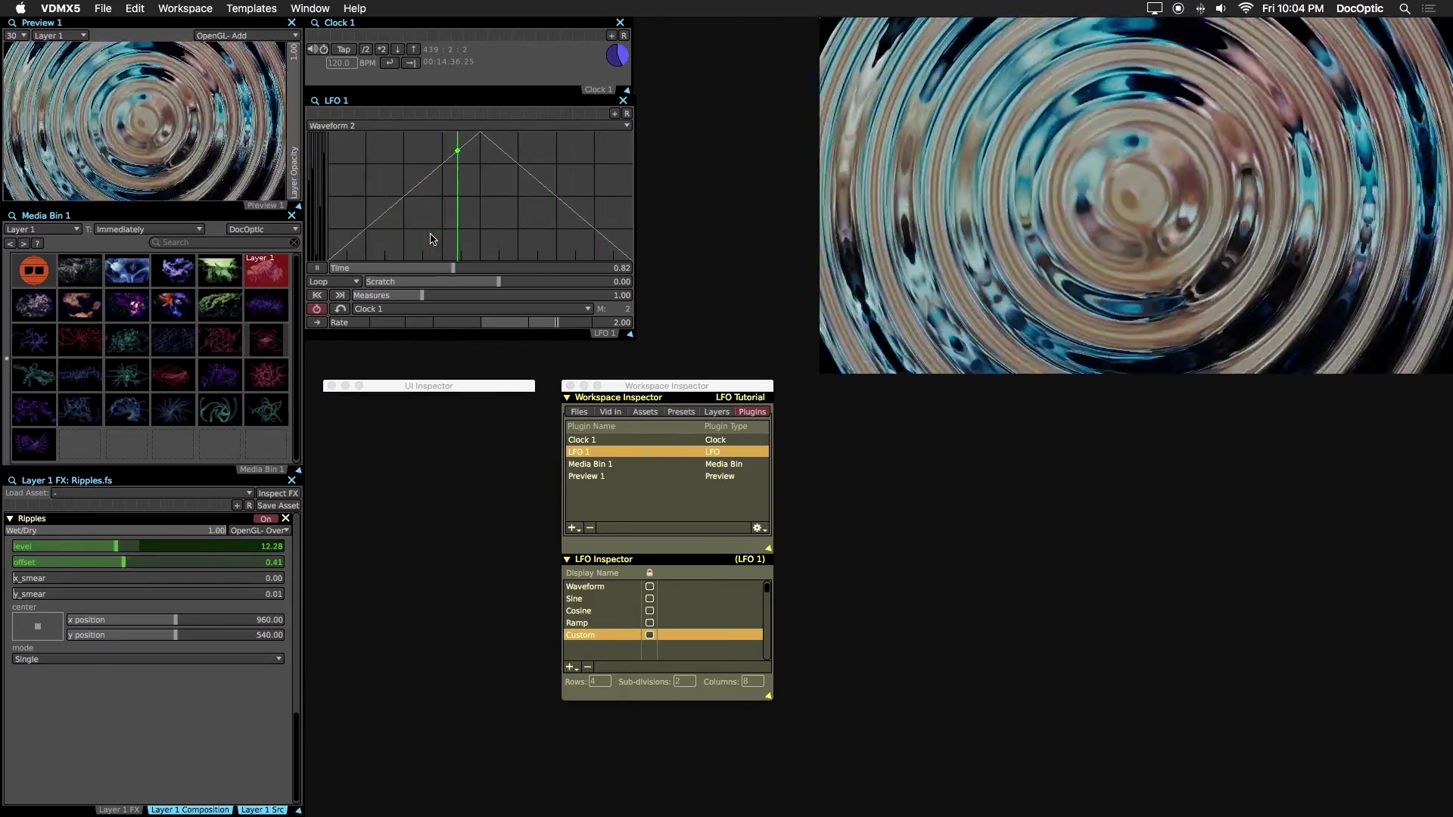
{"action": "left_click", "coordinate": [321, 270]}
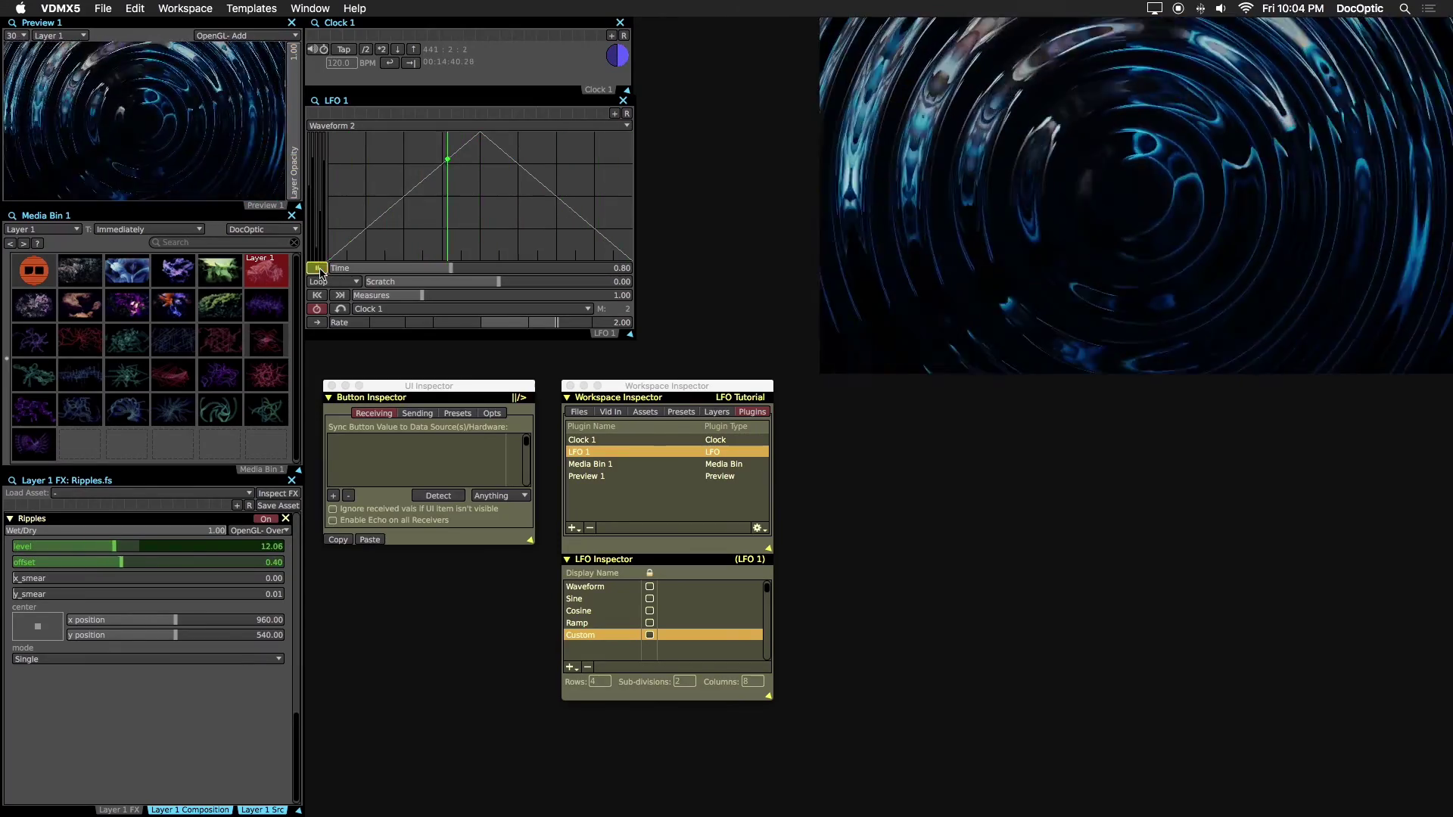
{"action": "left_click", "coordinate": [394, 282]}
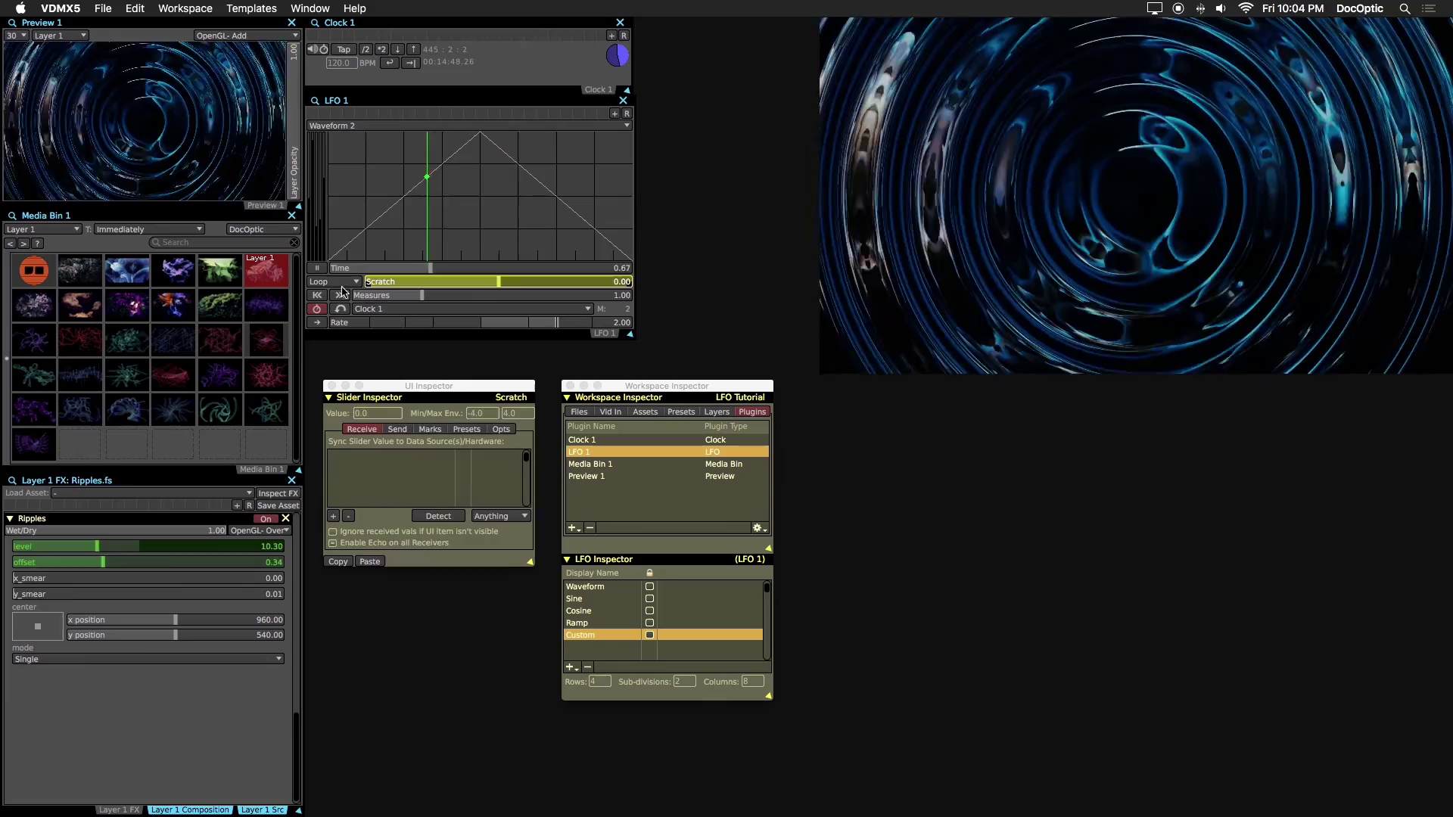
{"action": "left_click", "coordinate": [319, 295]}
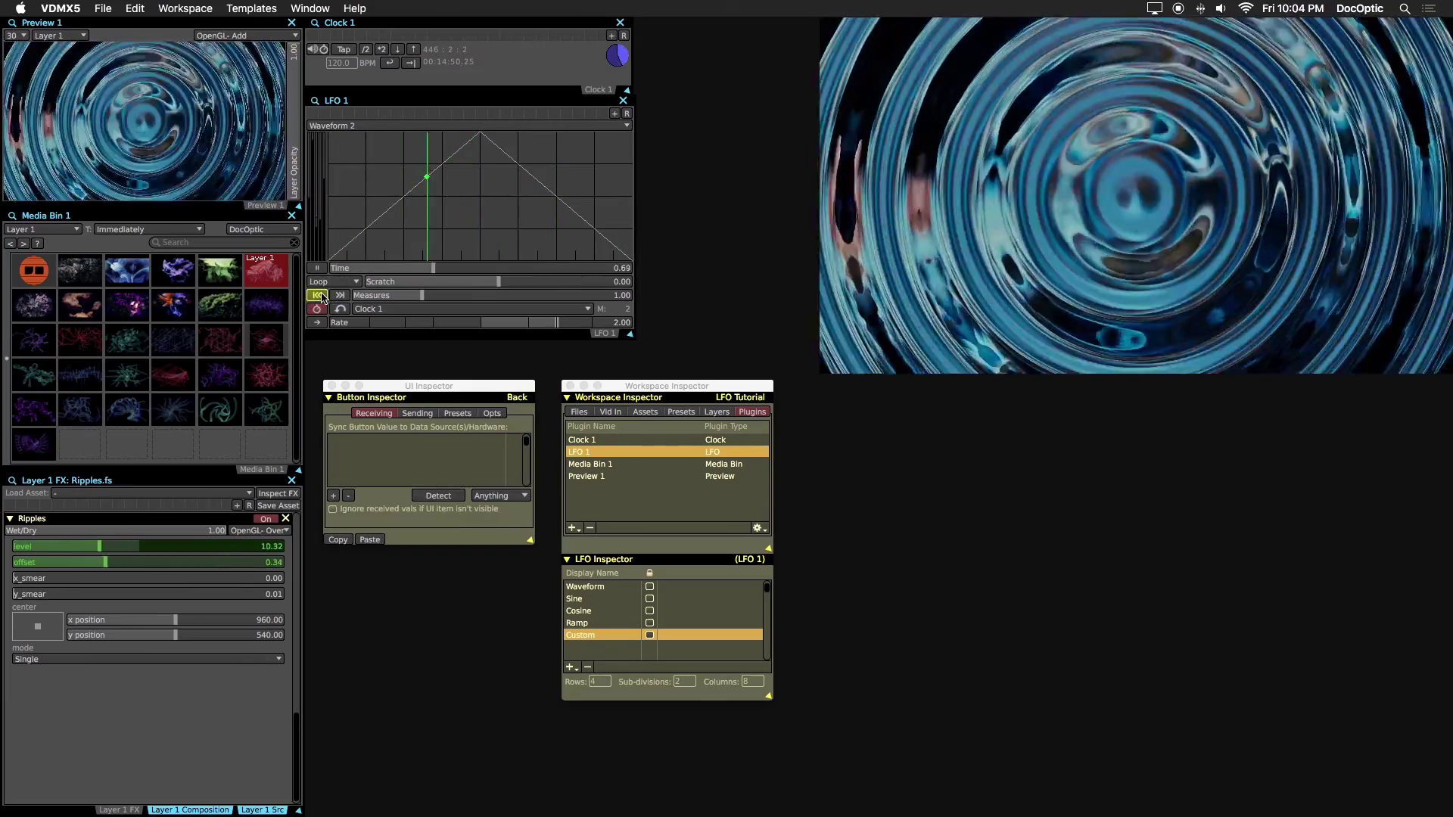
{"action": "left_click", "coordinate": [340, 295]}
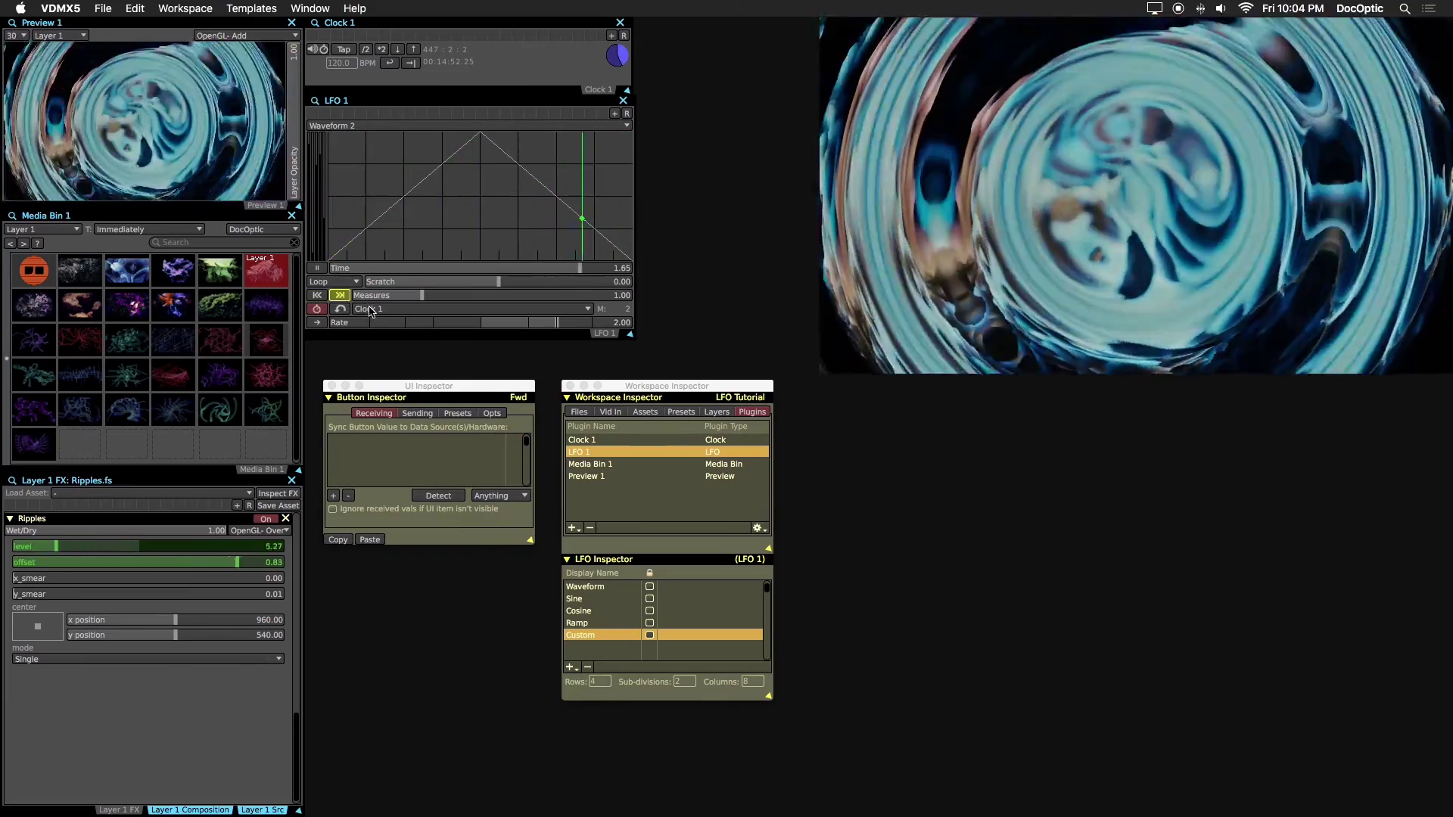
Switch LFO 1 timing to Seconds, raise the rate to 4.00, and reverse its direction
{"action": "left_click", "coordinate": [370, 308]}
{"action": "left_click", "coordinate": [394, 357]}
{"action": "left_click", "coordinate": [318, 308]}
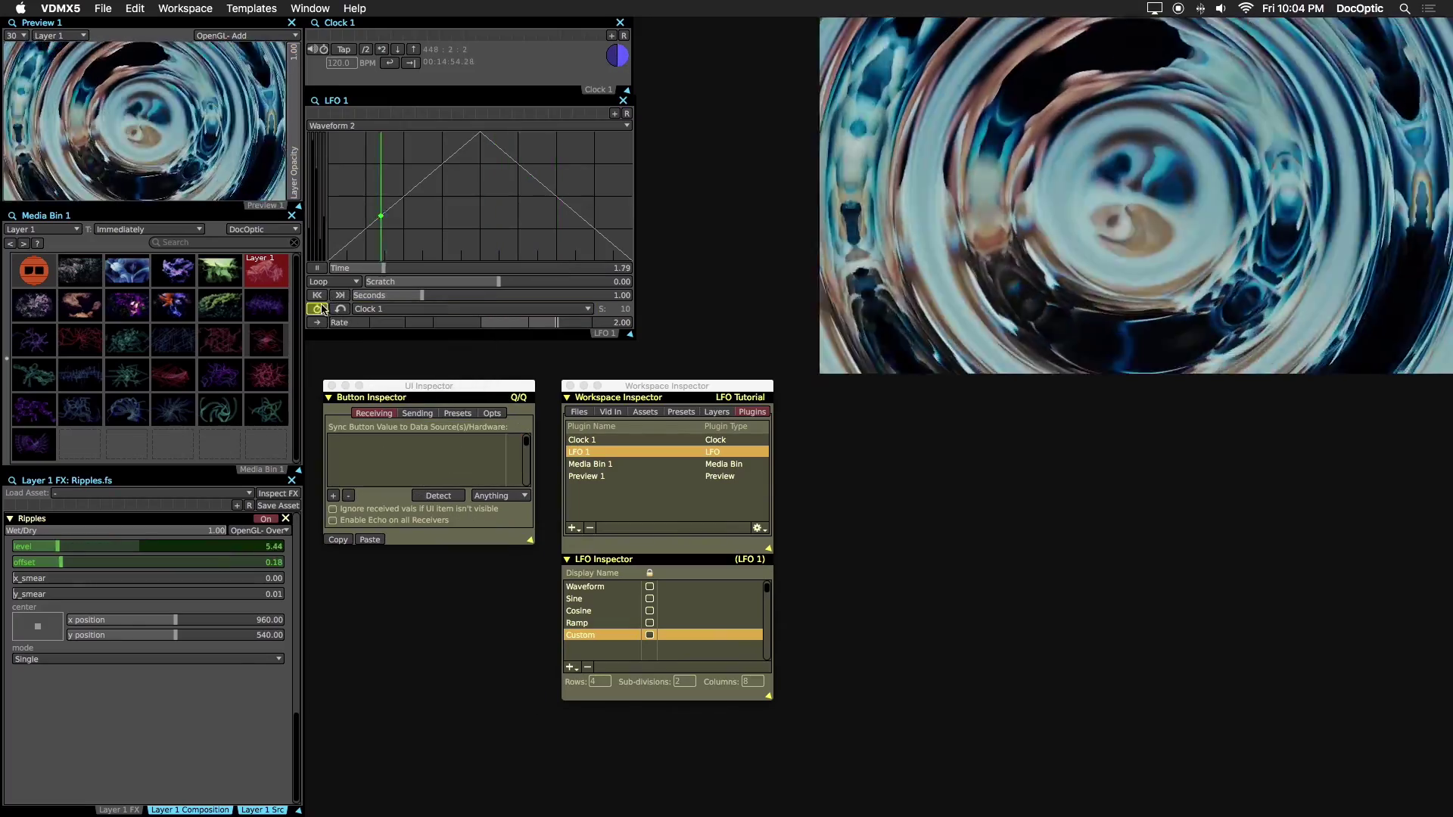
{"action": "left_click", "coordinate": [342, 296]}
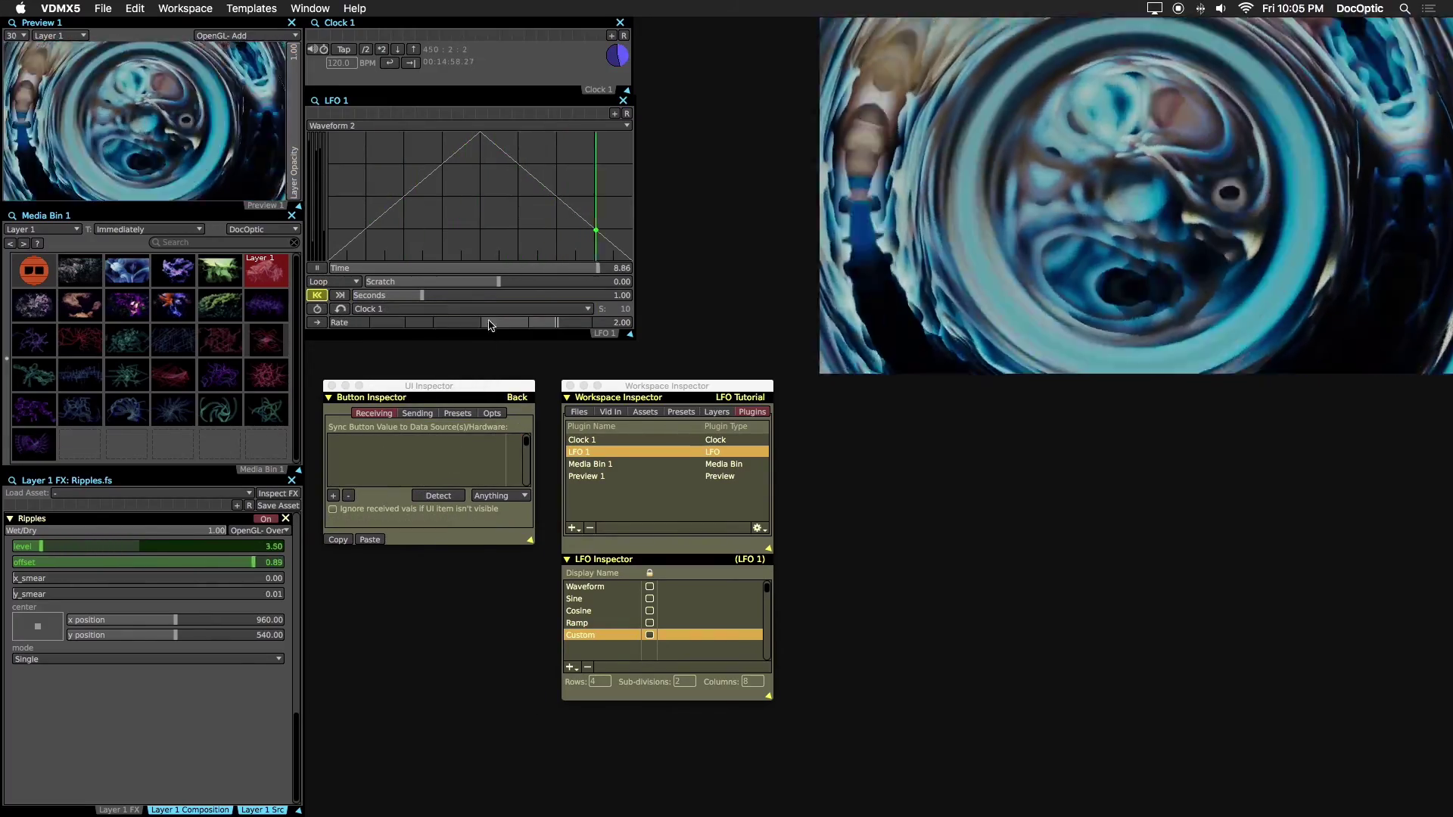
{"action": "left_click_drag", "start_coordinate": [526, 324], "coordinate": [595, 321]}
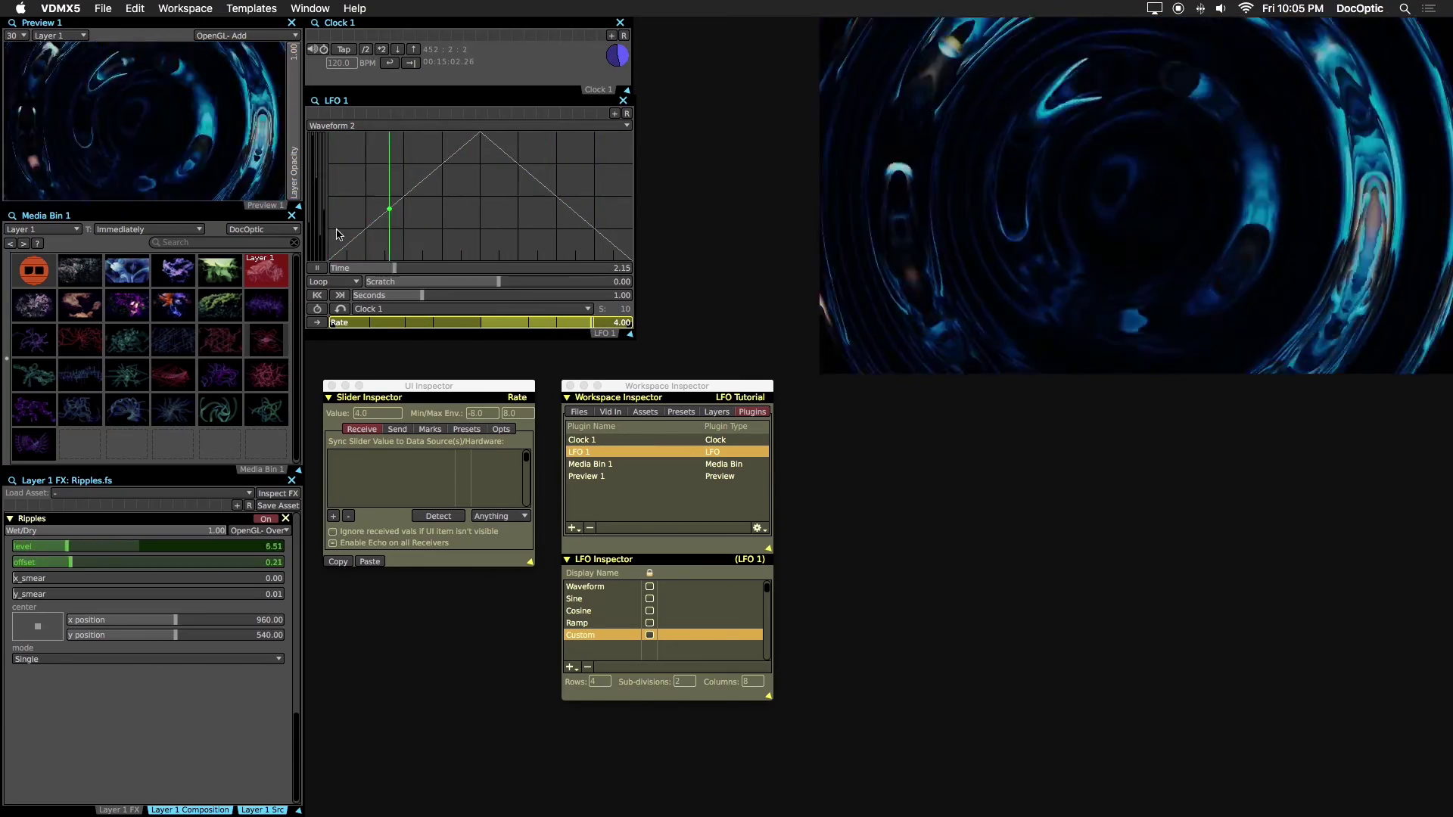
{"action": "left_click", "coordinate": [318, 323]}
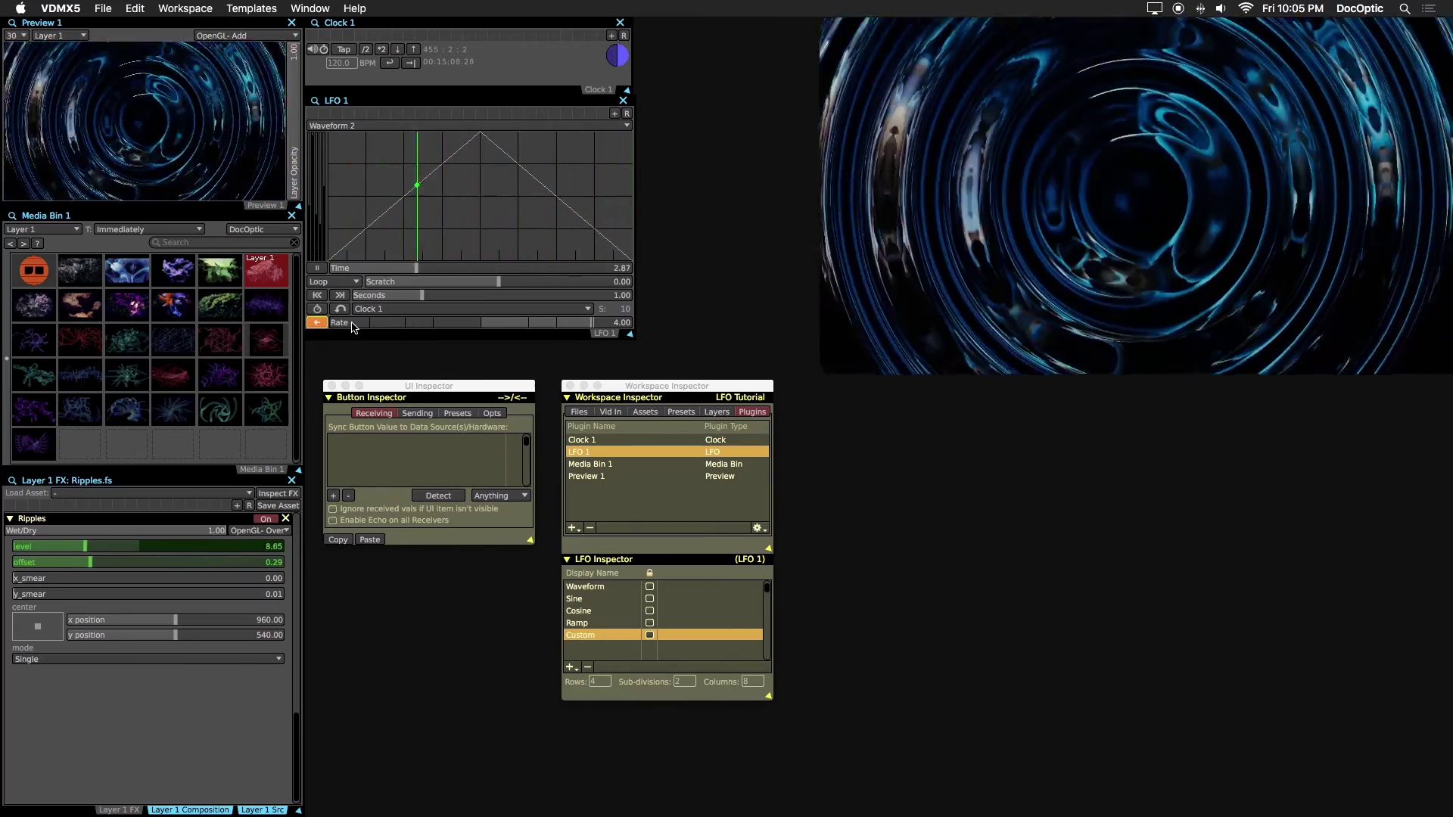
Try the Play Once and Reversing Loop modes, then set LFO 1's playback mode to Loop
{"action": "left_click", "coordinate": [347, 283]}
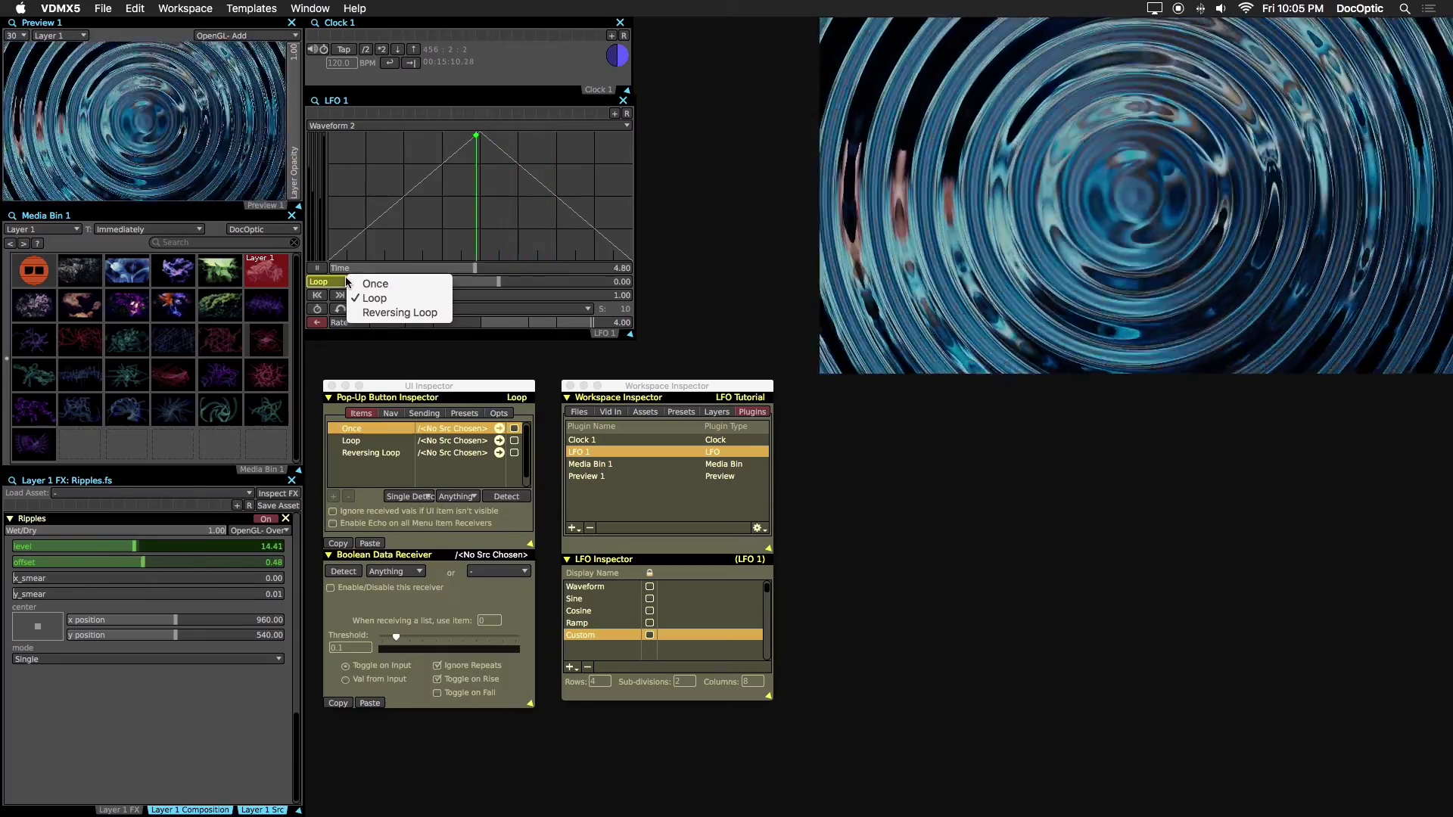
{"action": "left_click", "coordinate": [371, 284]}
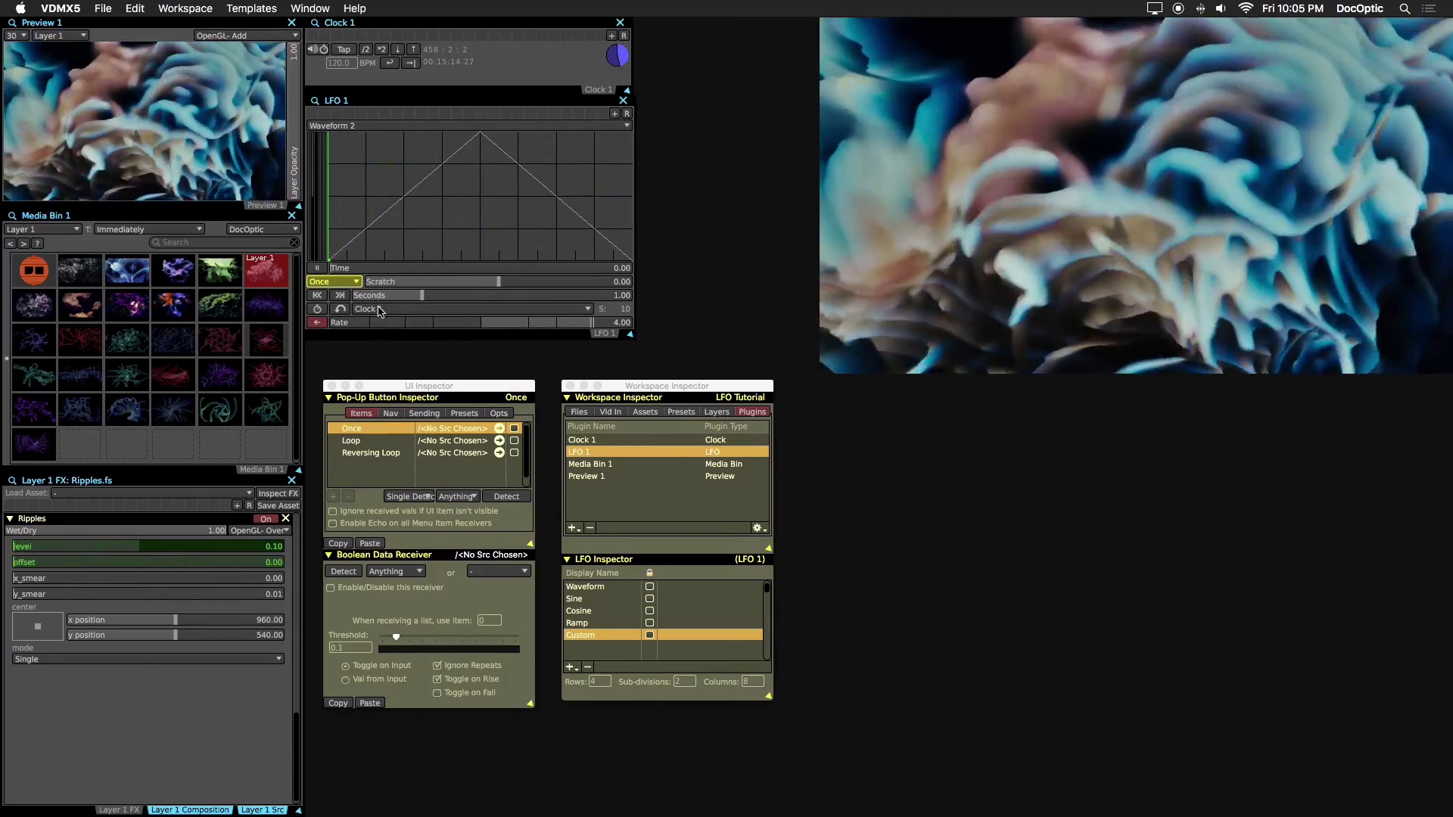
{"action": "left_click", "coordinate": [317, 323]}
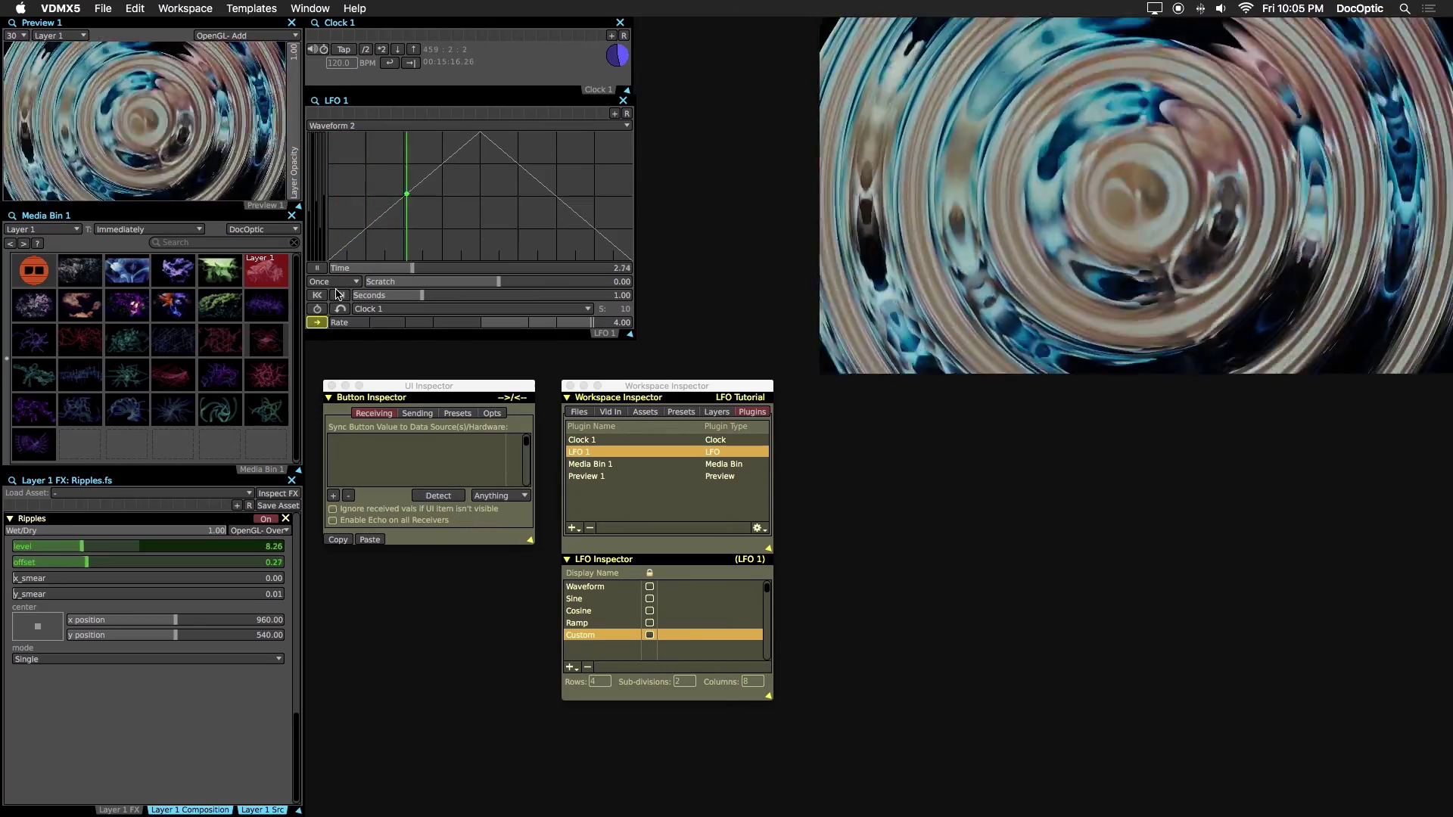
{"action": "left_click", "coordinate": [333, 281]}
{"action": "left_click", "coordinate": [371, 323]}
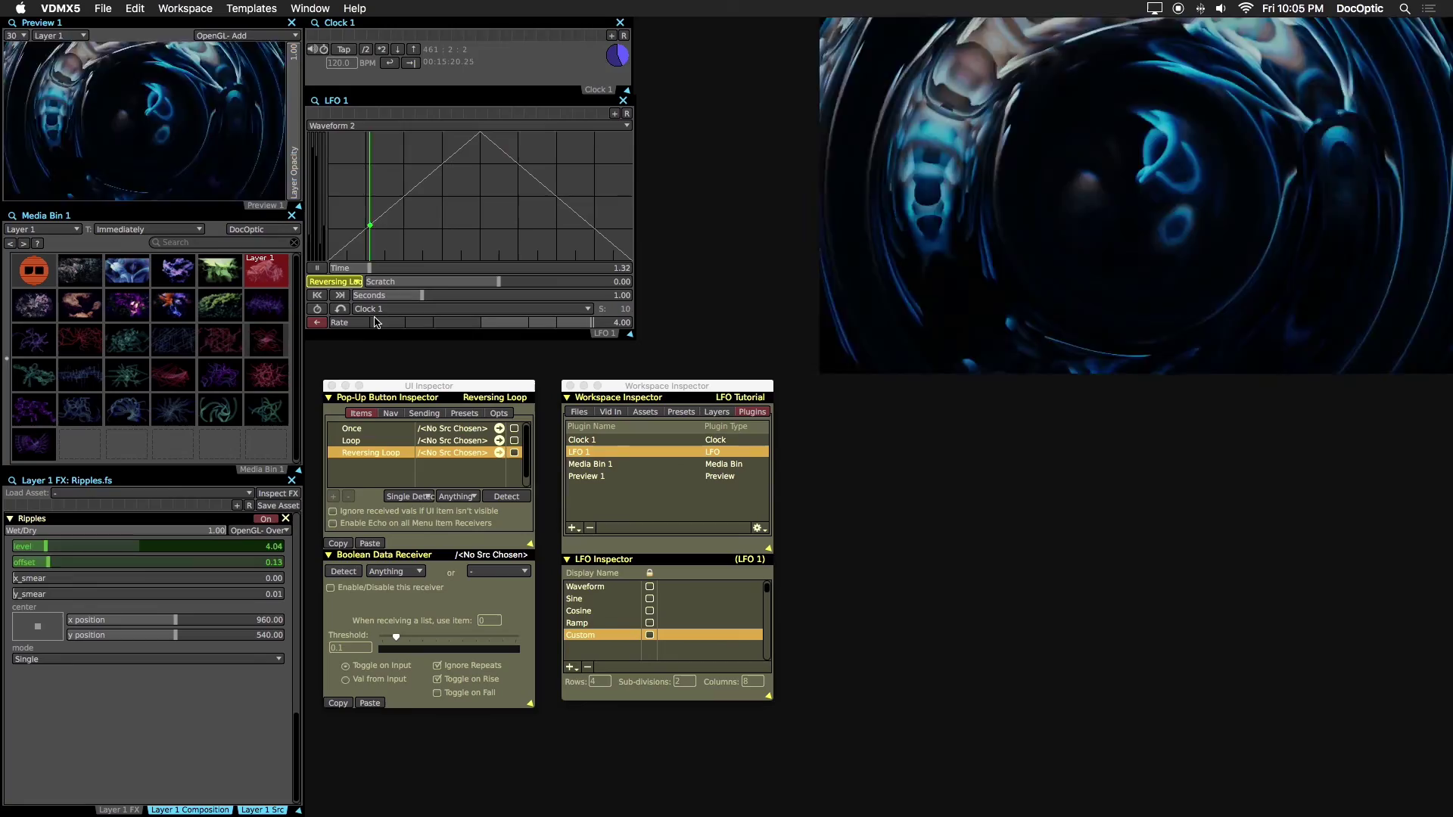
{"action": "left_click", "coordinate": [342, 286]}
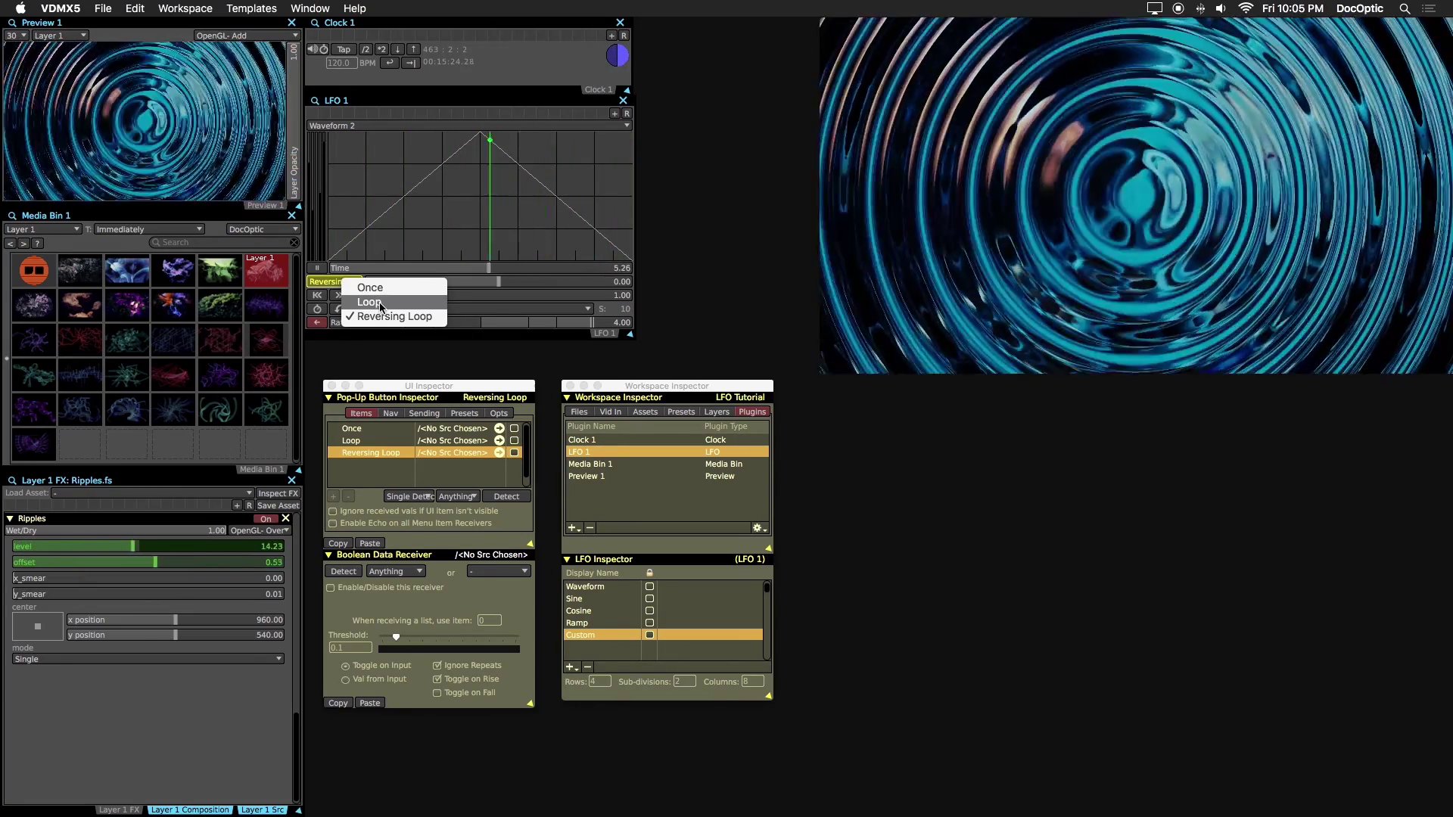
{"action": "left_click", "coordinate": [381, 303]}
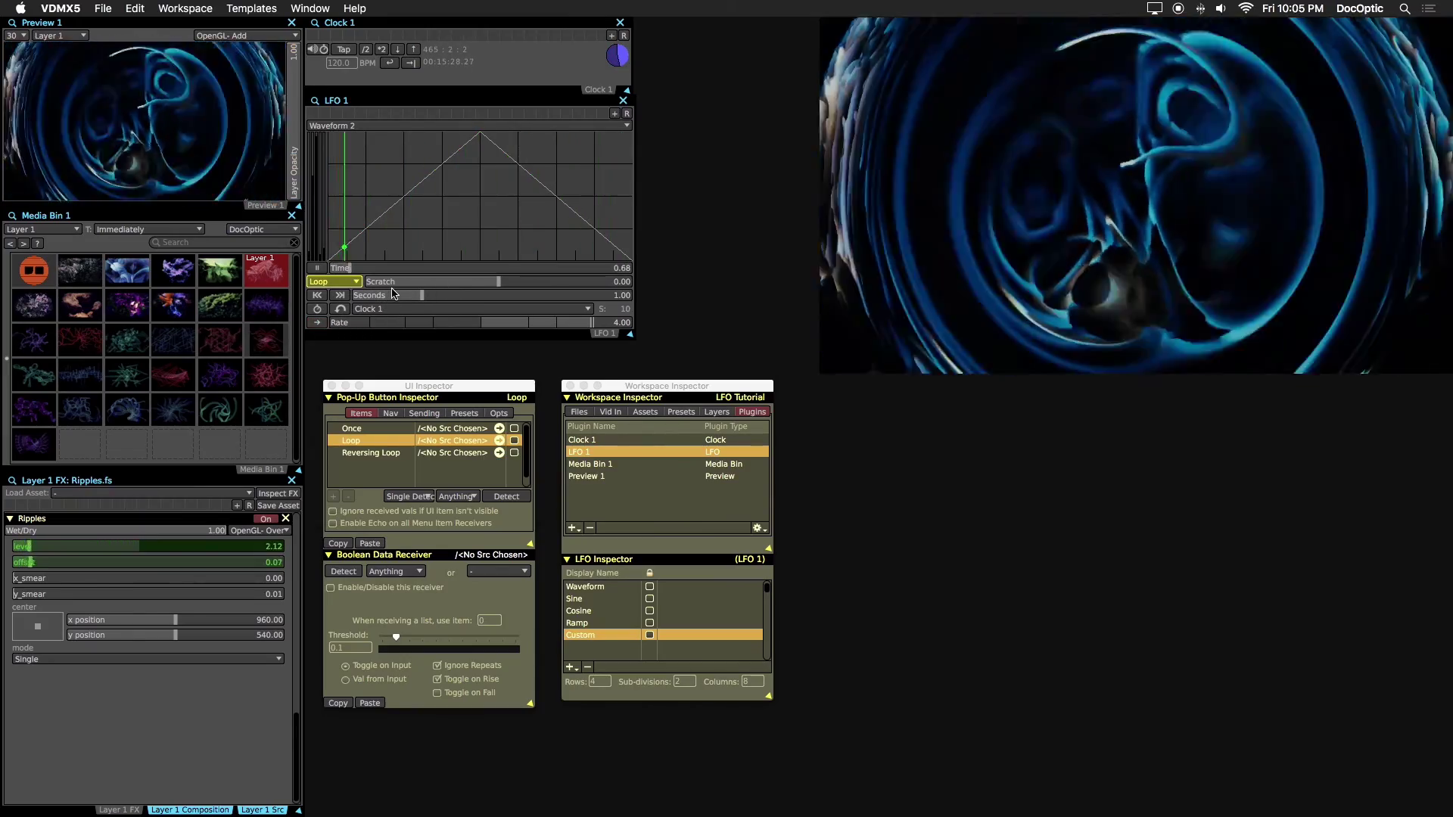
{"action": "left_click", "coordinate": [415, 236]}
Add a Bezier Curve wave to LFO 1, move its middle point, and add two more points
{"action": "right_click", "coordinate": [379, 162]}
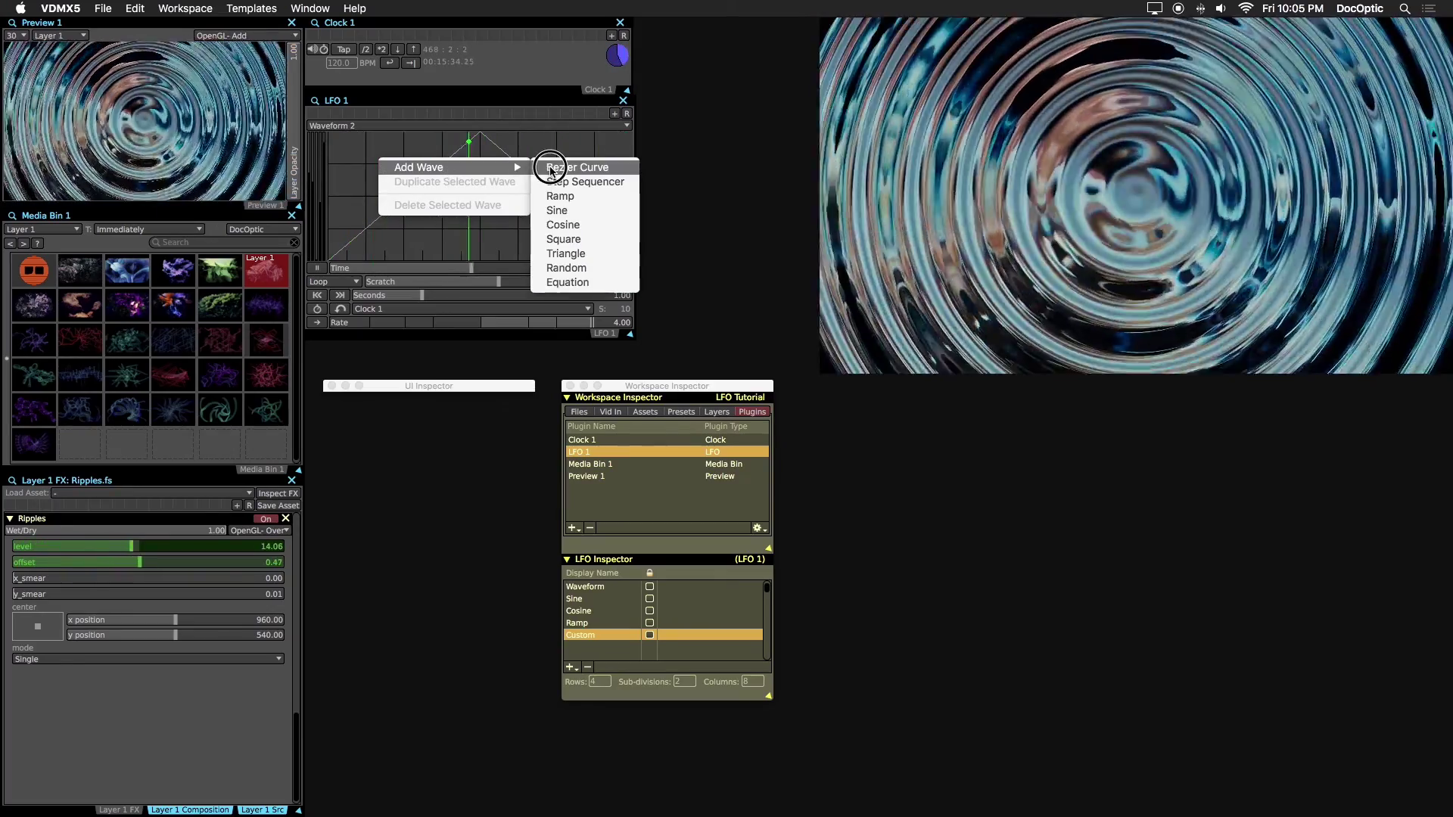
{"action": "left_click", "coordinate": [550, 168]}
{"action": "left_click", "coordinate": [578, 159]}
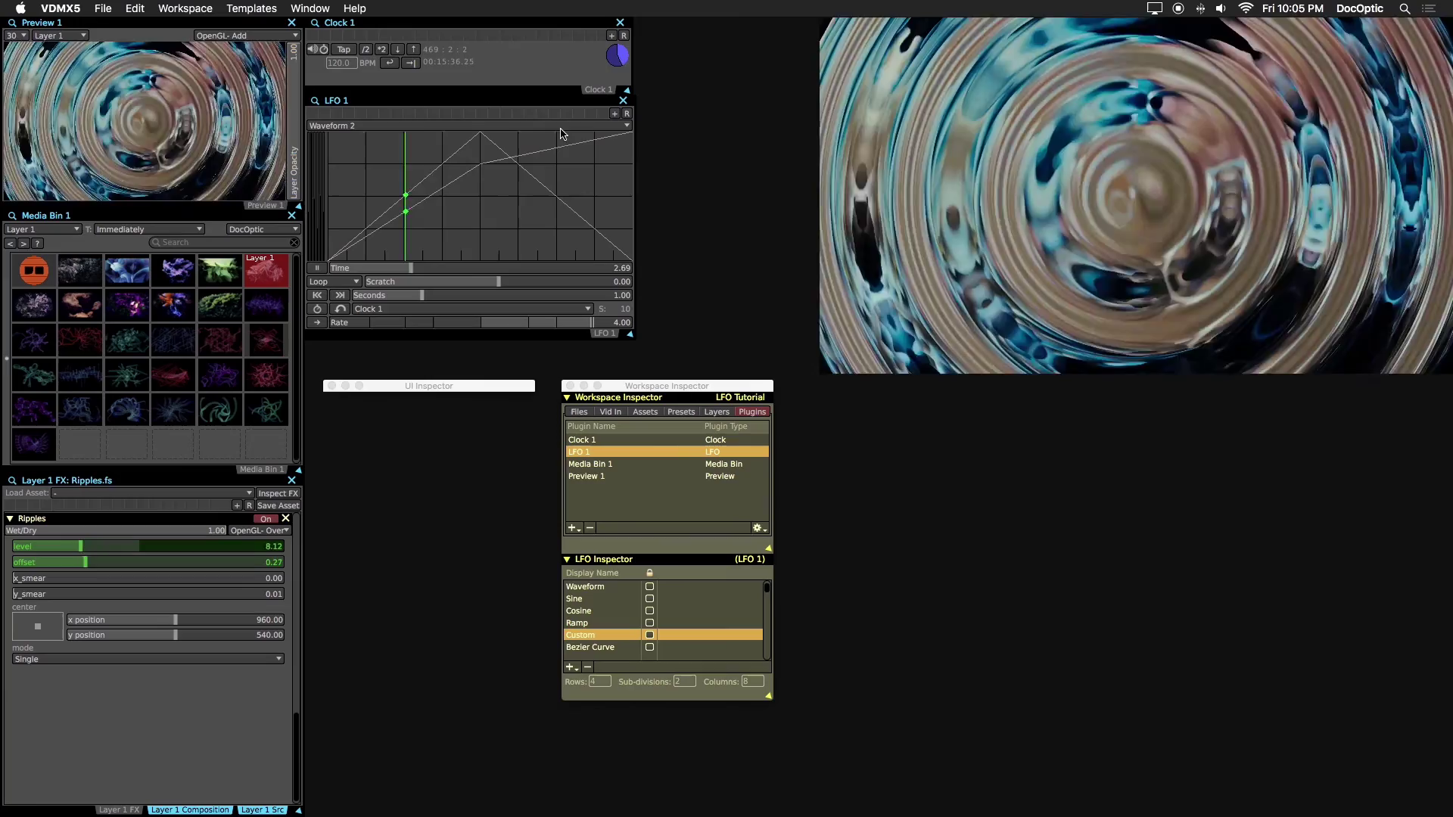
{"action": "left_click", "coordinate": [507, 163]}
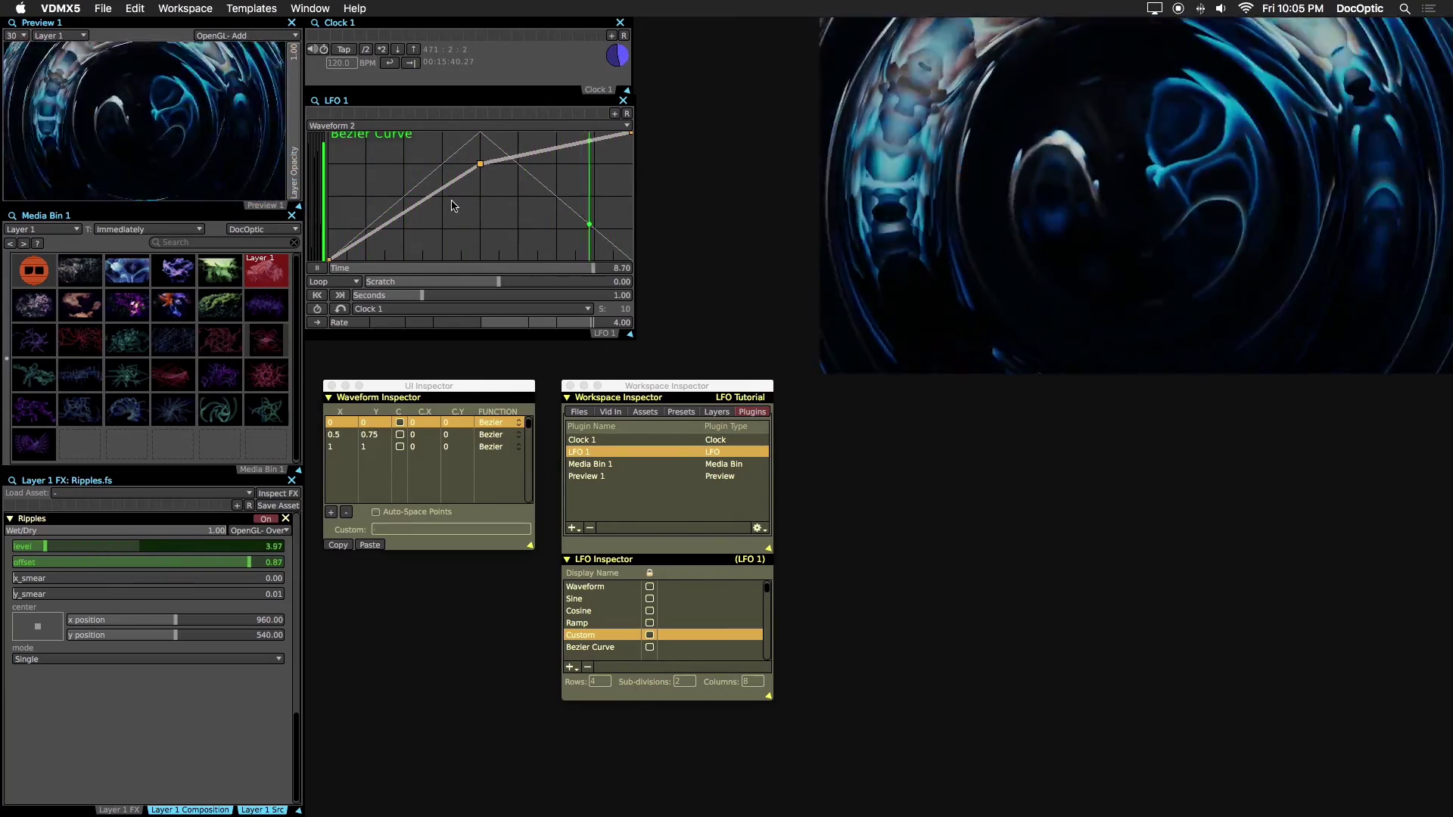
{"action": "left_click_drag", "start_coordinate": [480, 163], "coordinate": [461, 196]}
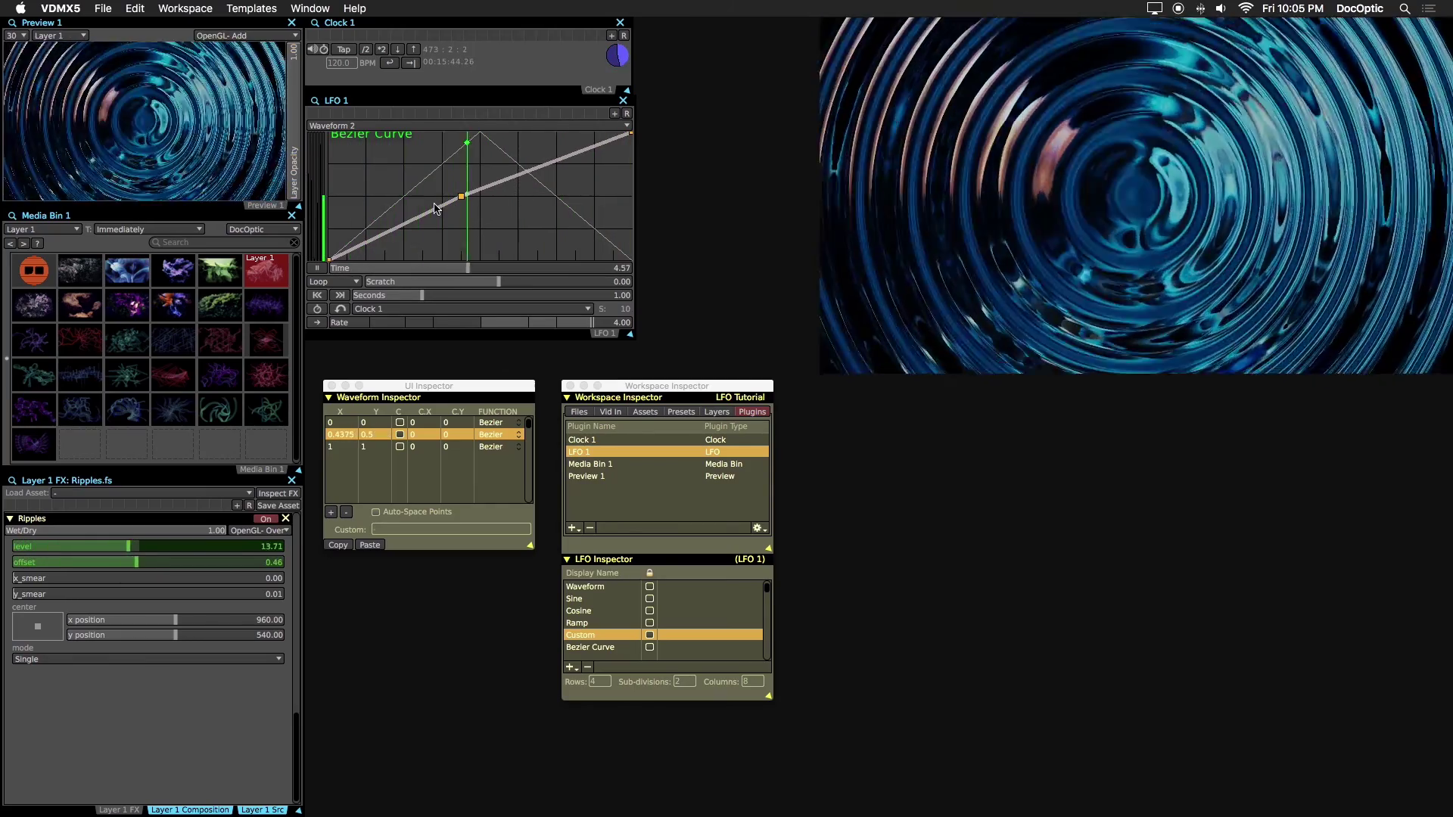
{"action": "left_click", "coordinate": [395, 228]}
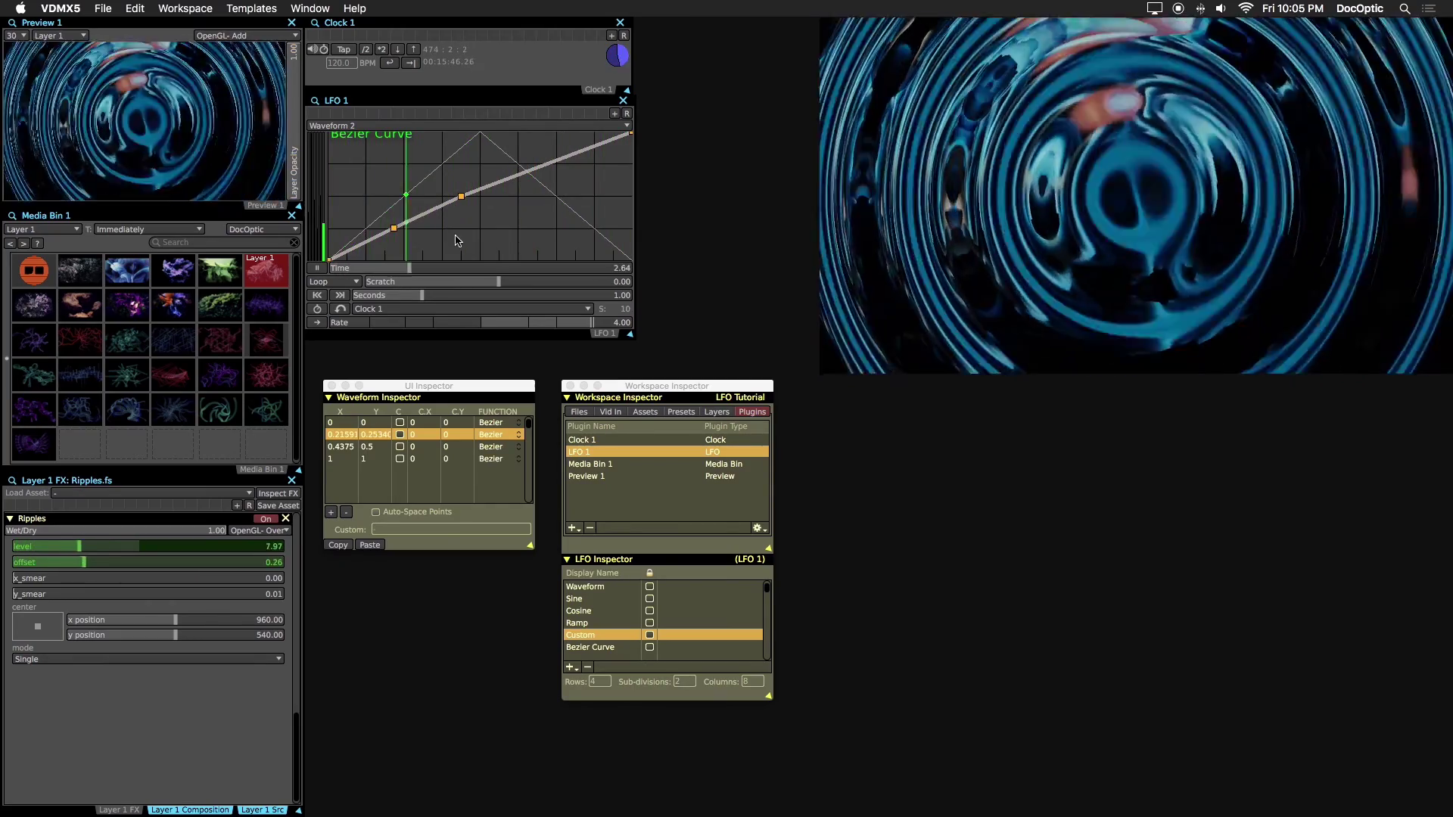
{"action": "left_click", "coordinate": [540, 166]}
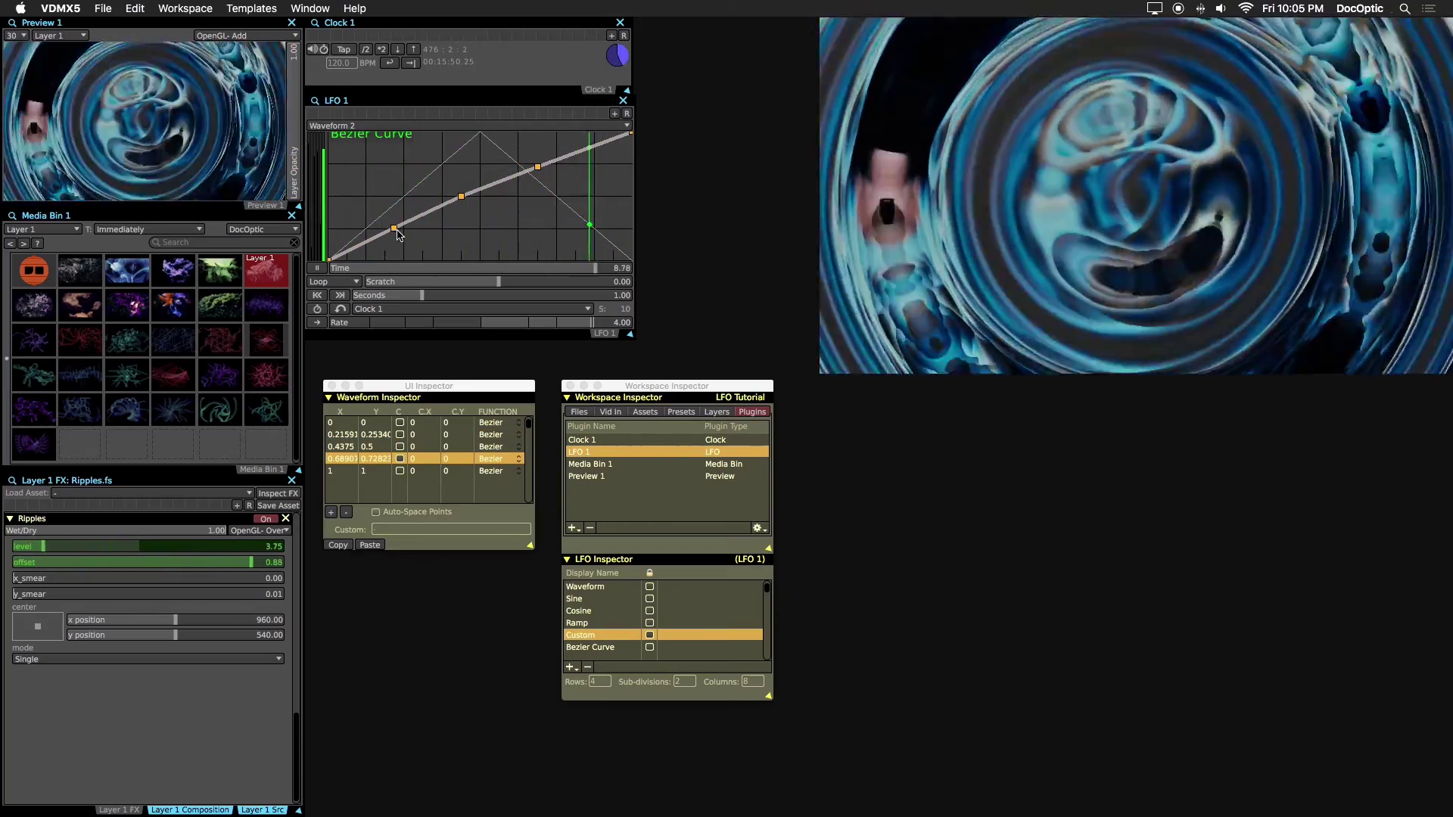
Bend the Bezier handles into a wavy S-curve and link it to the Ripples level
{"action": "left_click_drag", "start_coordinate": [394, 230], "coordinate": [435, 245]}
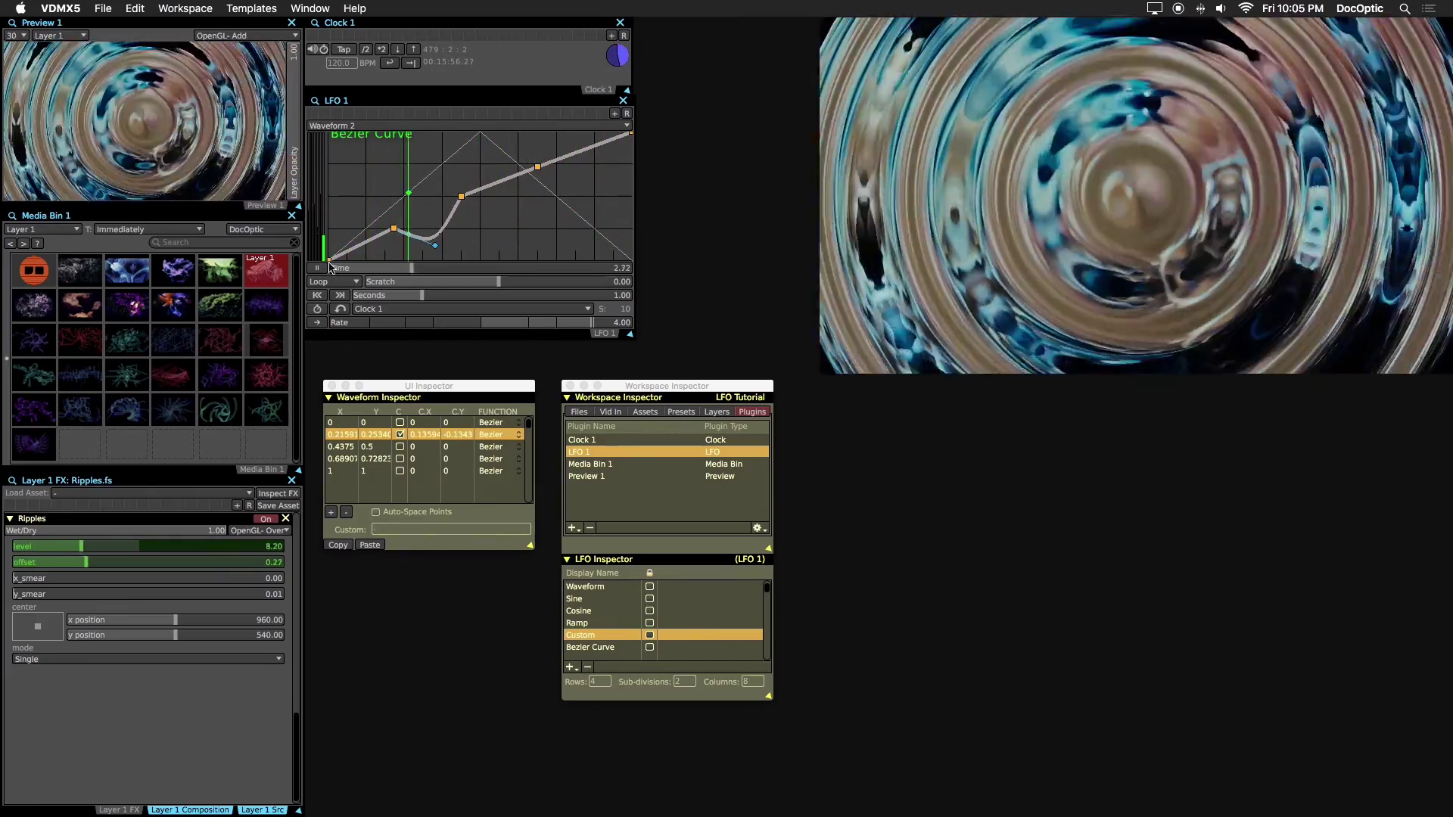
{"action": "left_click_drag", "start_coordinate": [329, 259], "coordinate": [332, 224]}
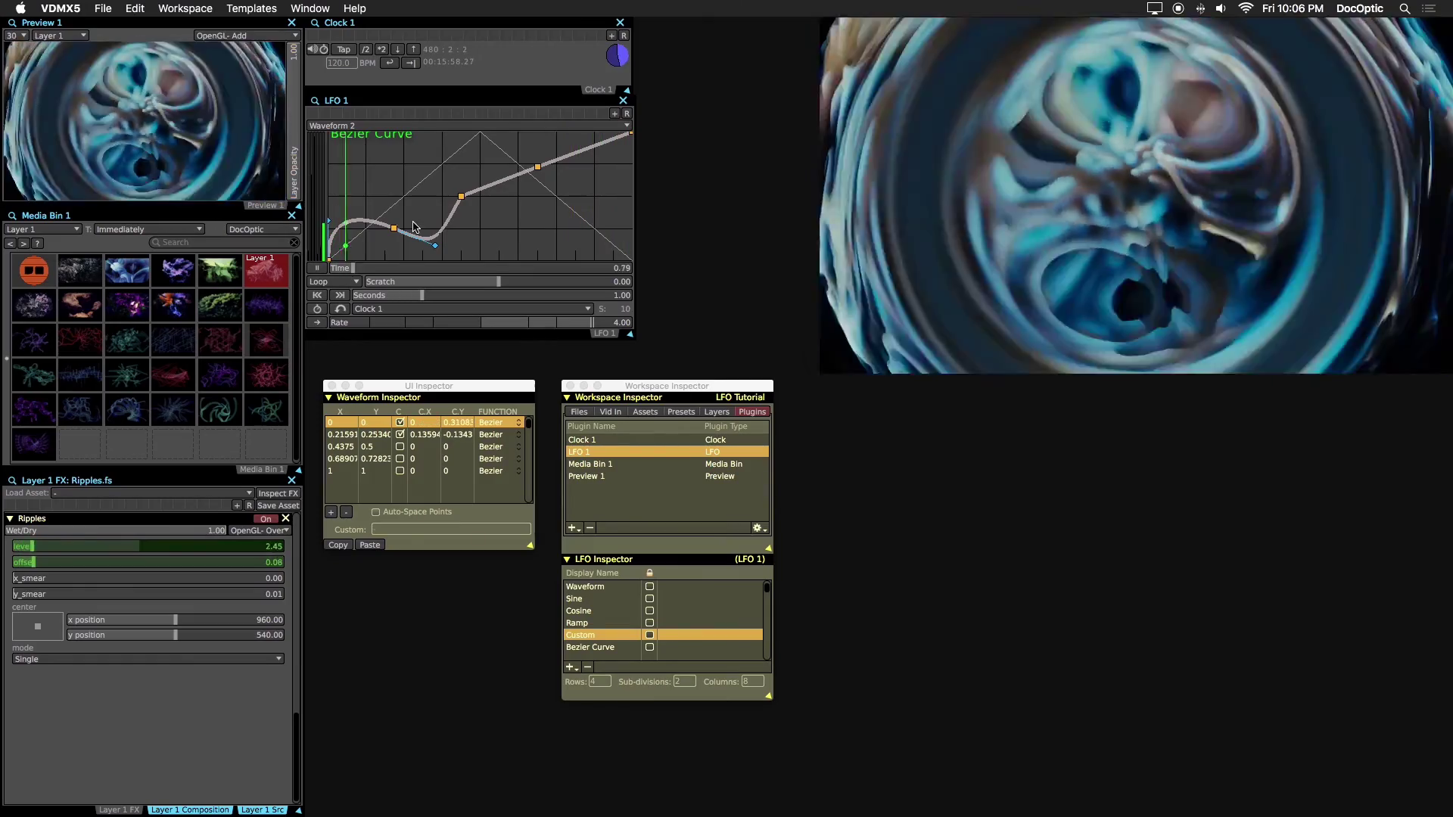
{"action": "left_click_drag", "start_coordinate": [538, 167], "coordinate": [588, 196]}
{"action": "left_click_drag", "start_coordinate": [463, 197], "coordinate": [460, 168]}
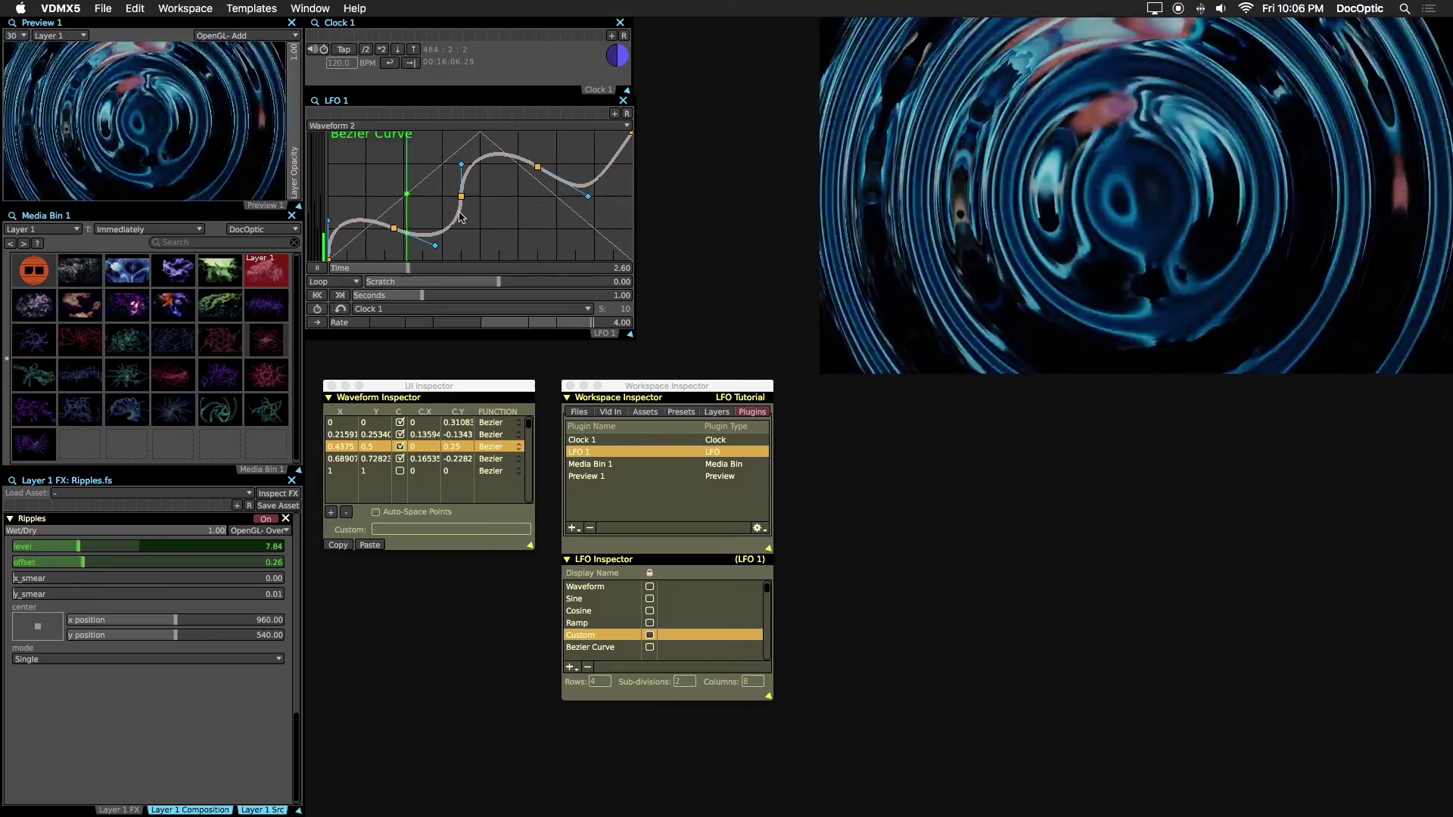
{"action": "left_click_drag", "start_coordinate": [459, 216], "coordinate": [84, 542]}
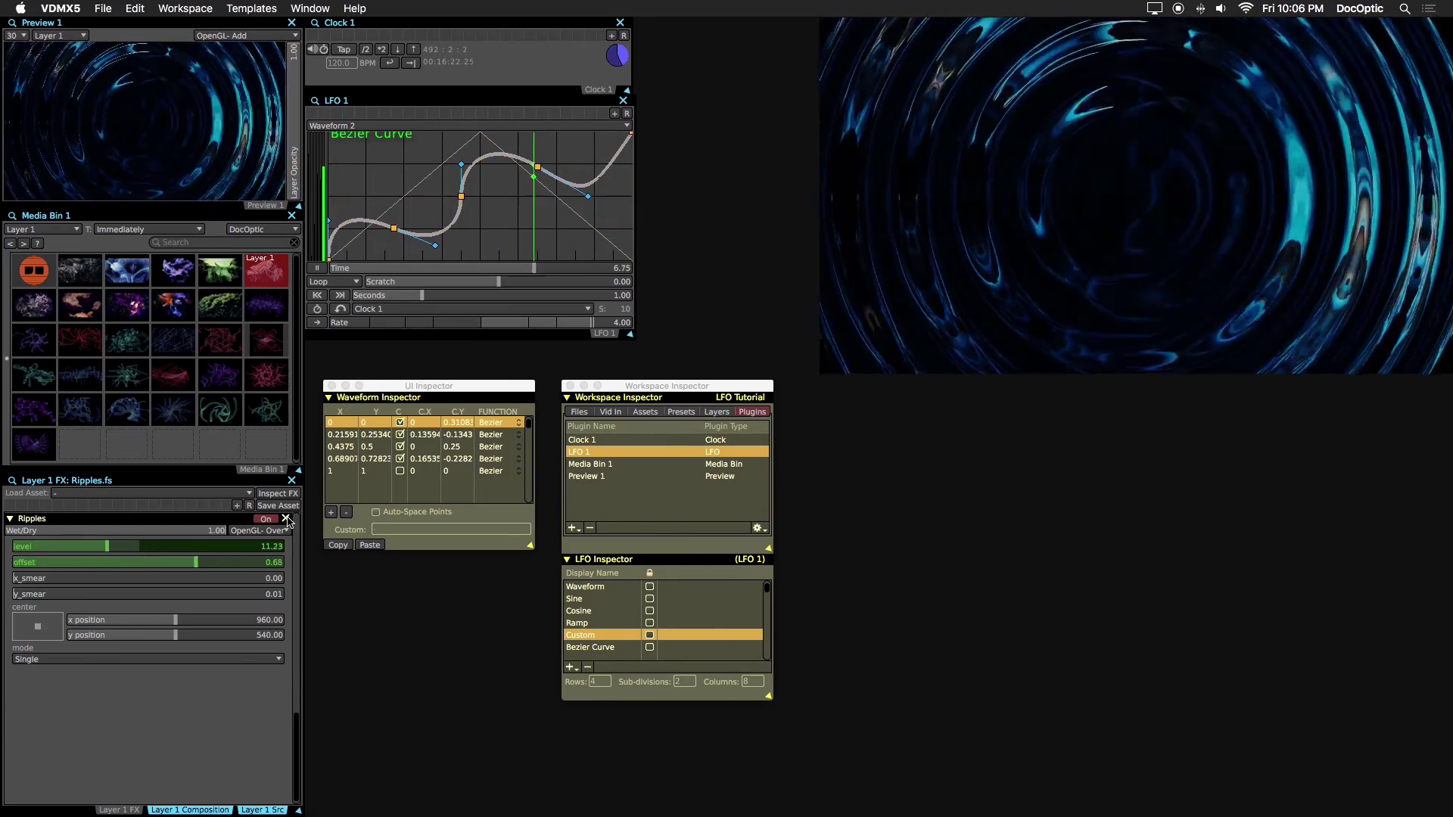
Replace Ripples with the orange DocOptic logo clip and add the Zoom.fs effect to Layer 1
{"action": "left_click", "coordinate": [33, 271]}
{"action": "left_click", "coordinate": [33, 270]}
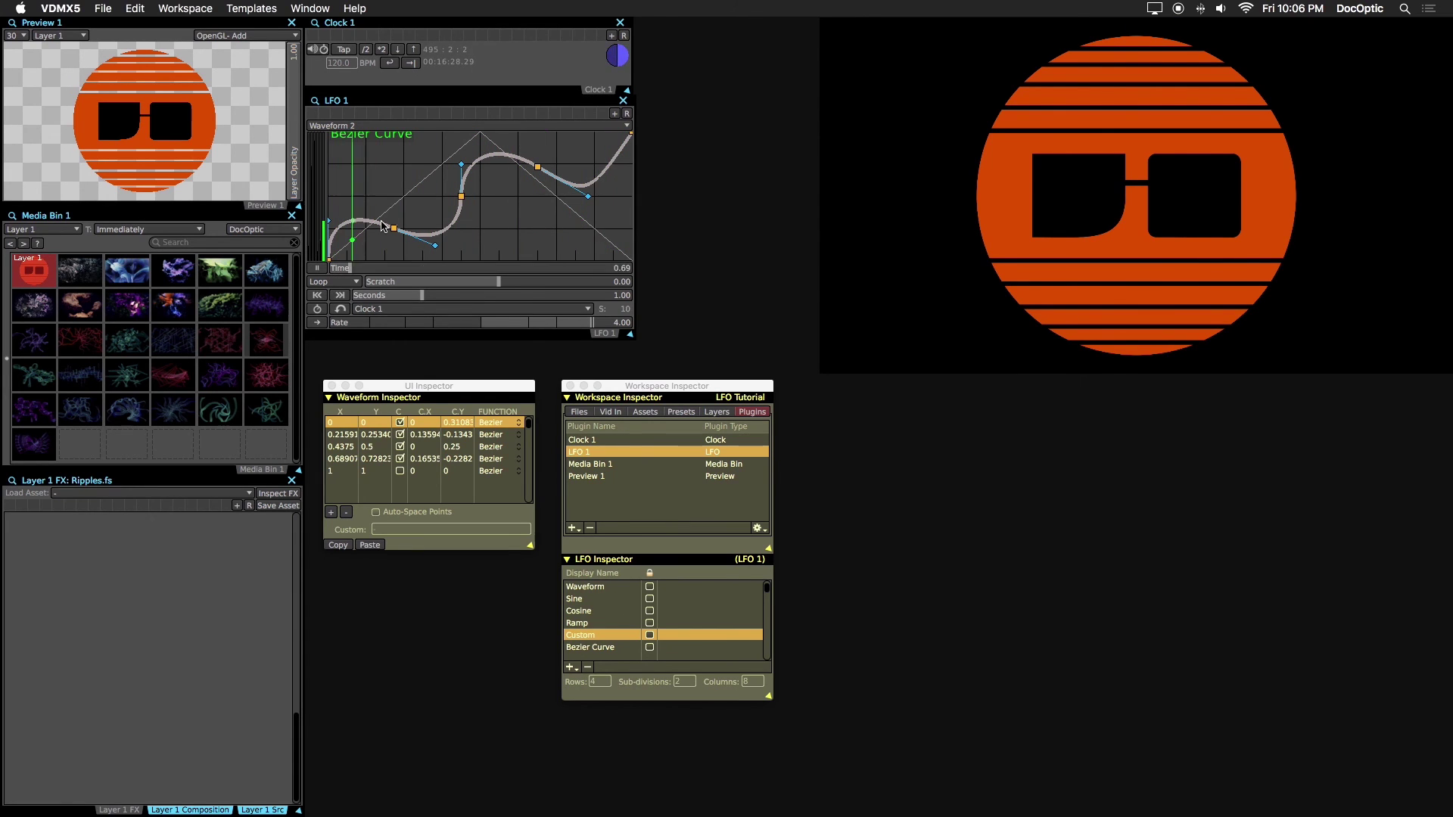
{"action": "left_click", "coordinate": [119, 497]}
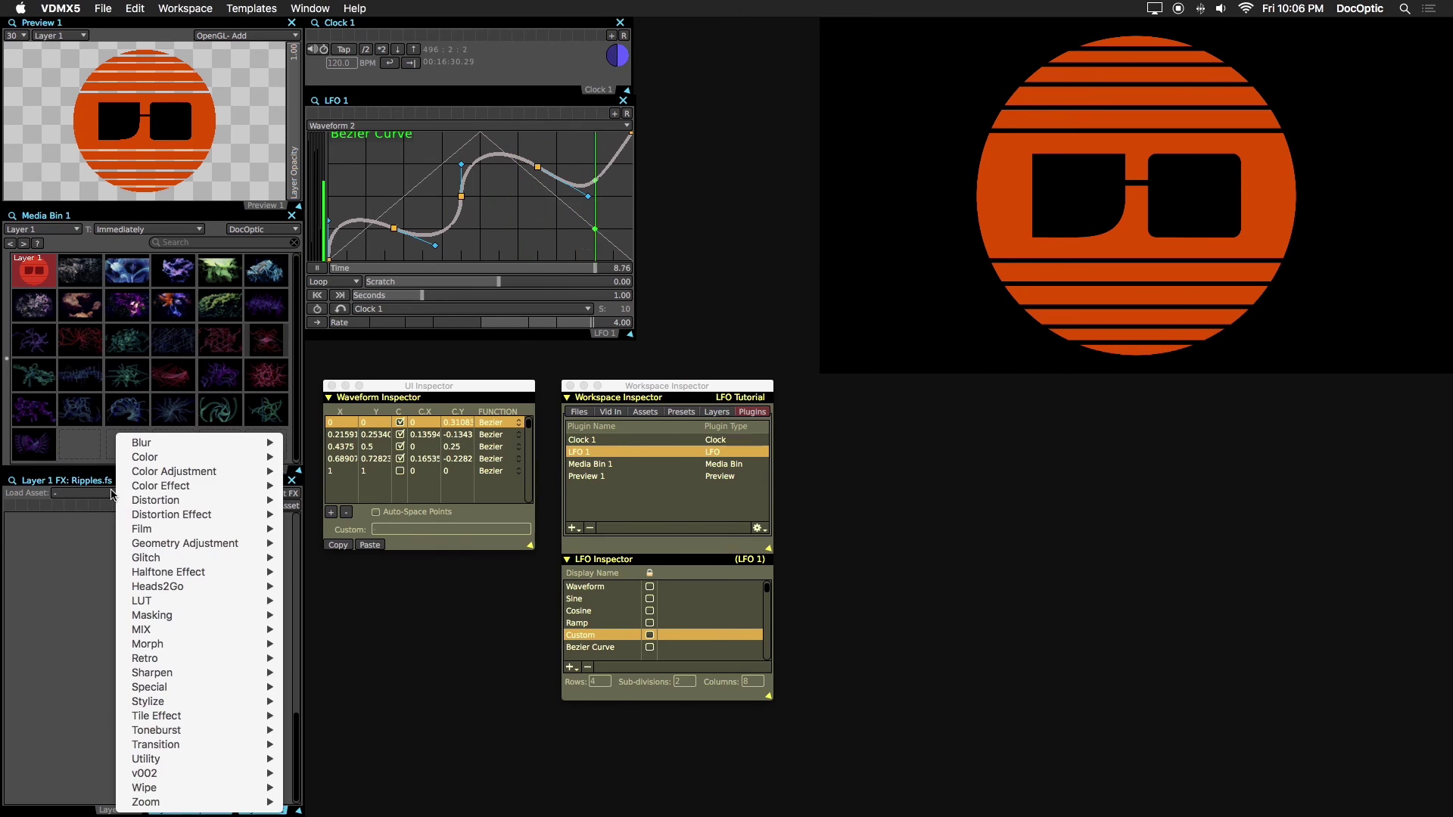
{"action": "mouse_move", "coordinate": [227, 543]}
{"action": "left_click", "coordinate": [376, 760]}
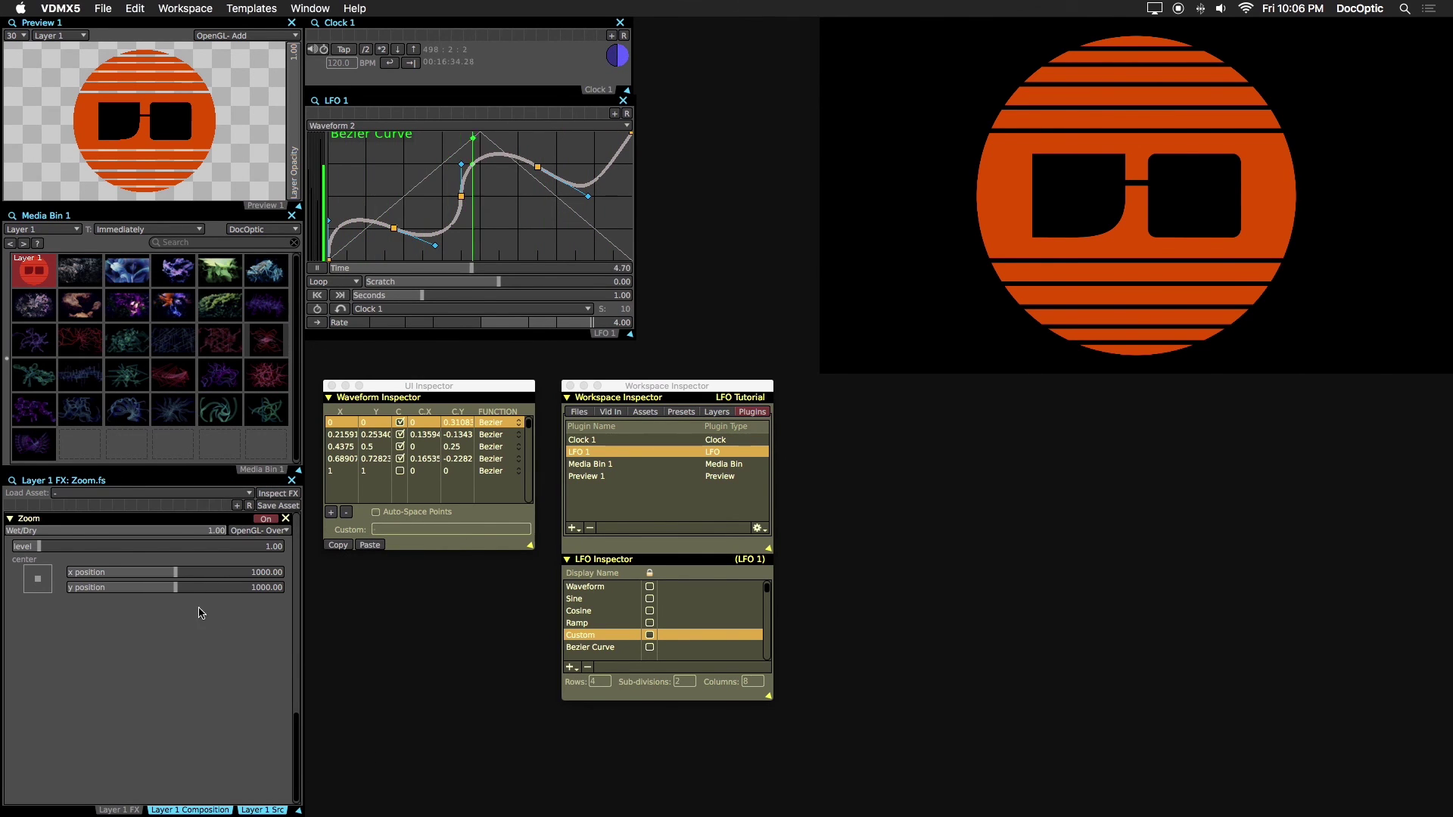
Limit the Zoom level slider's range to minimum 0.5 and maximum 1
{"action": "left_click", "coordinate": [79, 548]}
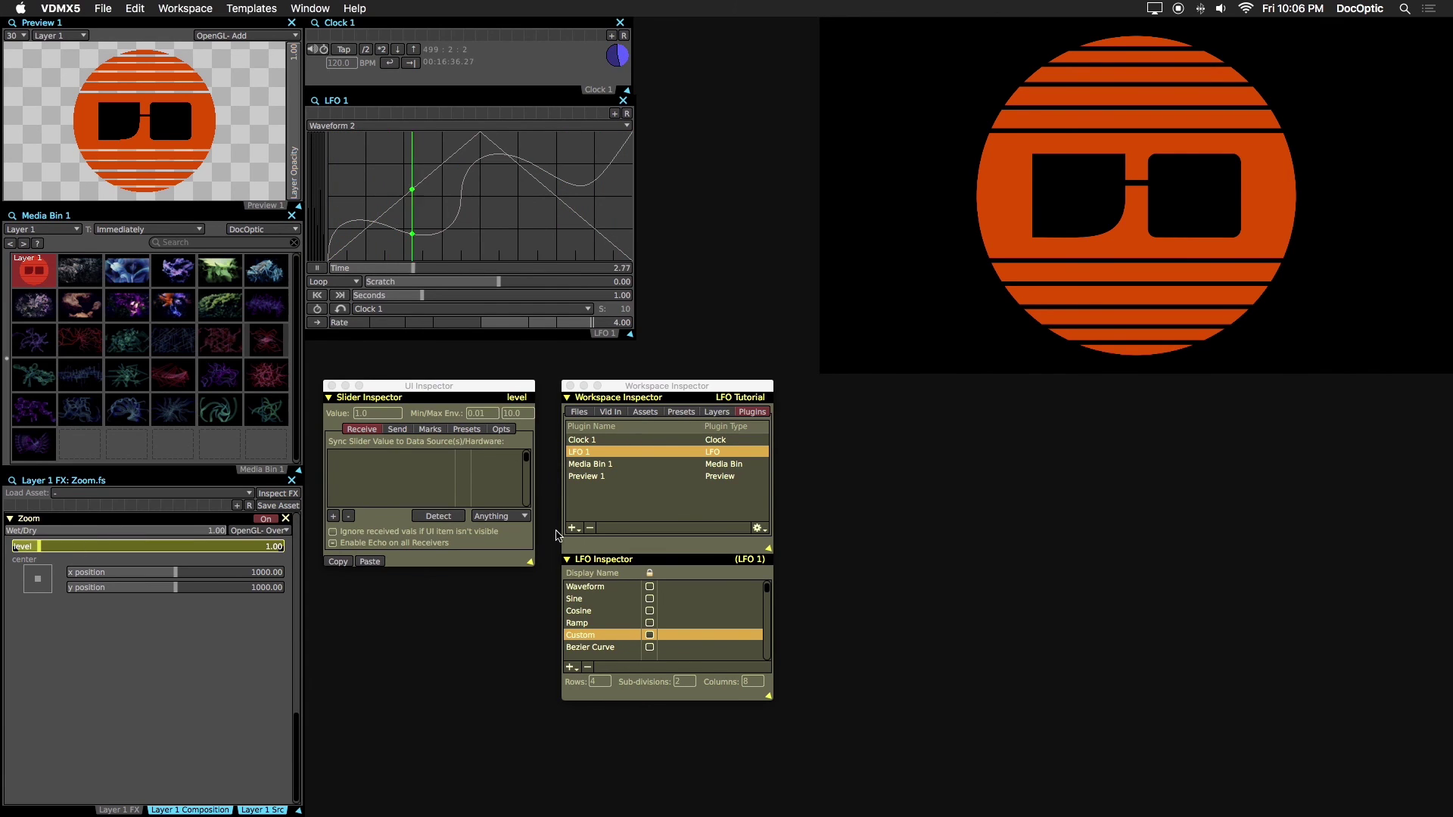
{"action": "left_click", "coordinate": [491, 413]}
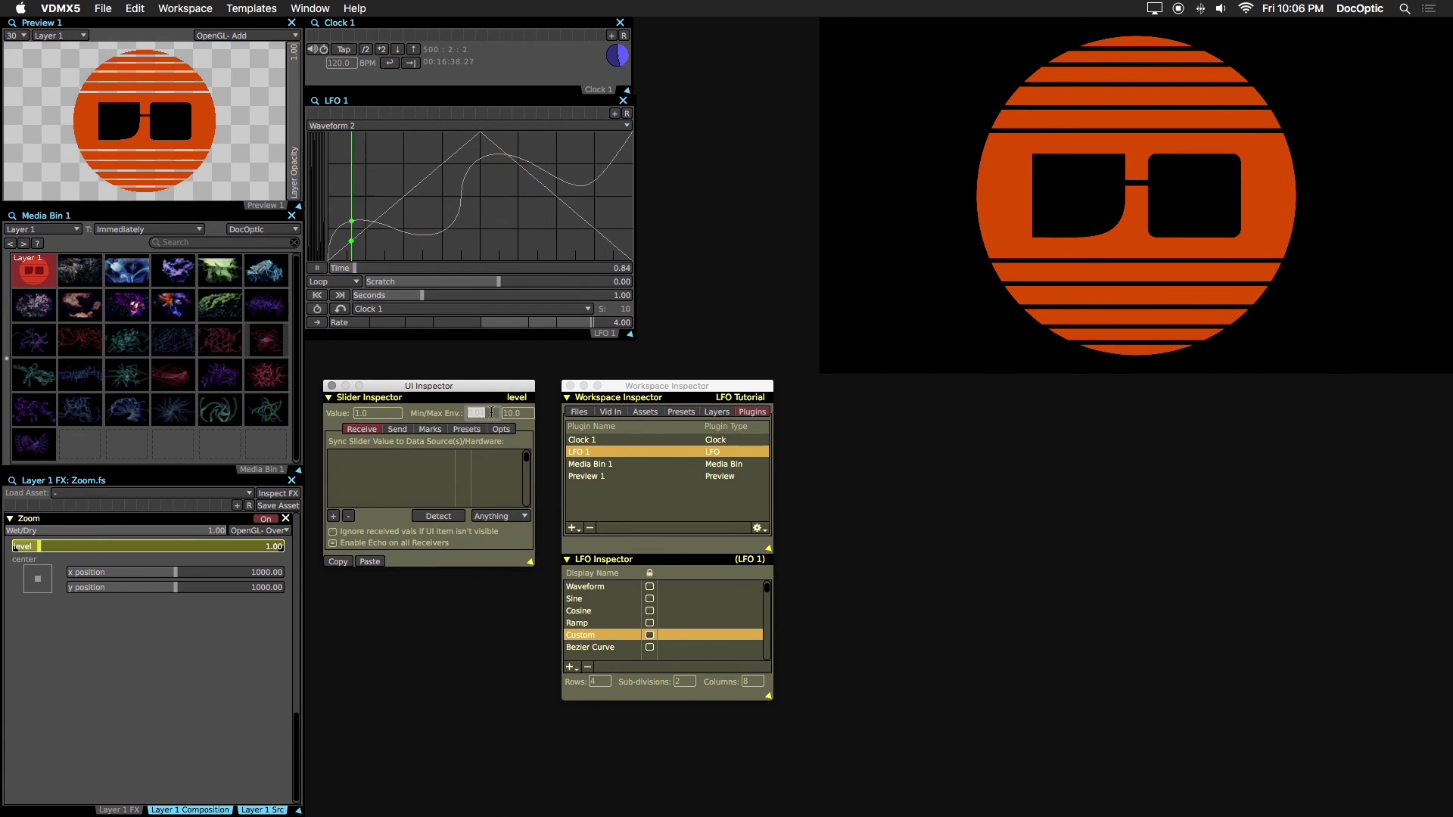
{"action": "type", "text": "0.5"}
{"action": "key", "text": "Tab"}
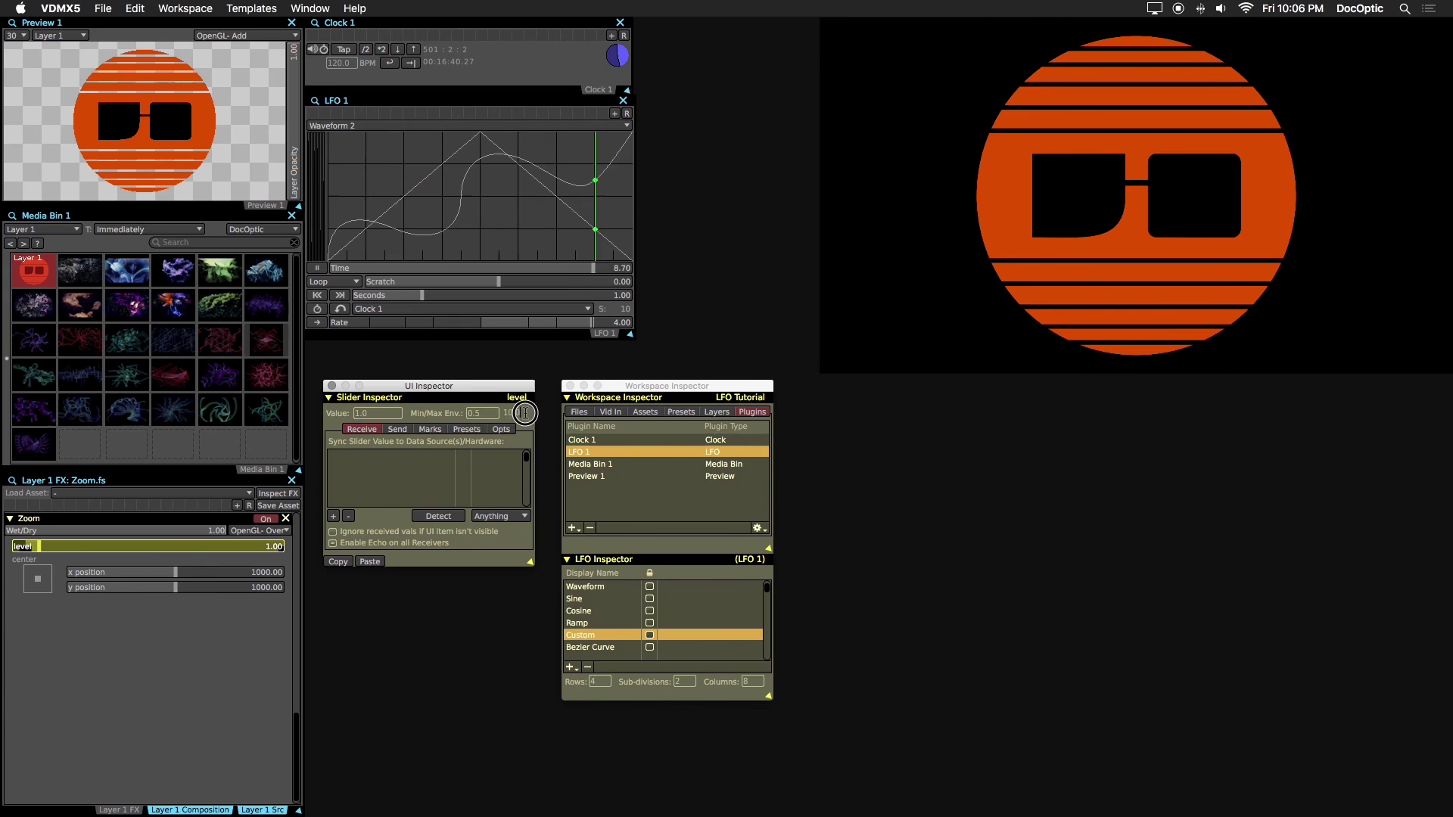
{"action": "type", "text": "1"}
{"action": "key", "text": "Return"}
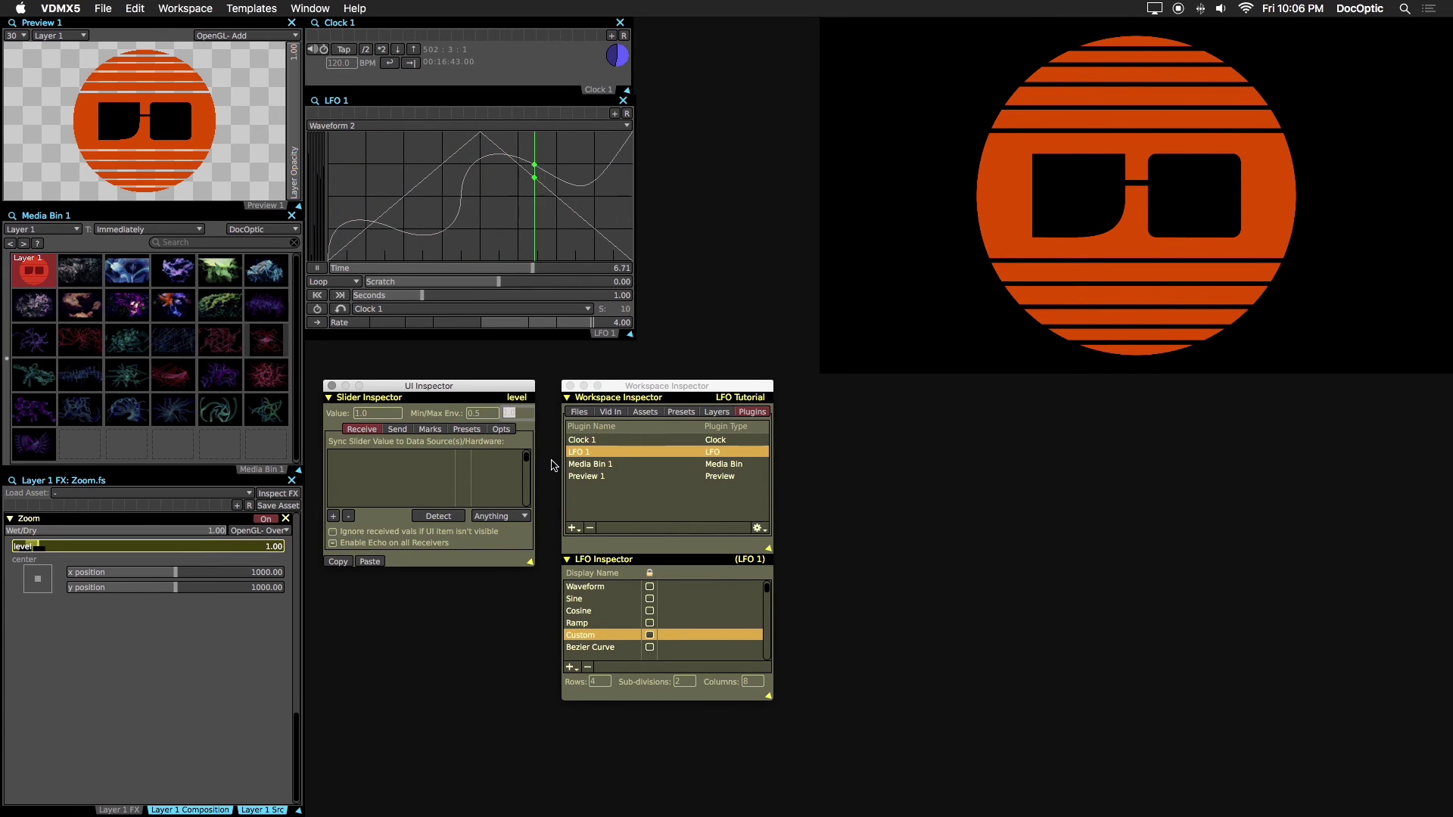
Link LFO 1's Cosine track to the Zoom level slider at rate 2.00, then close Zoom.fs
{"action": "left_click", "coordinate": [391, 125]}
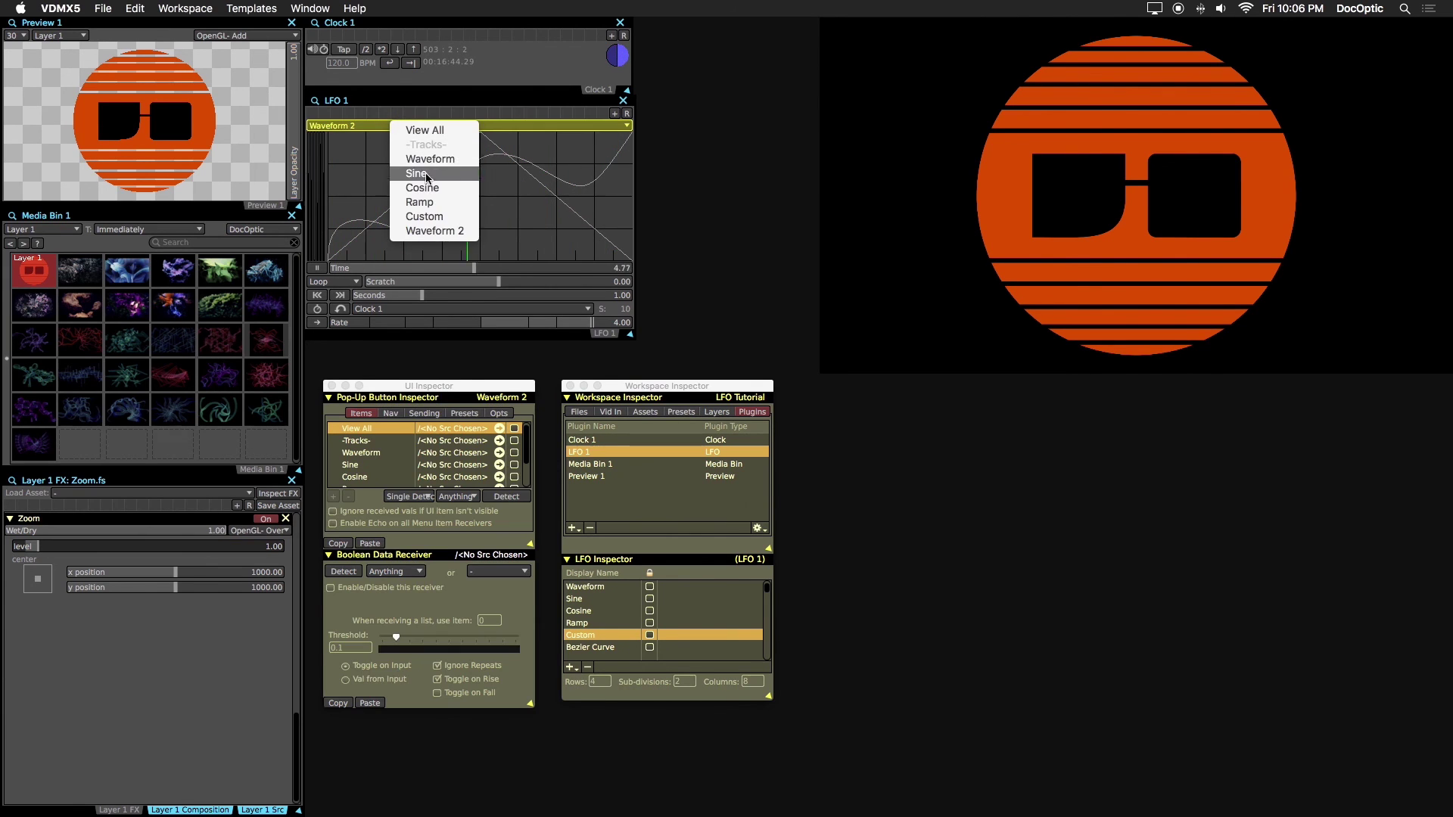
{"action": "left_click", "coordinate": [426, 187]}
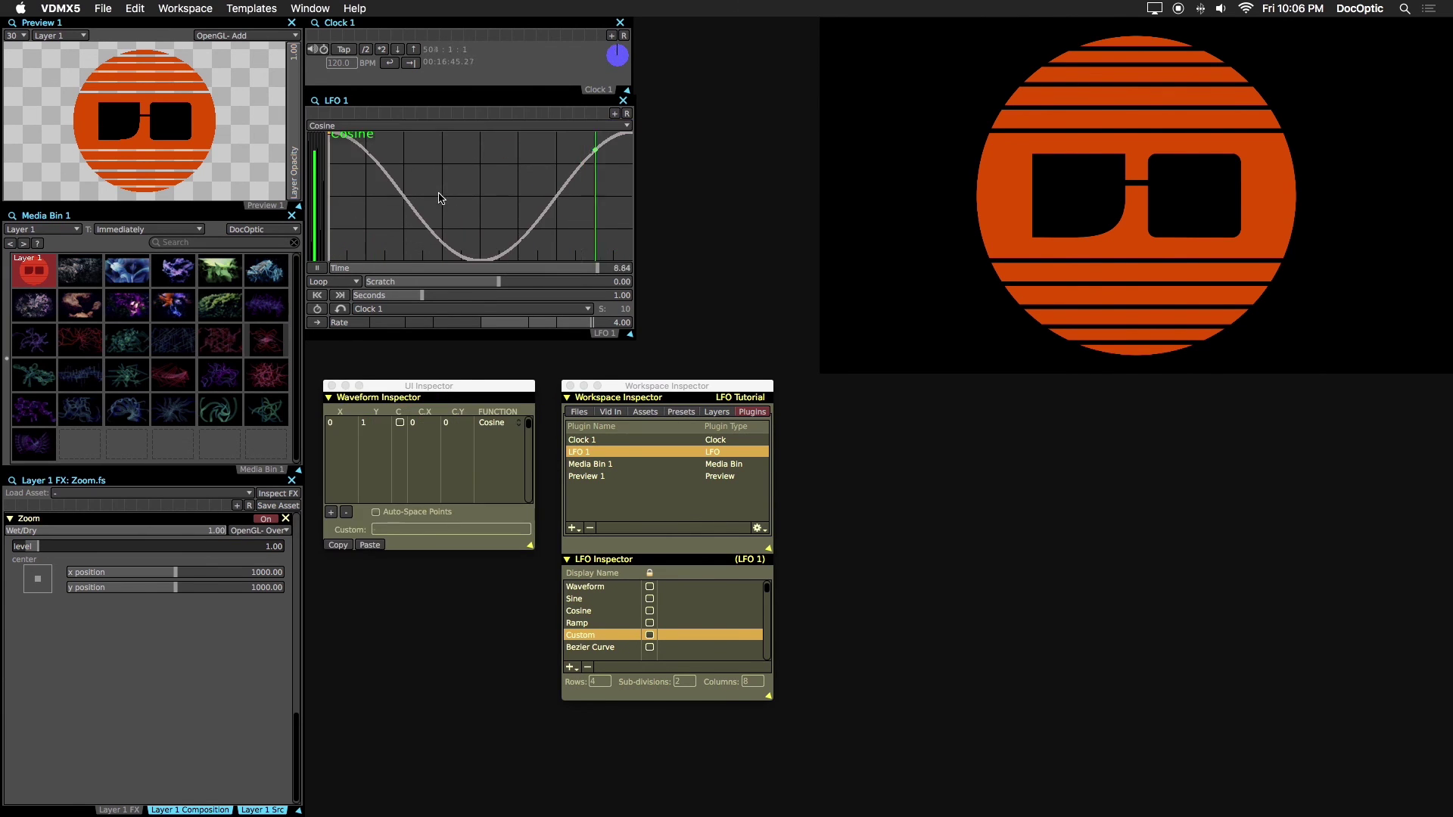
{"action": "left_click", "coordinate": [392, 188]}
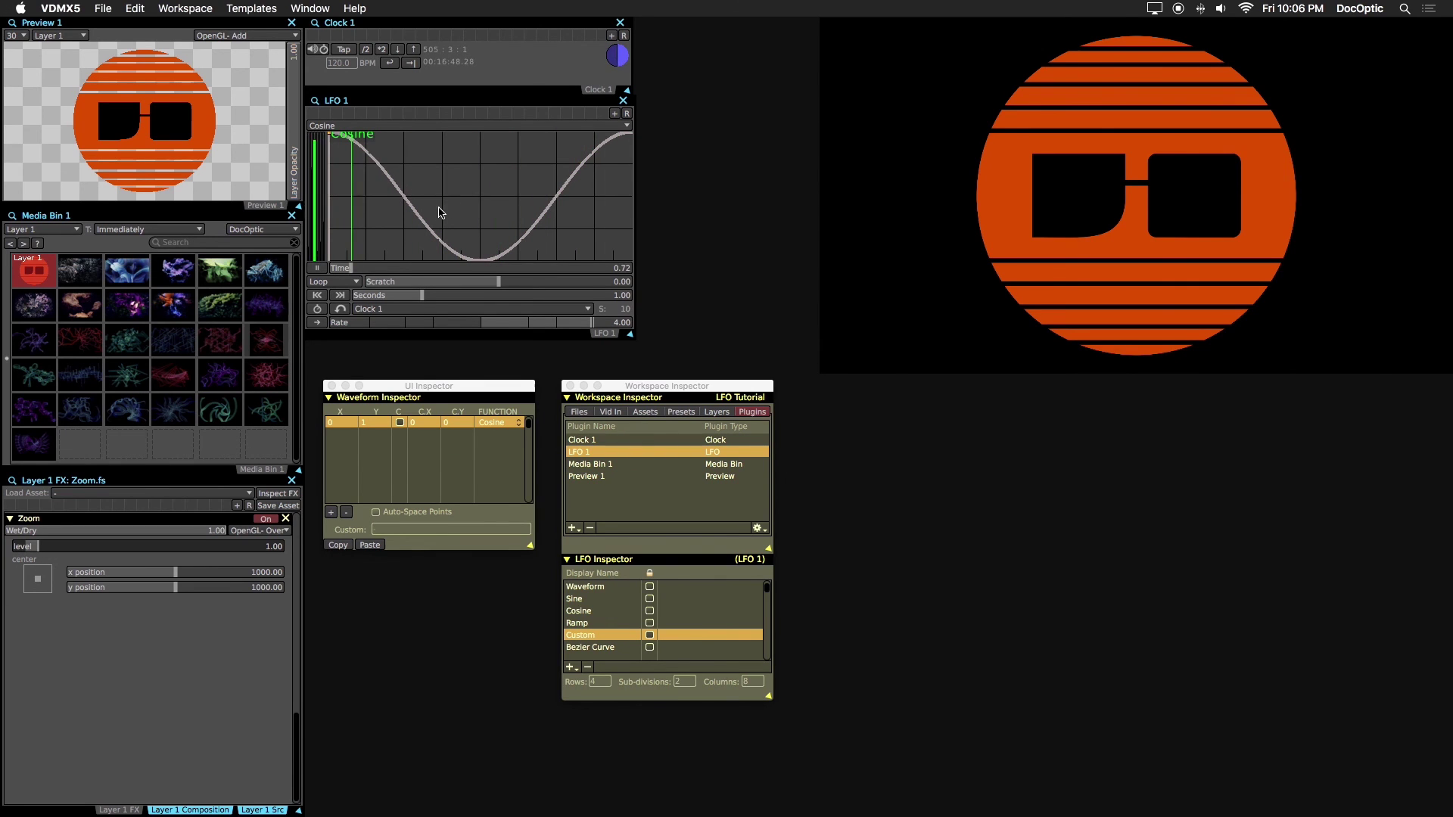
{"action": "left_click_drag", "start_coordinate": [426, 227], "coordinate": [52, 542]}
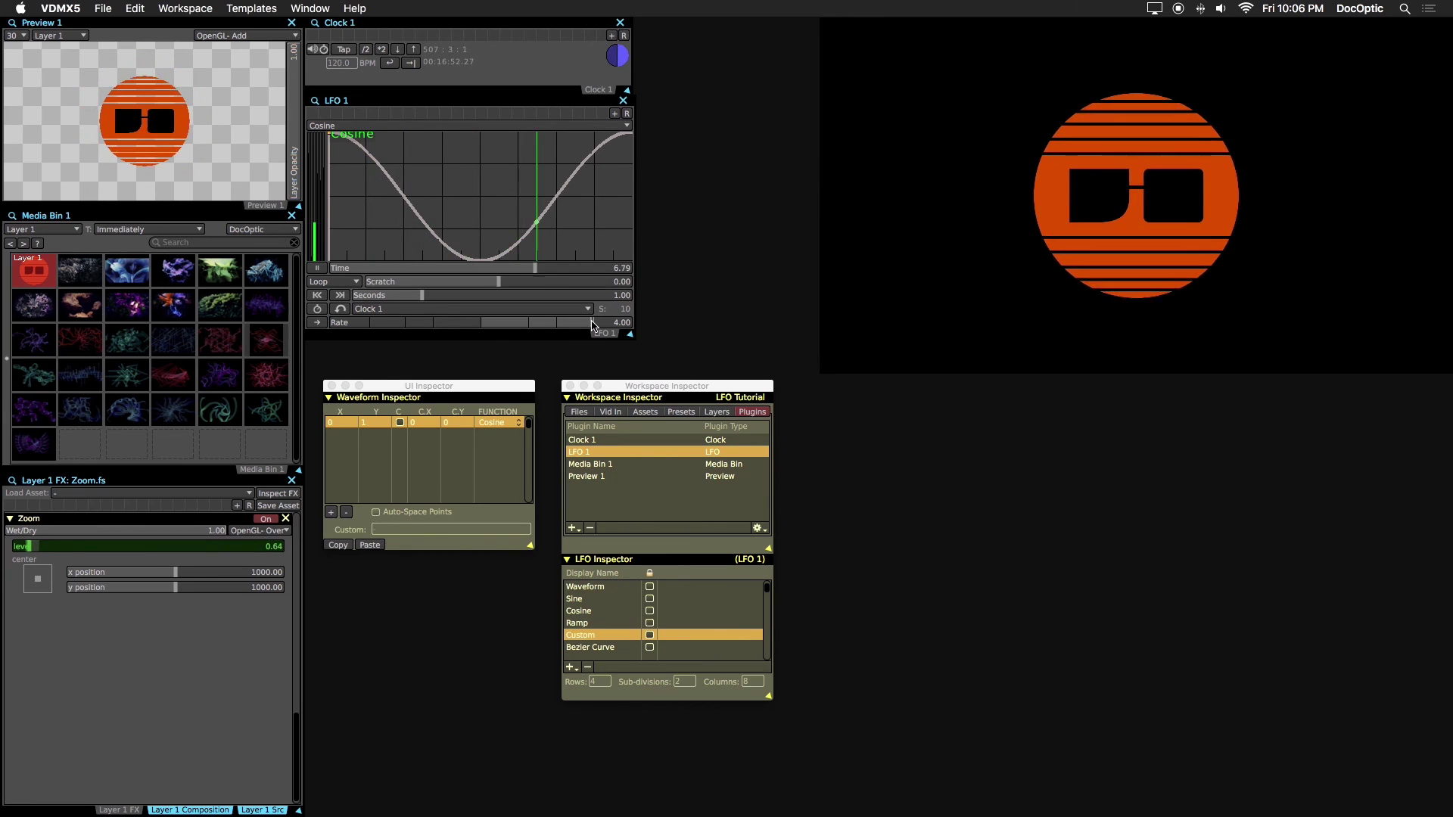
{"action": "left_click_drag", "start_coordinate": [584, 325], "coordinate": [558, 327]}
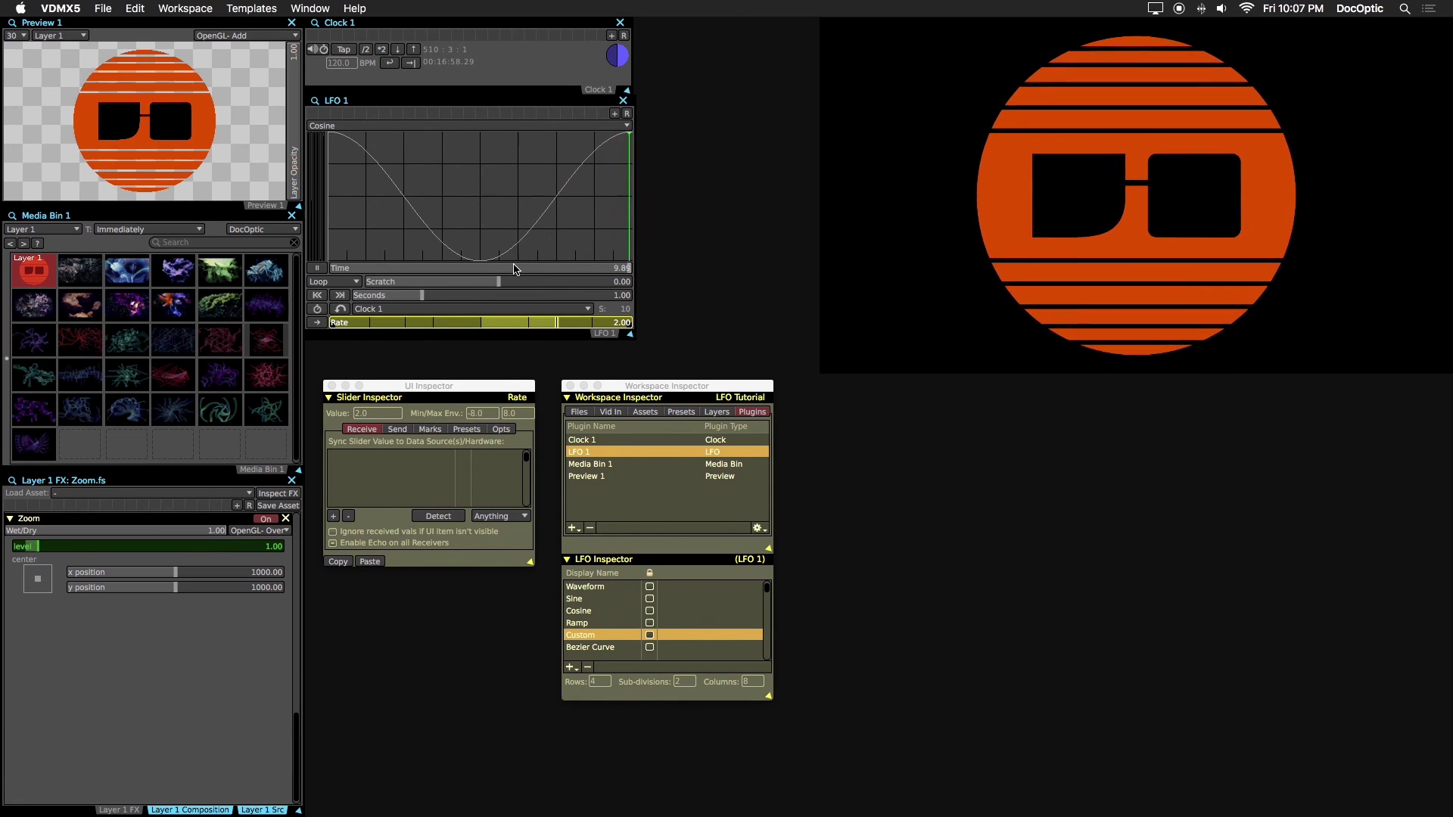
{"action": "left_click", "coordinate": [288, 520]}
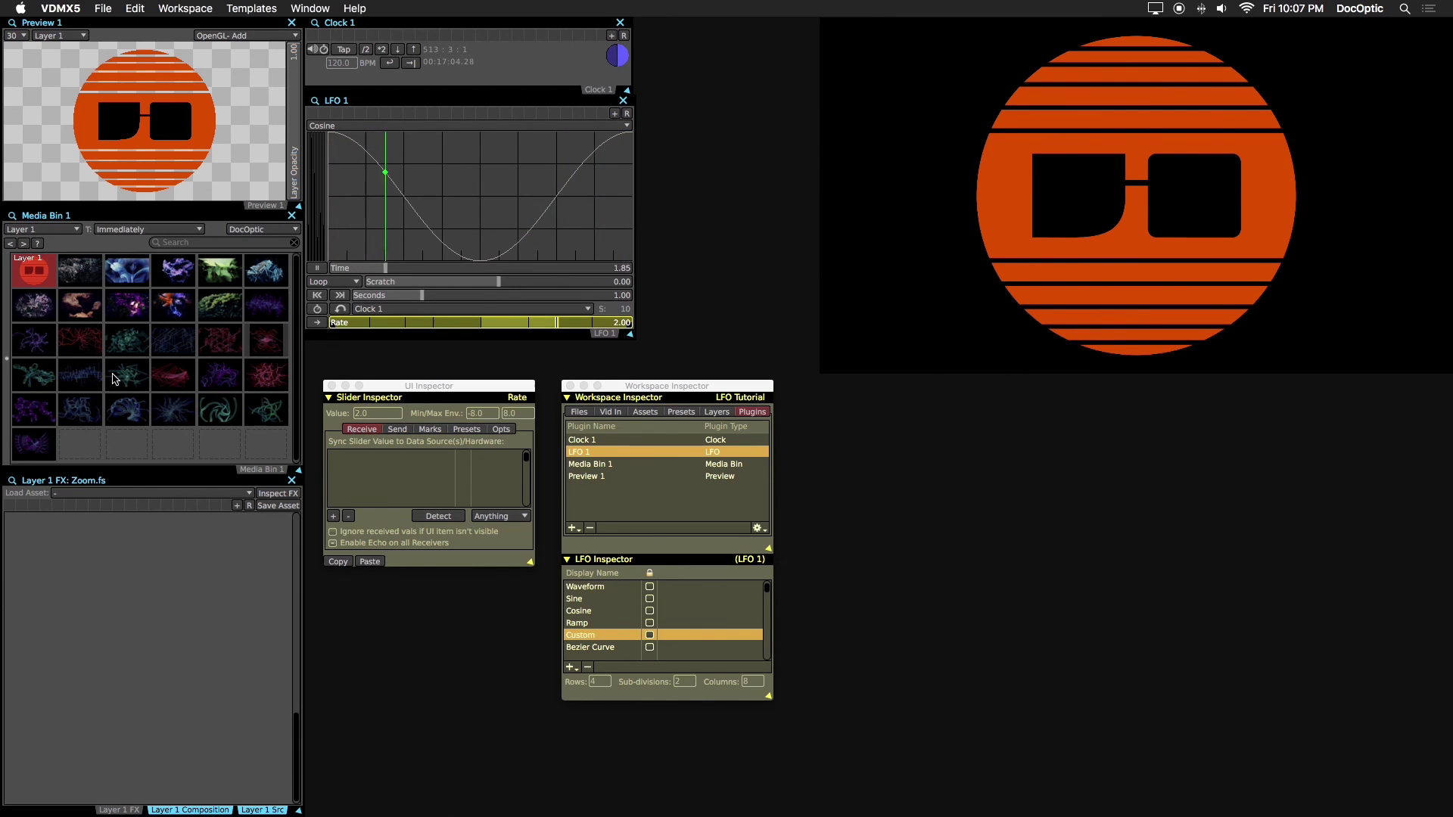
Load the teal tendril clip, add Stylize > Kaleidoscope.fs, and raise its slidex to 1.00
{"action": "left_click", "coordinate": [46, 378]}
{"action": "right_click", "coordinate": [98, 492]}
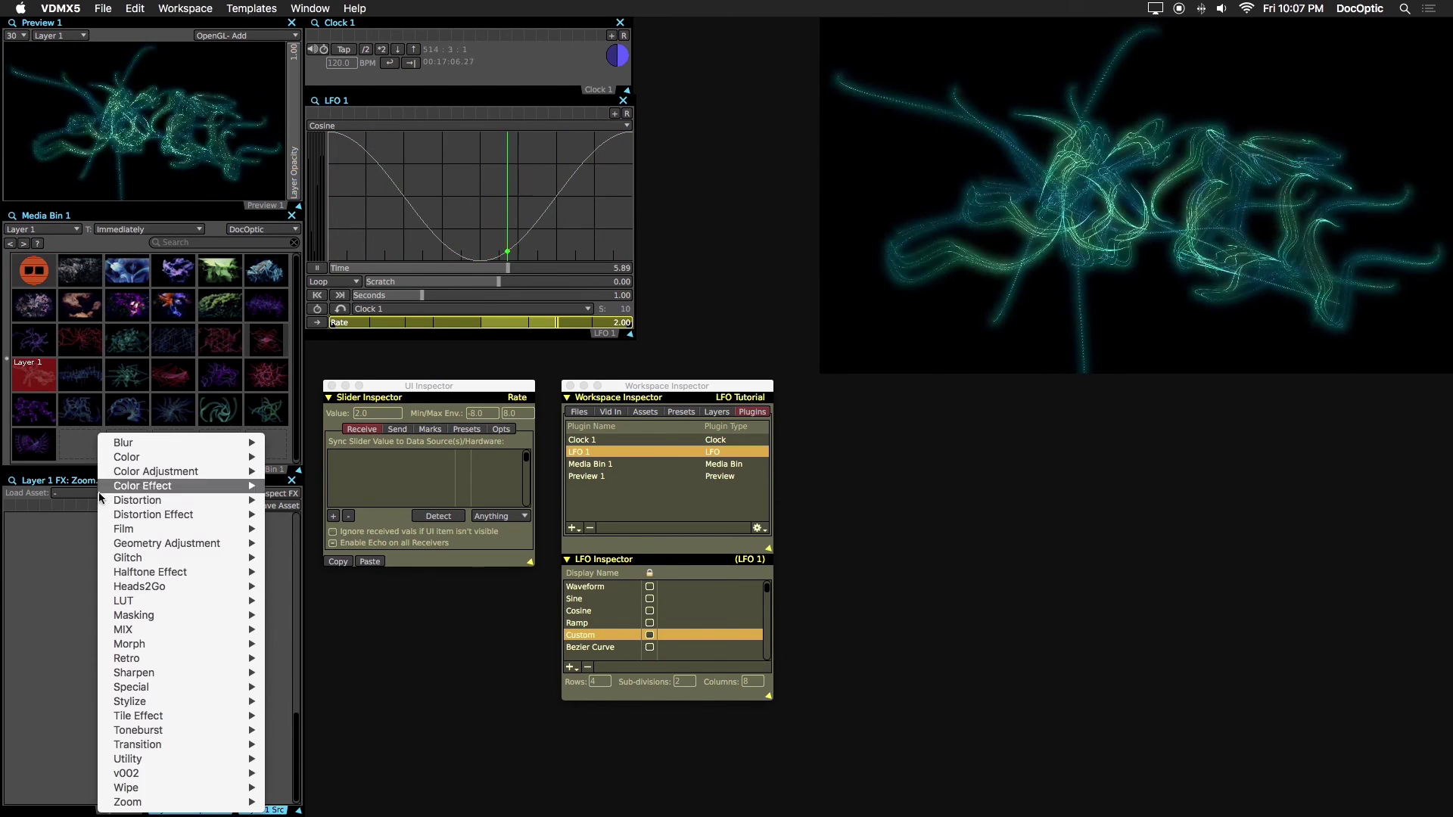
{"action": "mouse_move", "coordinate": [151, 702]}
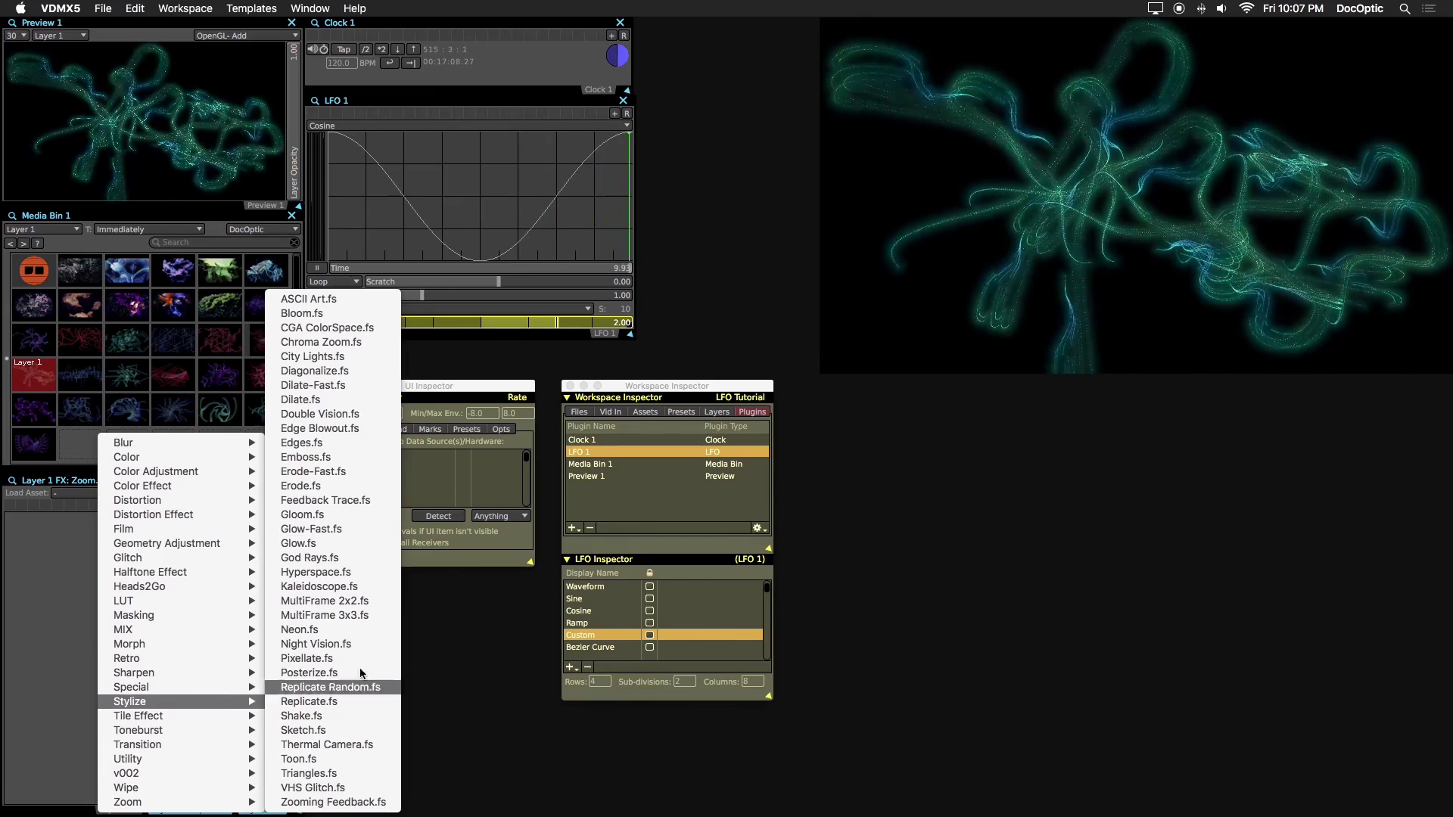
{"action": "left_click", "coordinate": [327, 587]}
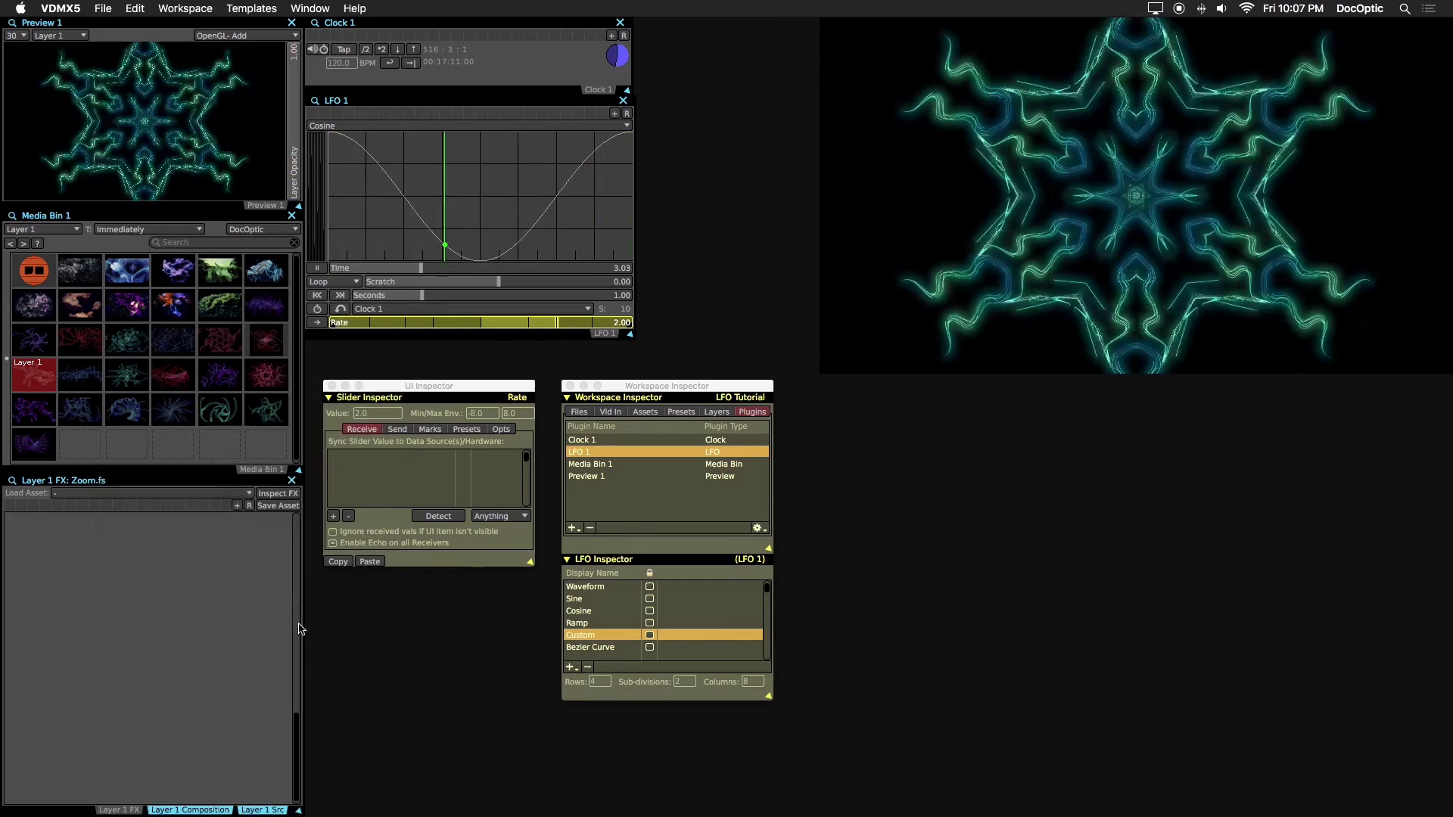
{"action": "left_click_drag", "start_coordinate": [44, 578], "coordinate": [359, 580]}
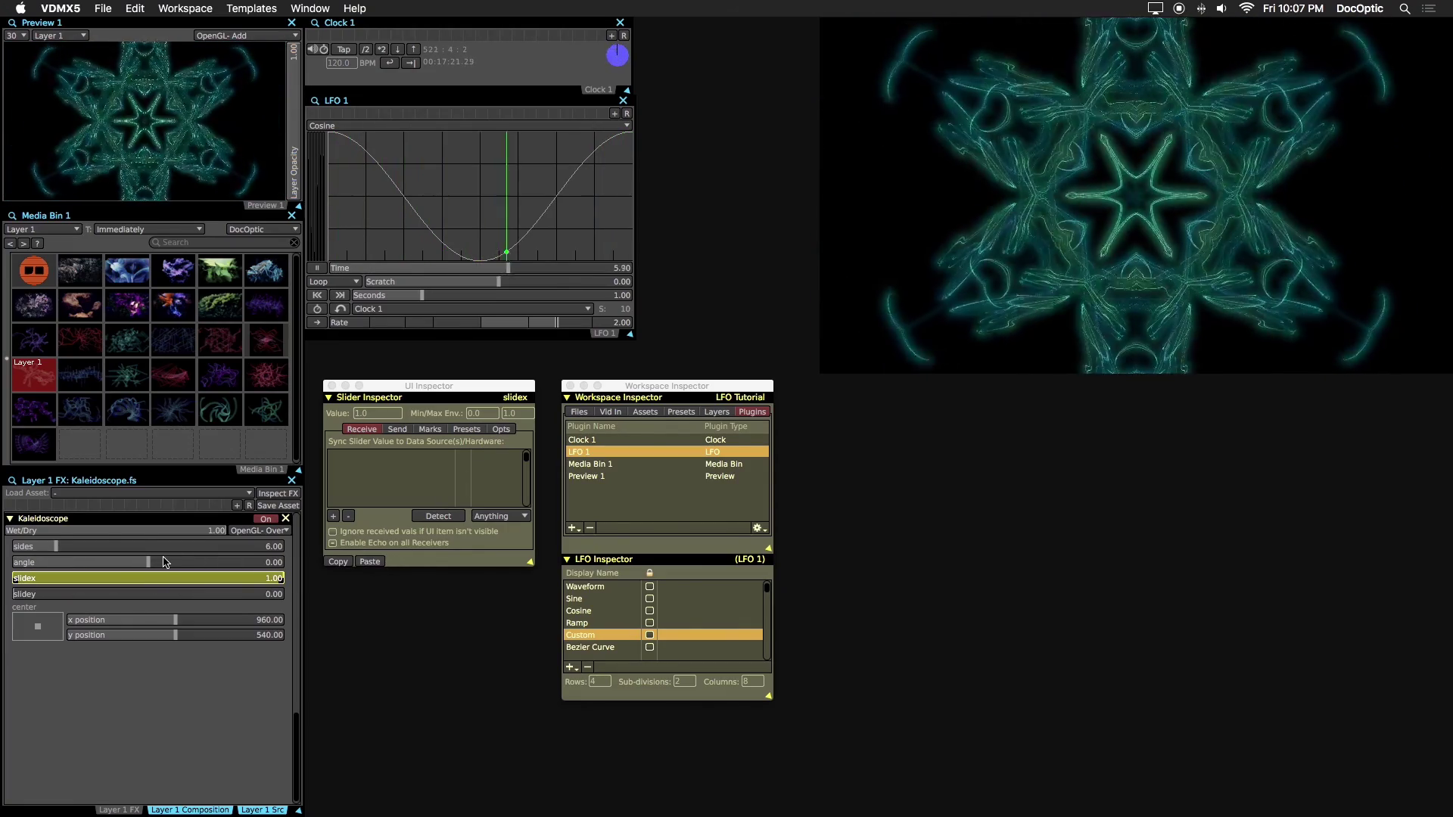
Switch LFO 1 to its Ramp waveform and link it to the Kaleidoscope slidex slider
{"action": "right_click", "coordinate": [415, 127]}
{"action": "left_click", "coordinate": [448, 201]}
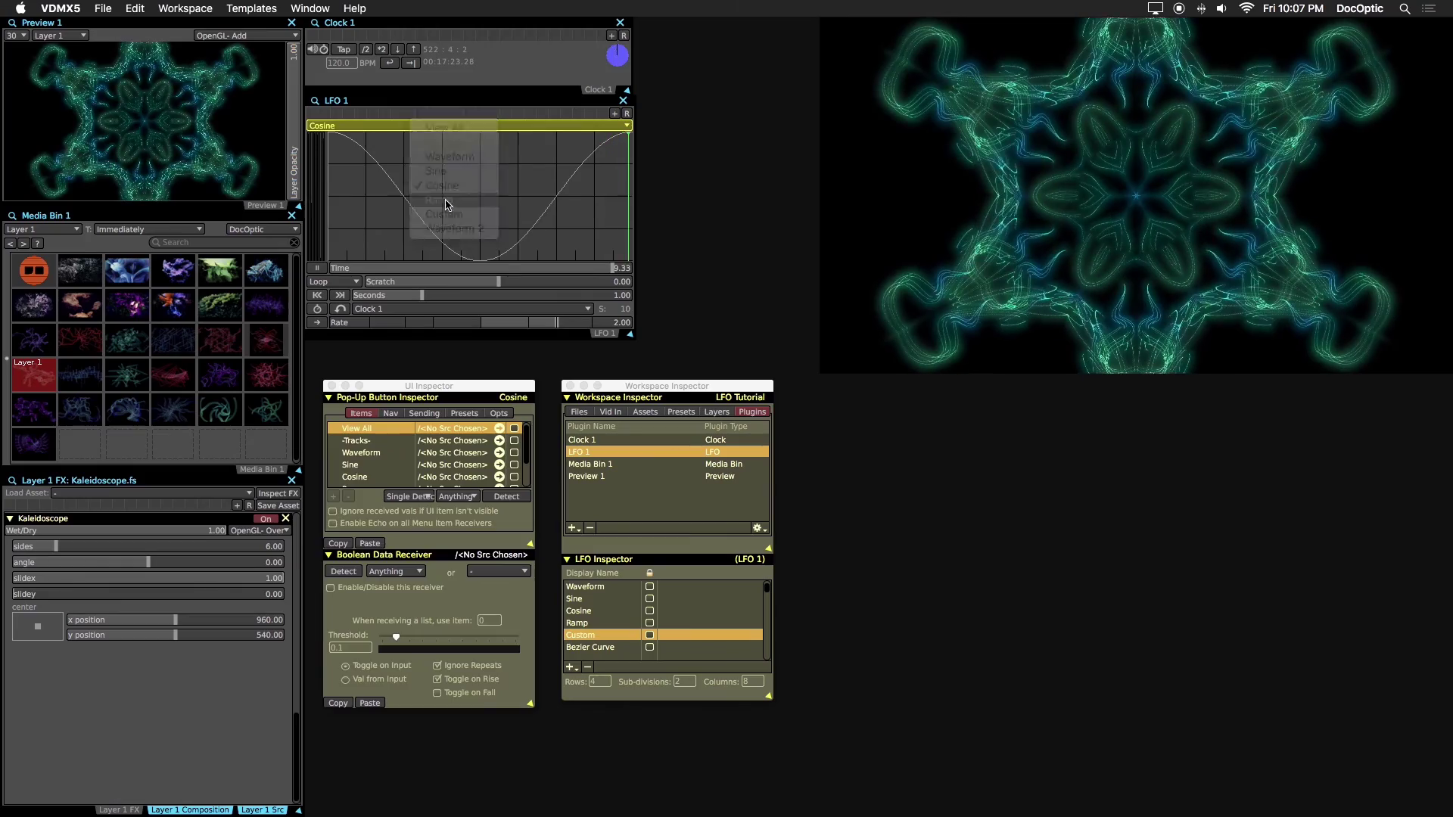
{"action": "left_click_drag", "start_coordinate": [457, 212], "coordinate": [74, 579]}
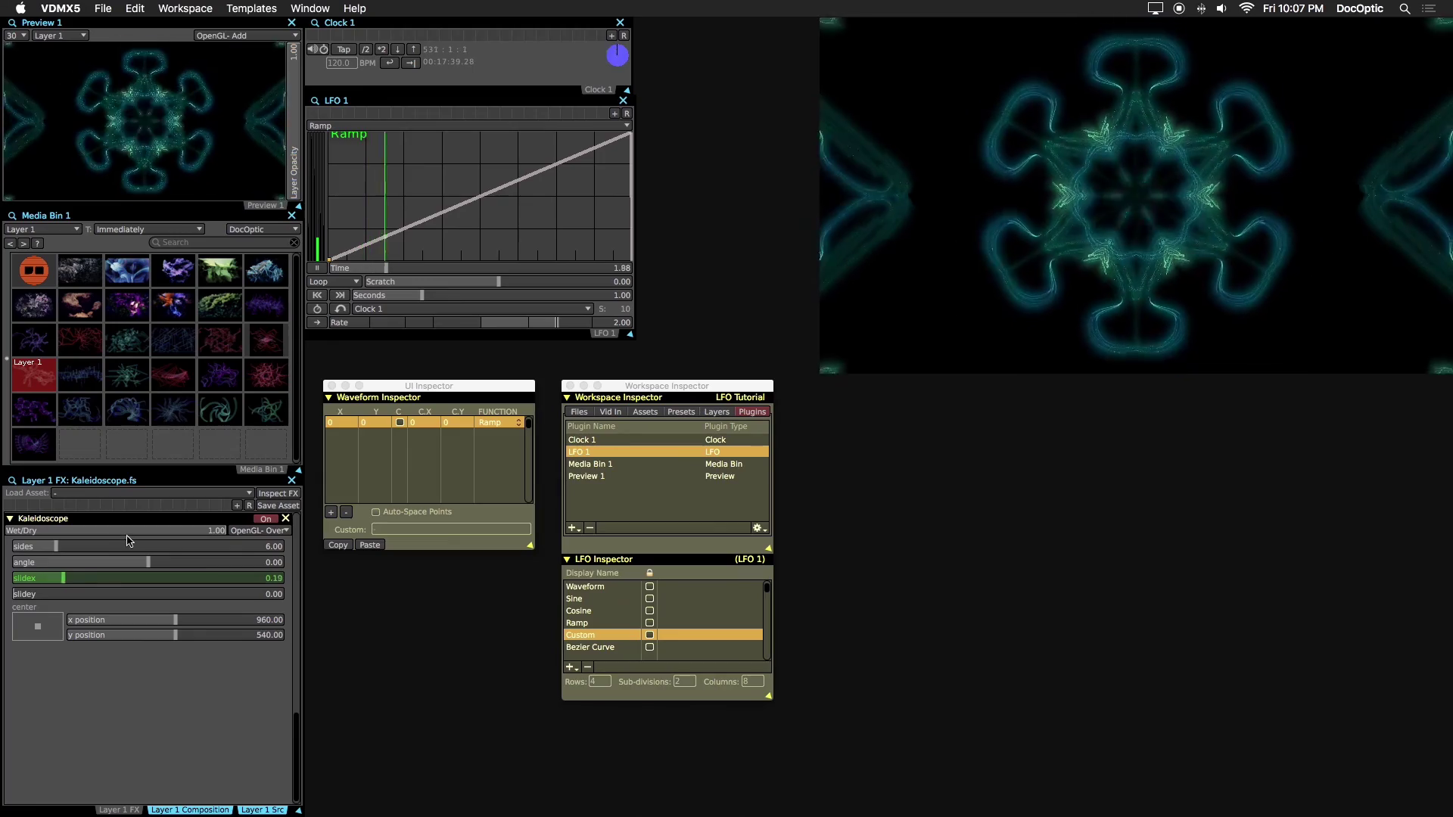
Replace Kaleidoscope with the purple clip and add the Glitch > Slit Scan.fs effect
{"action": "left_click", "coordinate": [286, 519]}
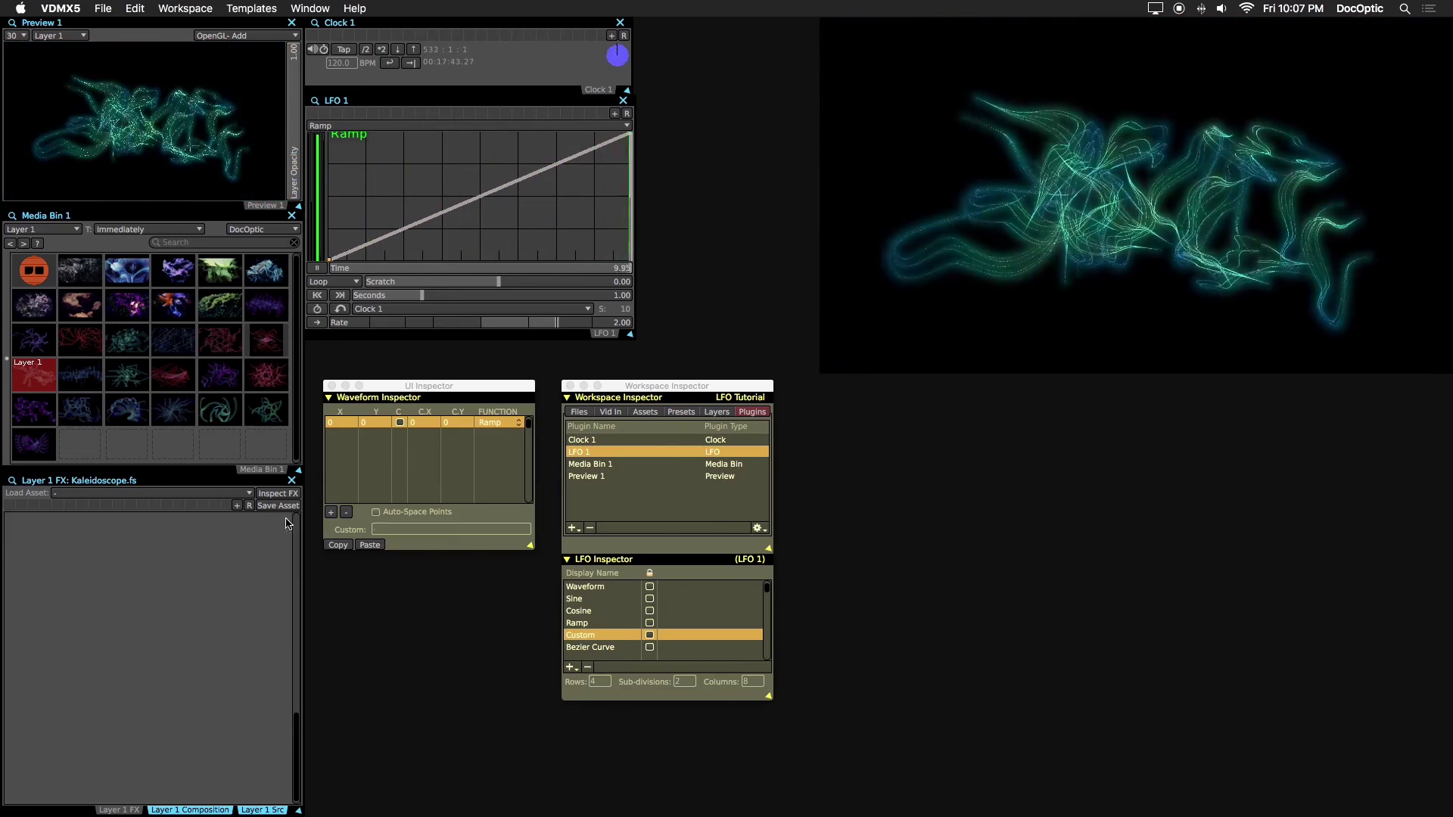
{"action": "left_click", "coordinate": [34, 409]}
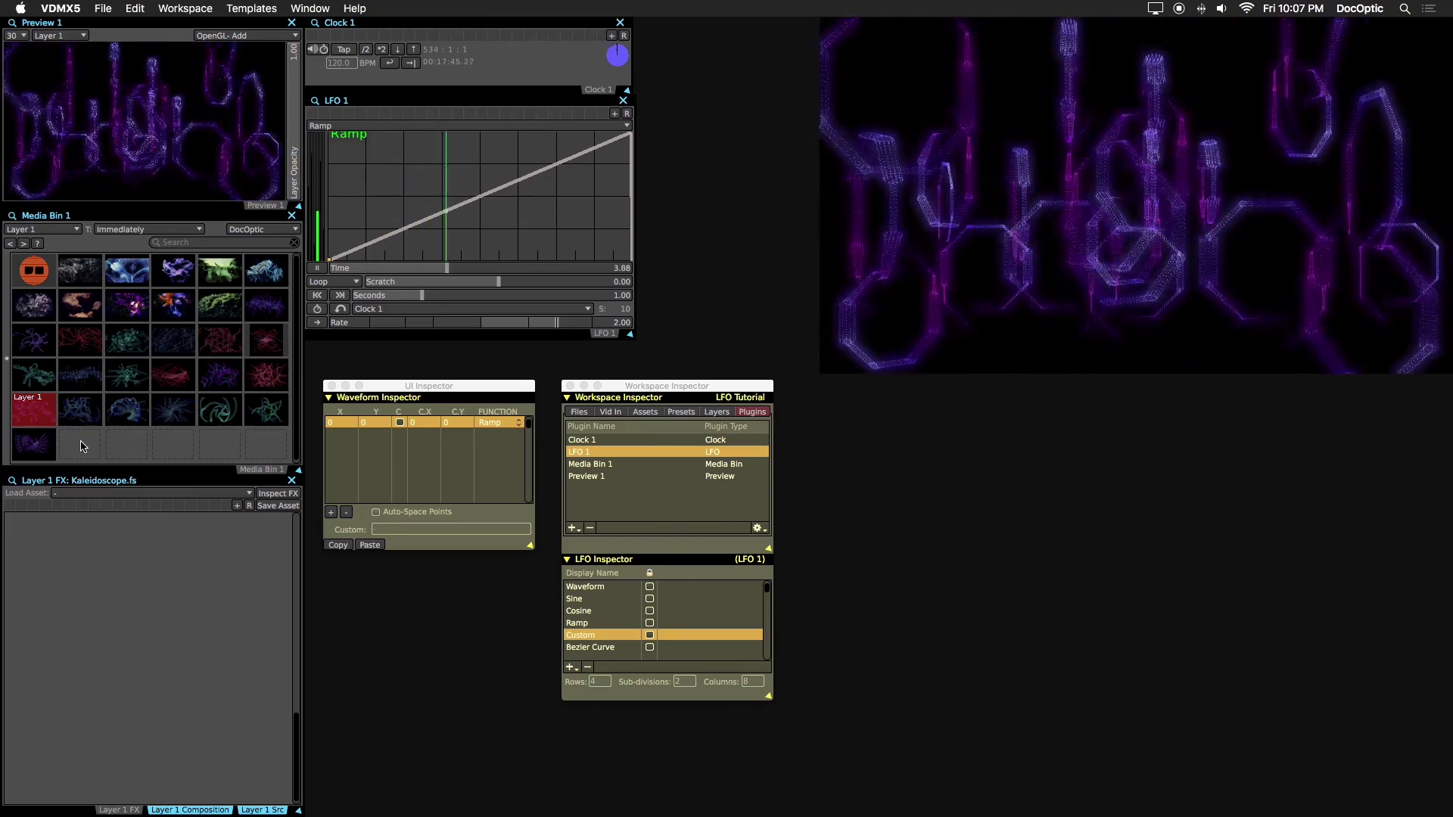
{"action": "left_click", "coordinate": [132, 496]}
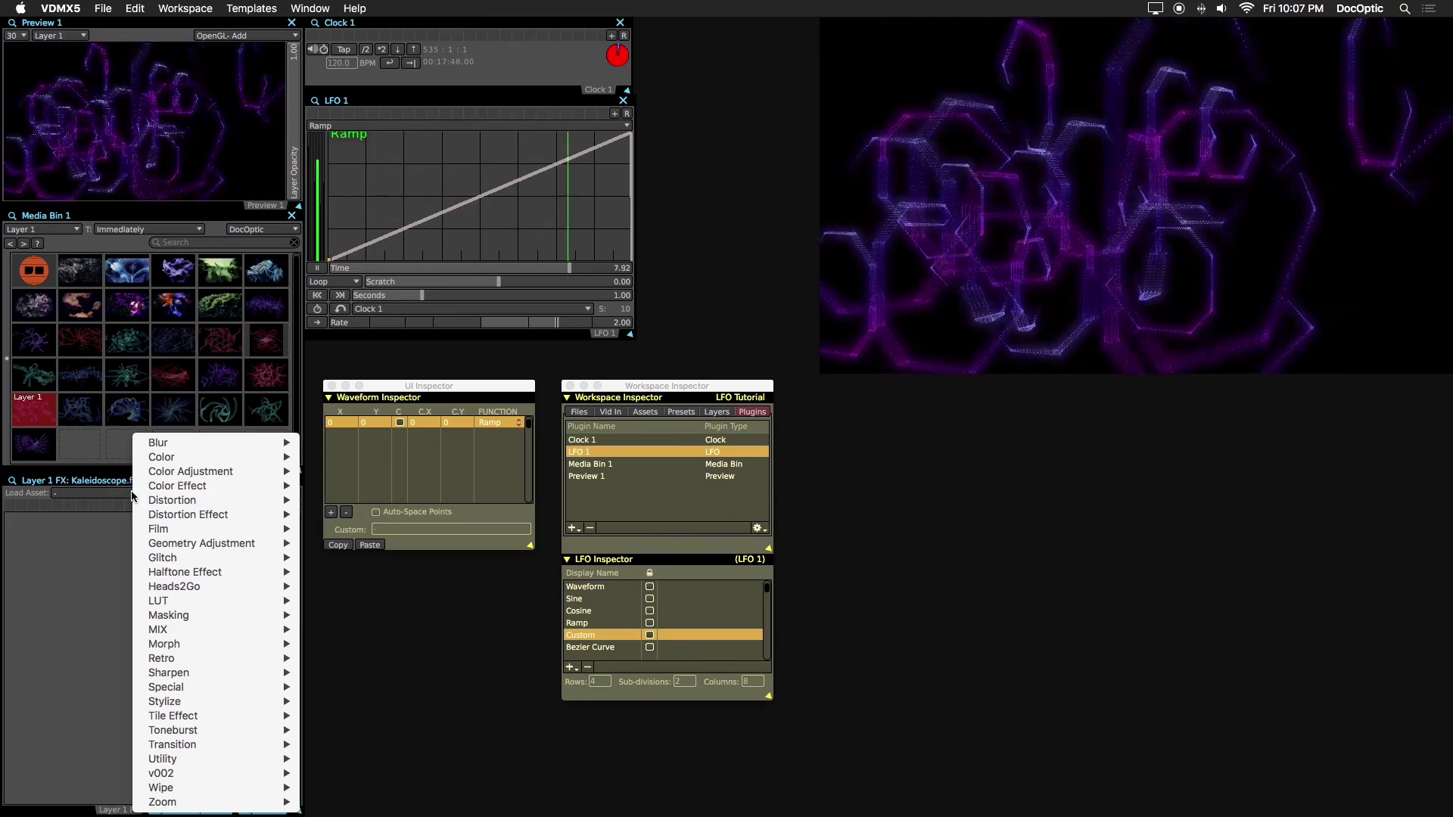
{"action": "mouse_move", "coordinate": [227, 557]}
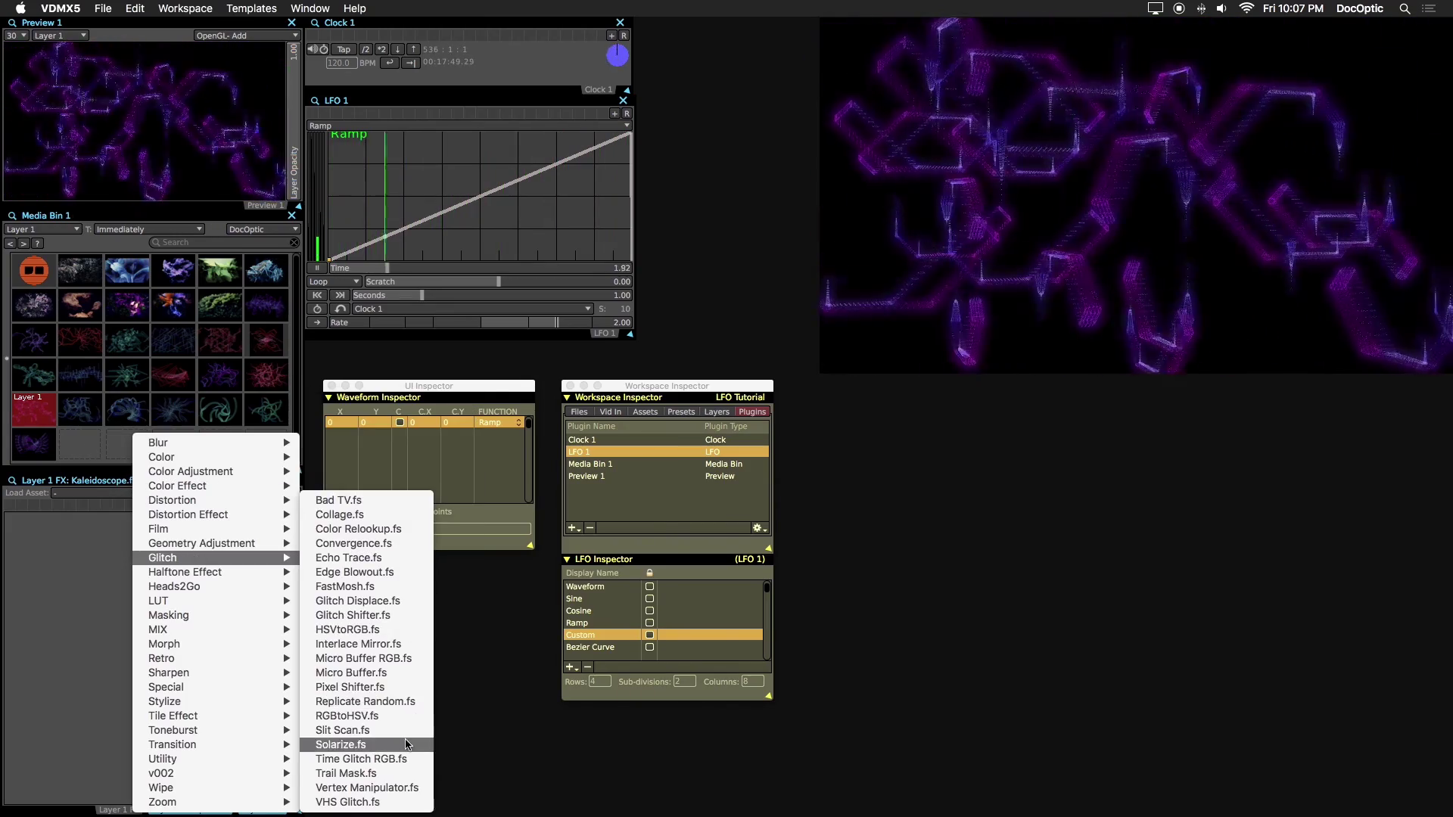
{"action": "left_click", "coordinate": [343, 730]}
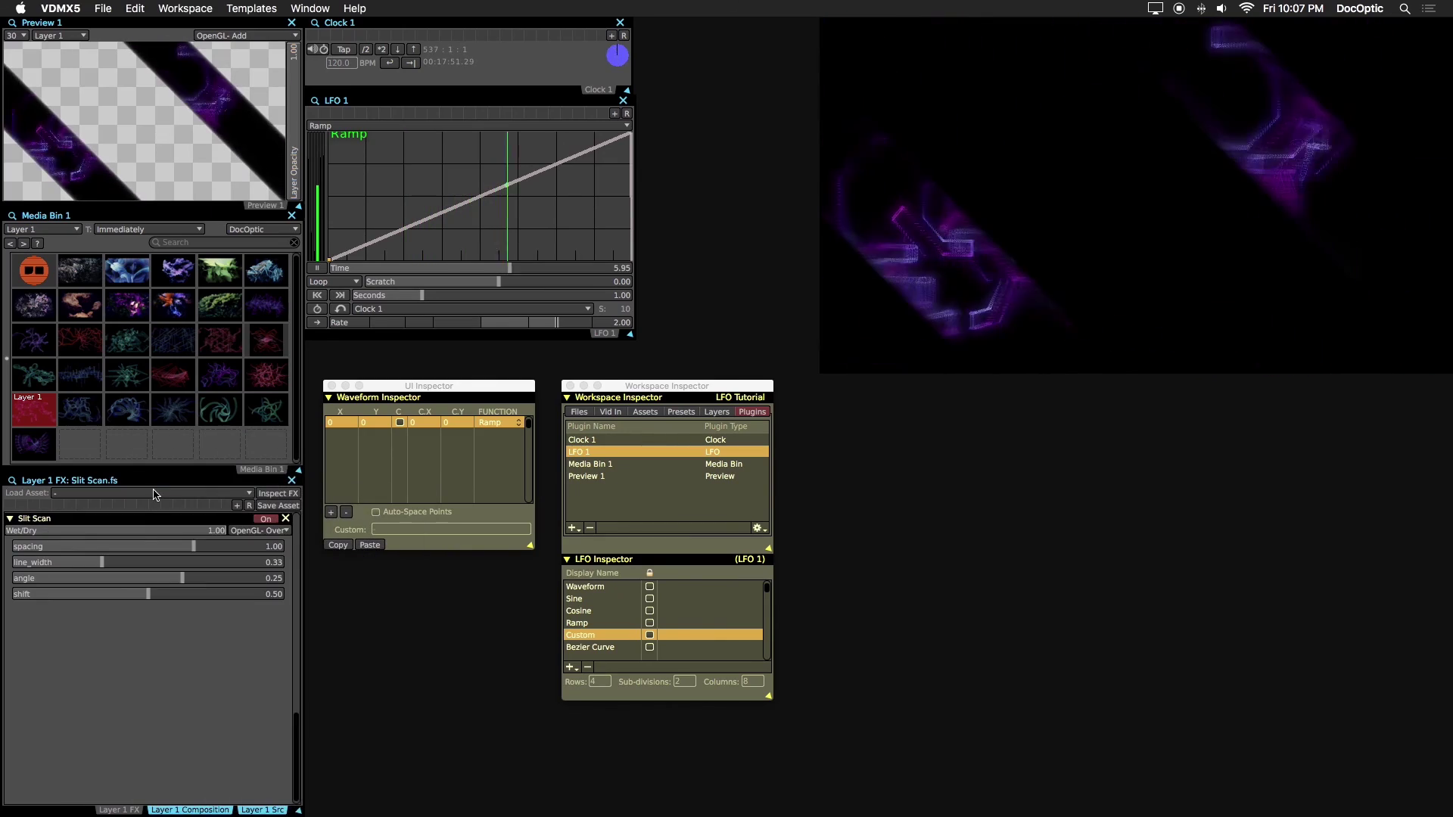
Add Stylize > Erode.fs after Slit Scan on Layer 1
{"action": "left_click", "coordinate": [162, 492]}
{"action": "mouse_move", "coordinate": [239, 702]}
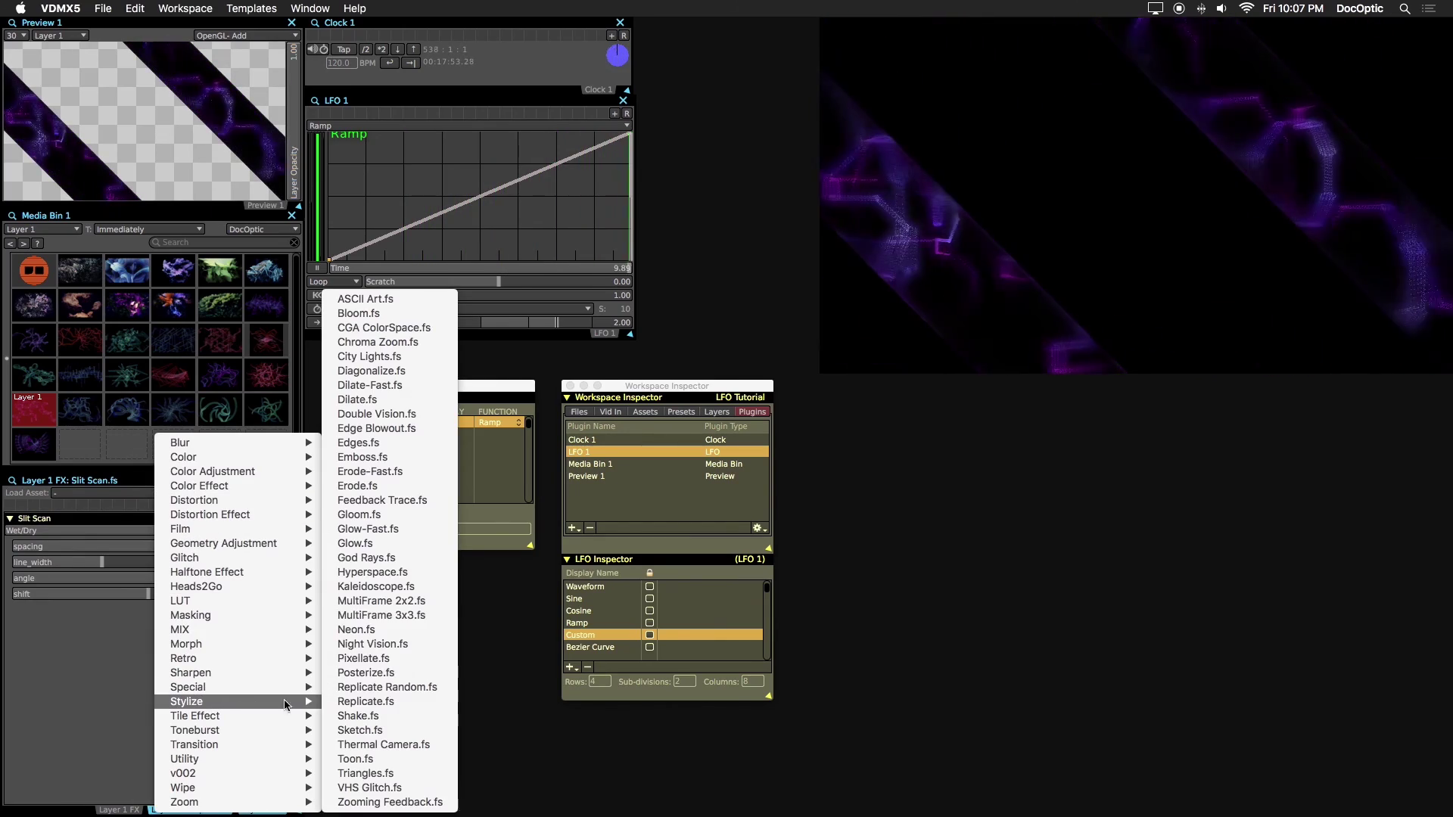
{"action": "left_click", "coordinate": [397, 486]}
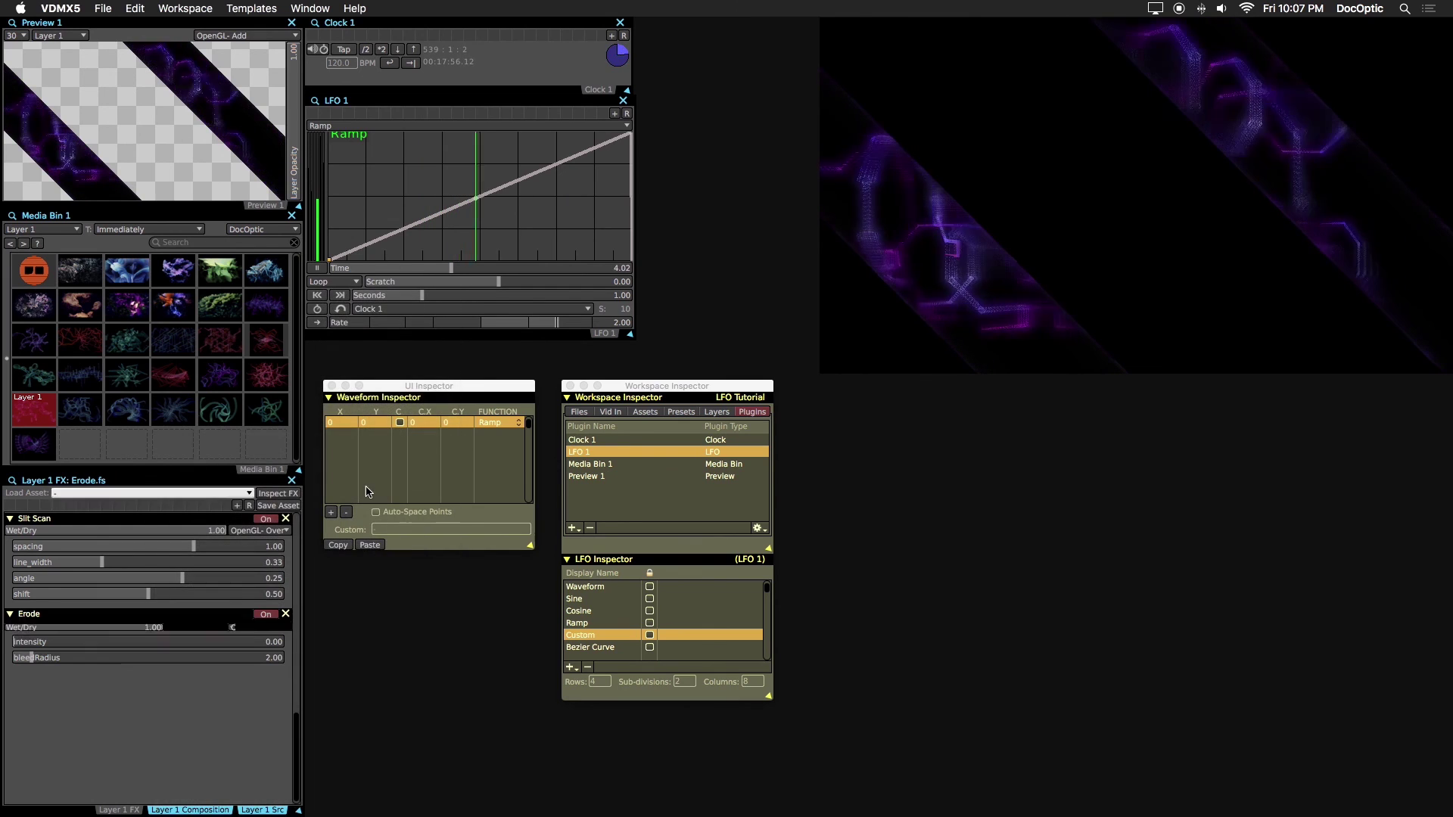
Add a Random wave (Waveform 2) to LFO 1 and set Slit Scan line_width 0.15, angle 1.00
{"action": "right_click", "coordinate": [415, 161]}
{"action": "mouse_move", "coordinate": [485, 164]}
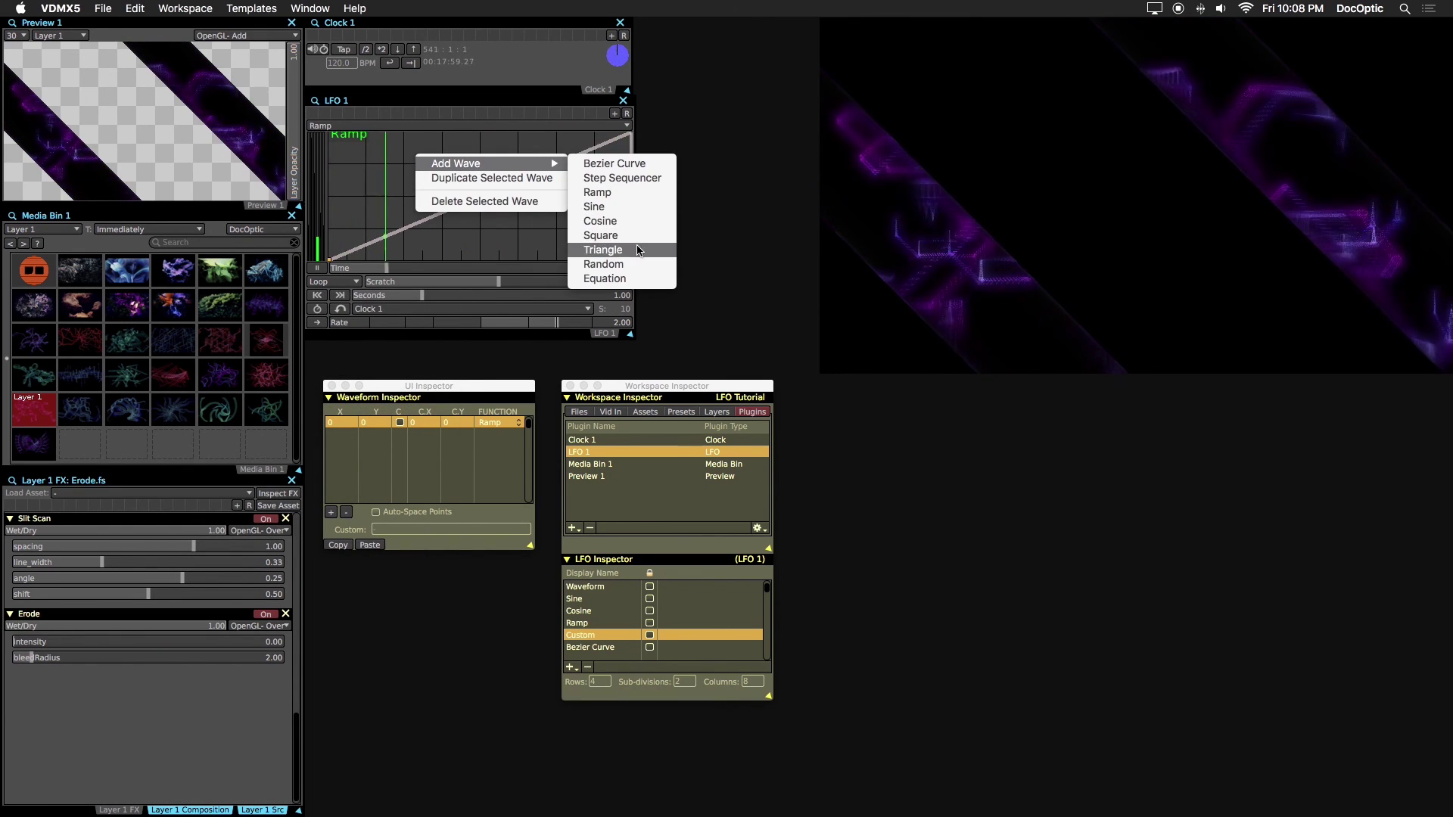
{"action": "left_click", "coordinate": [629, 266]}
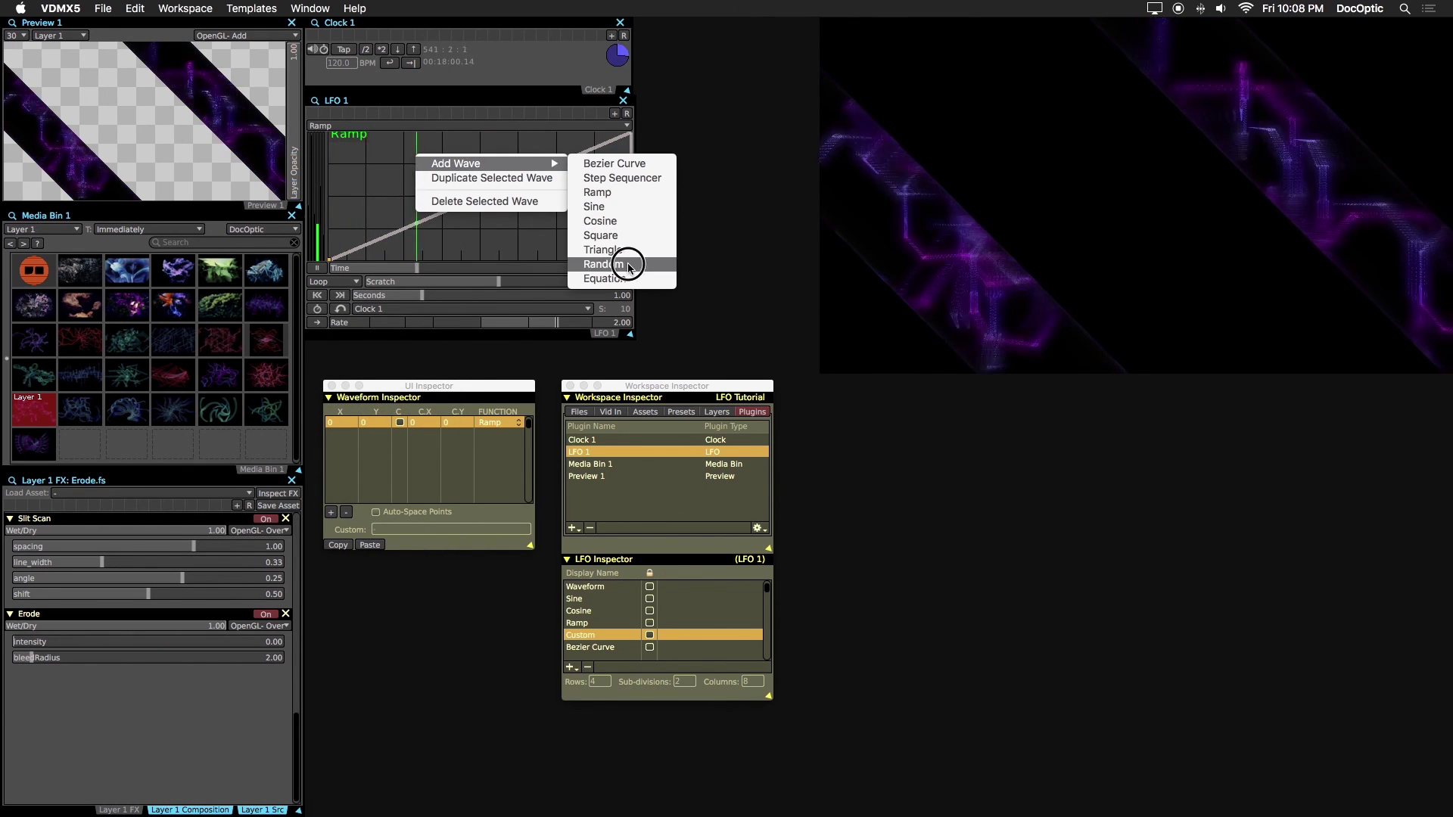
{"action": "left_click", "coordinate": [412, 126]}
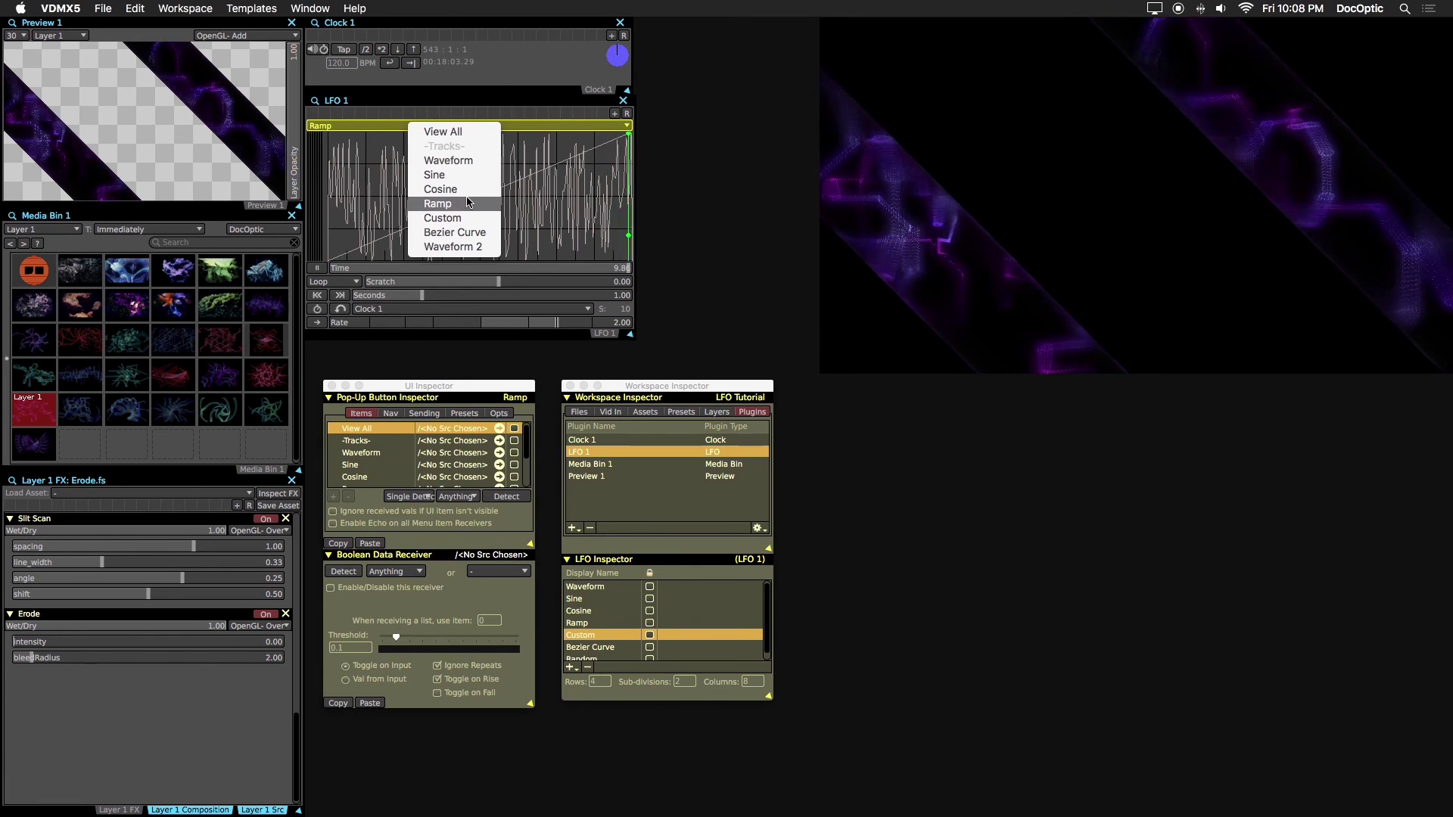
{"action": "left_click", "coordinate": [477, 245]}
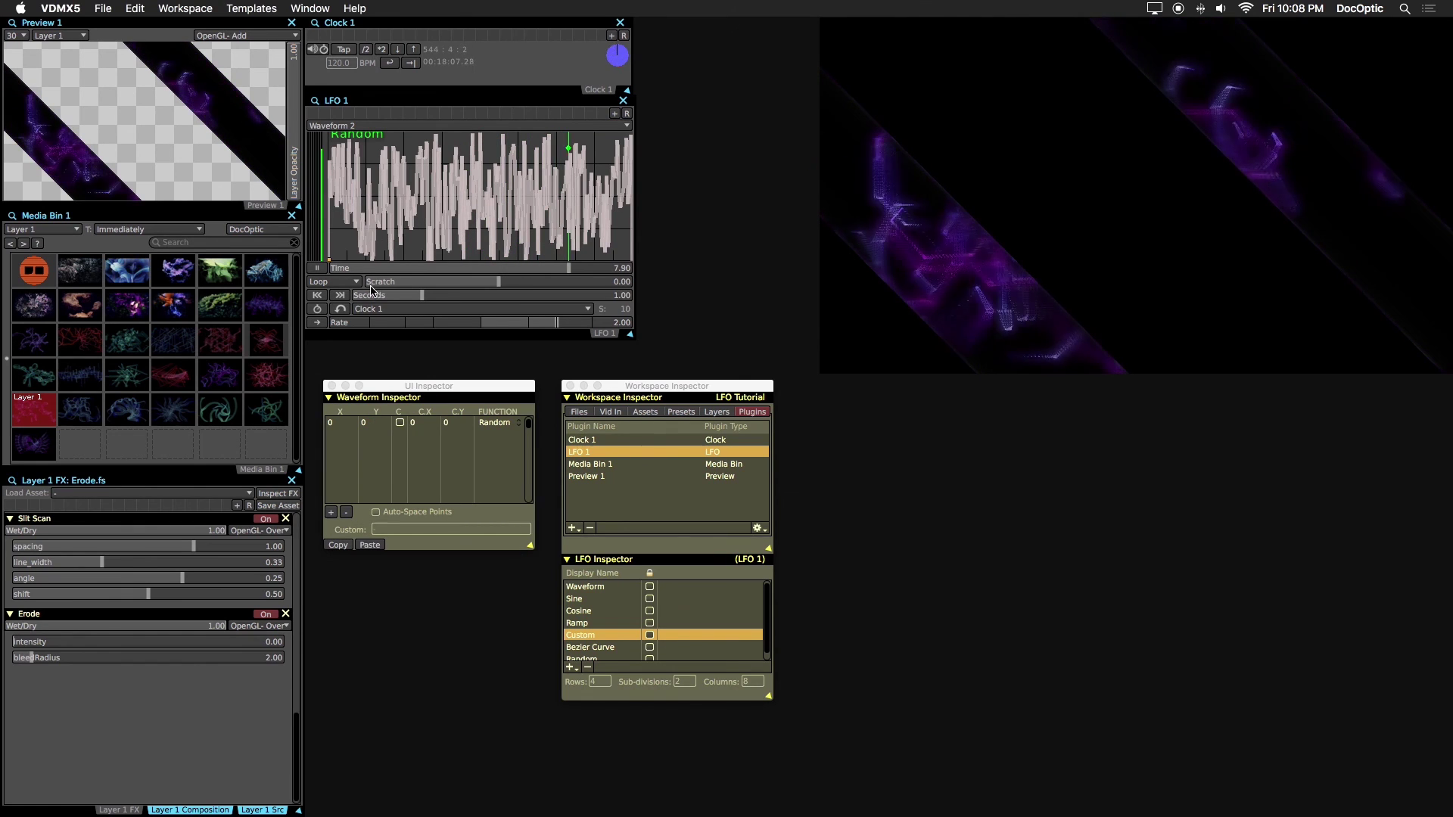
{"action": "left_click_drag", "start_coordinate": [102, 562], "coordinate": [57, 568]}
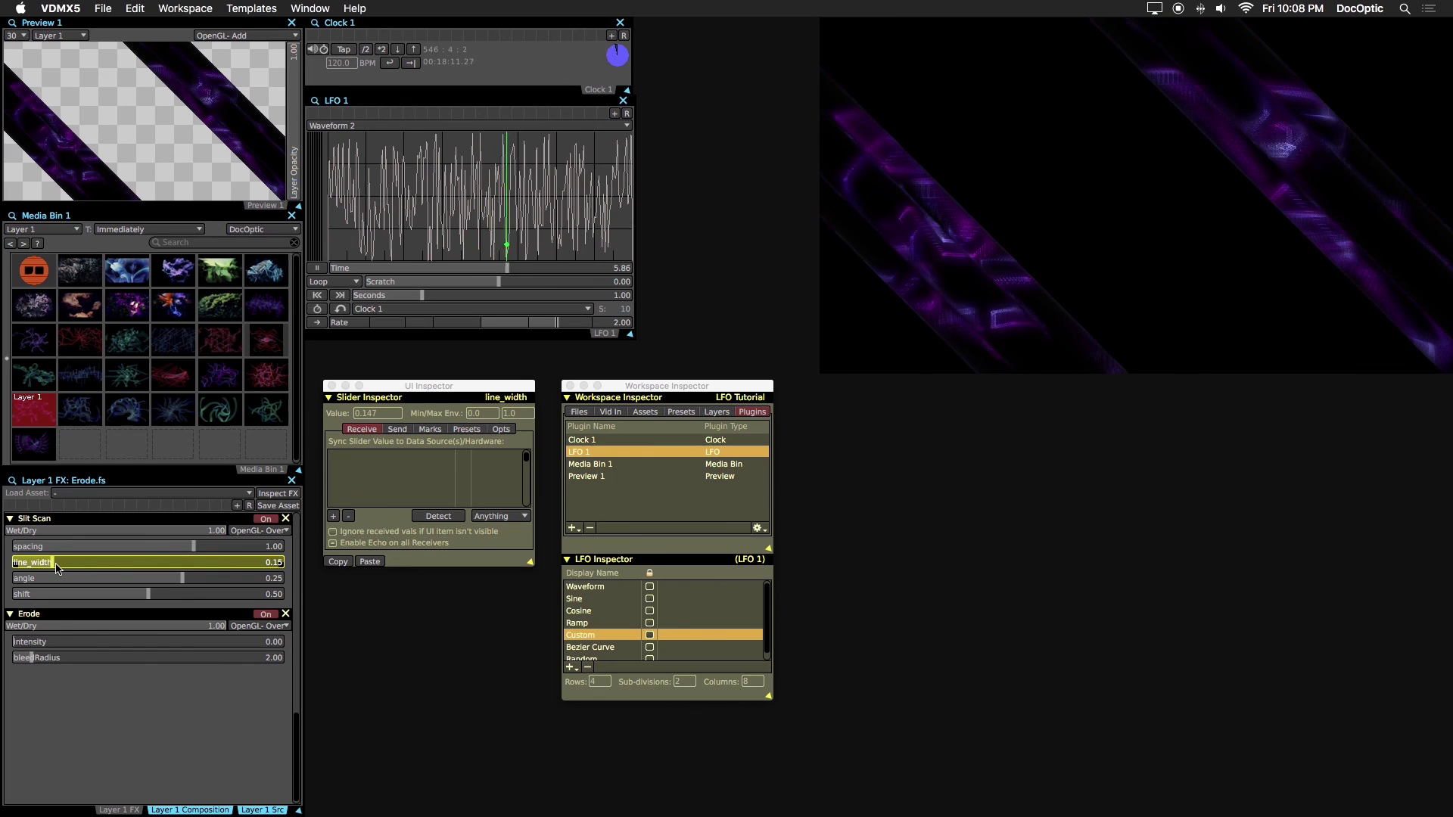
{"action": "left_click_drag", "start_coordinate": [97, 579], "coordinate": [293, 584]}
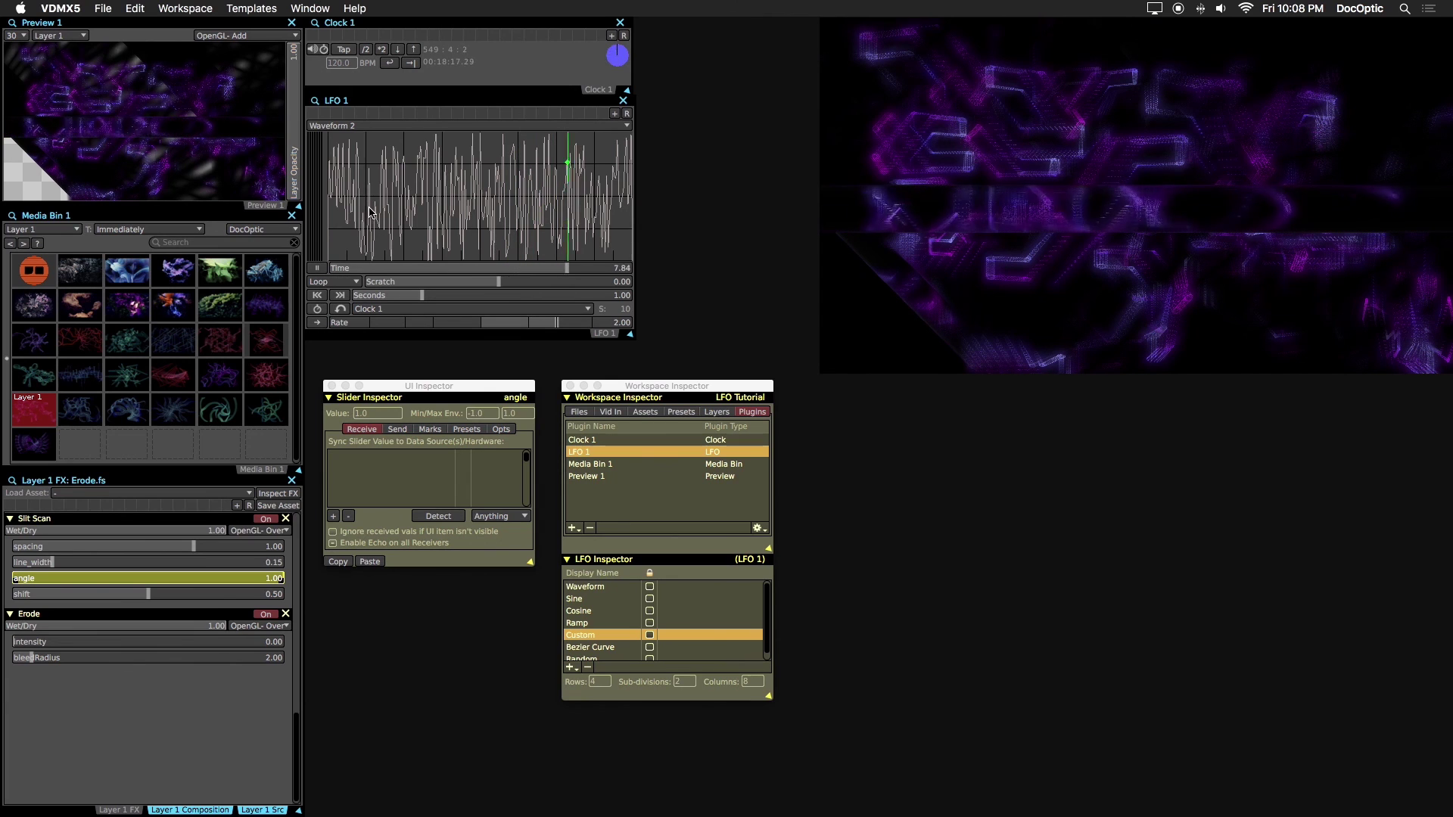
Link LFO 1's Random wave to both the Slit Scan spacing and Erode intensity sliders
{"action": "left_click", "coordinate": [405, 200]}
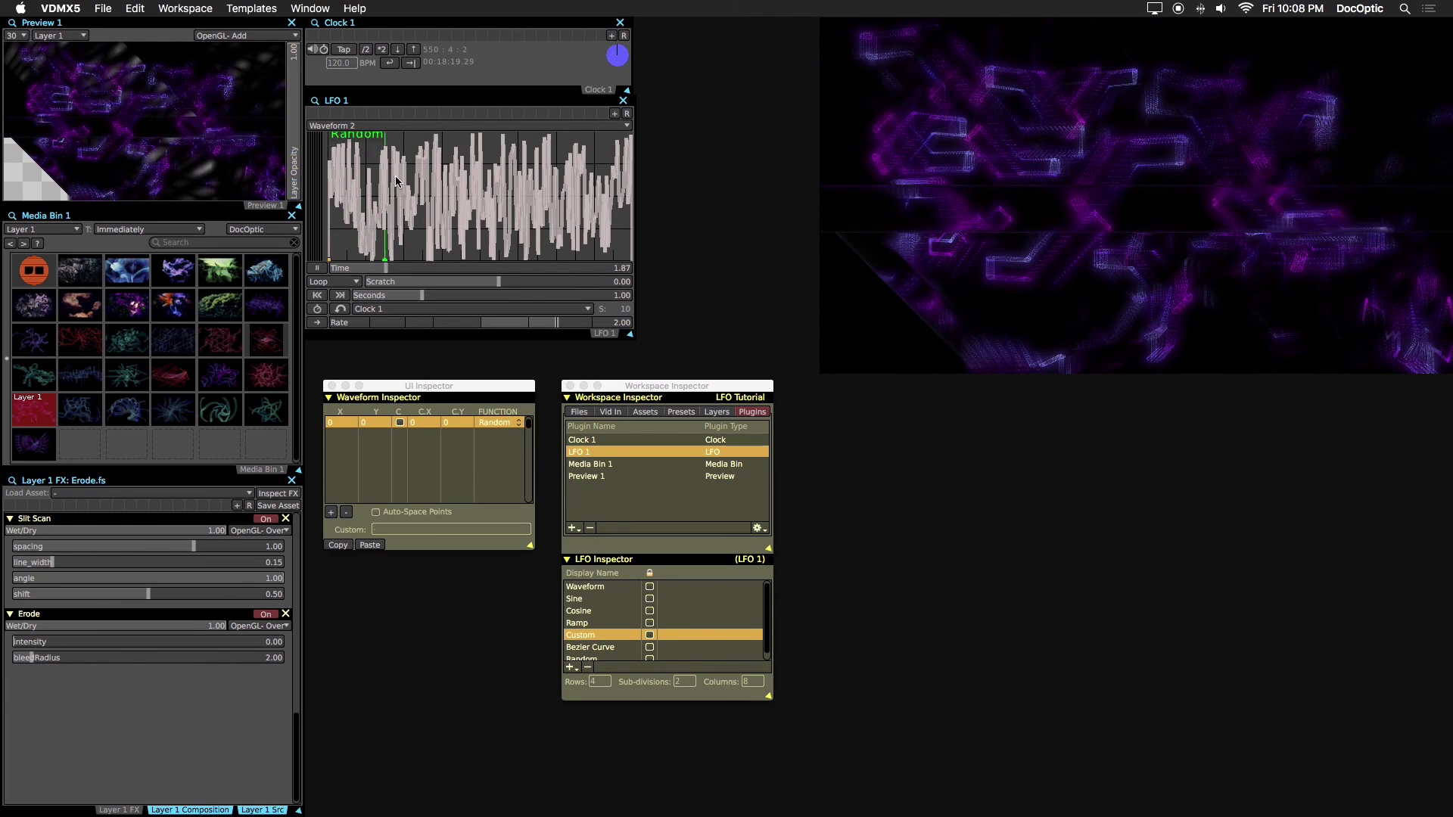
{"action": "left_click_drag", "start_coordinate": [361, 230], "coordinate": [137, 546]}
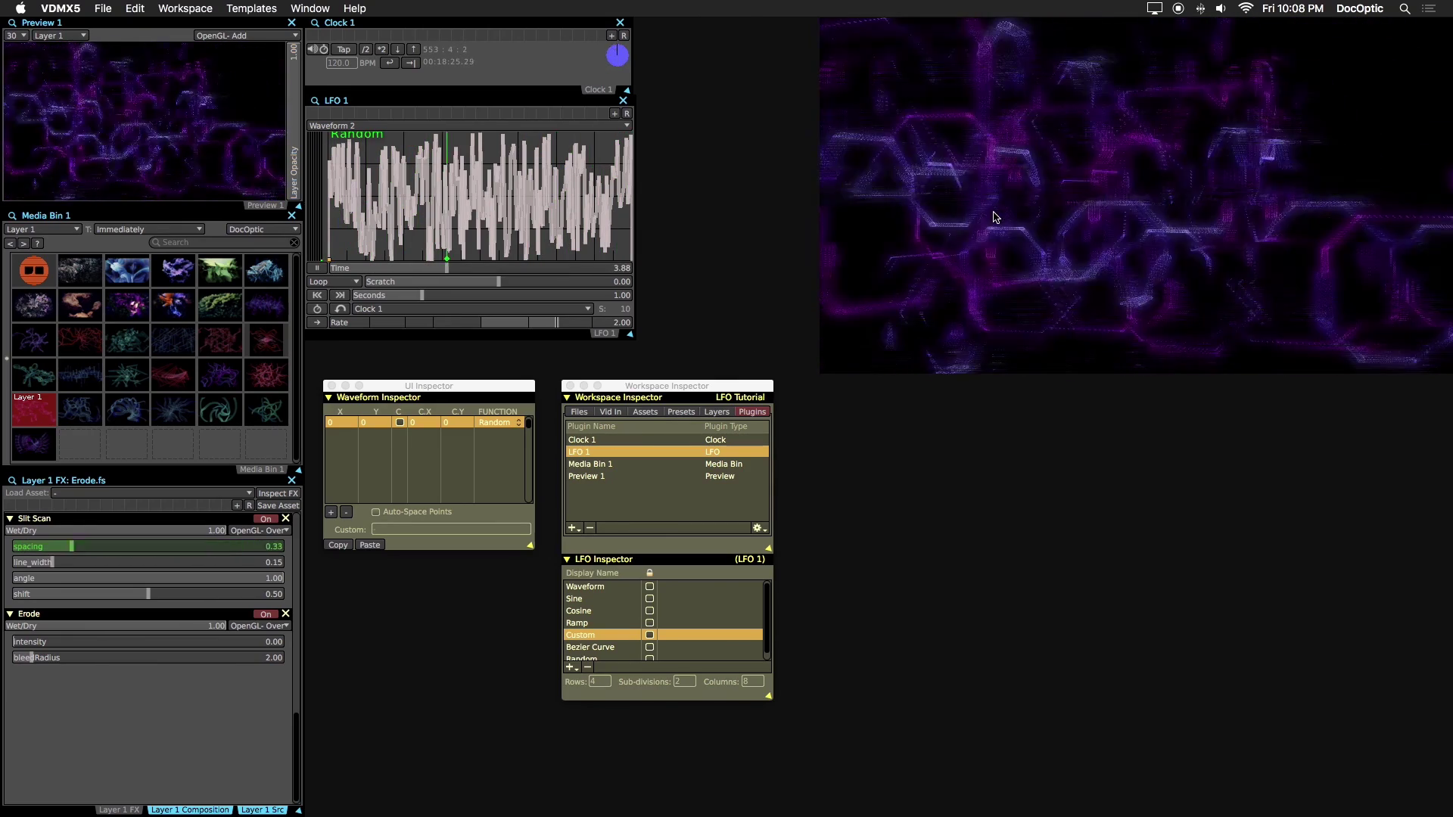
{"action": "left_click_drag", "start_coordinate": [94, 641], "coordinate": [273, 625]}
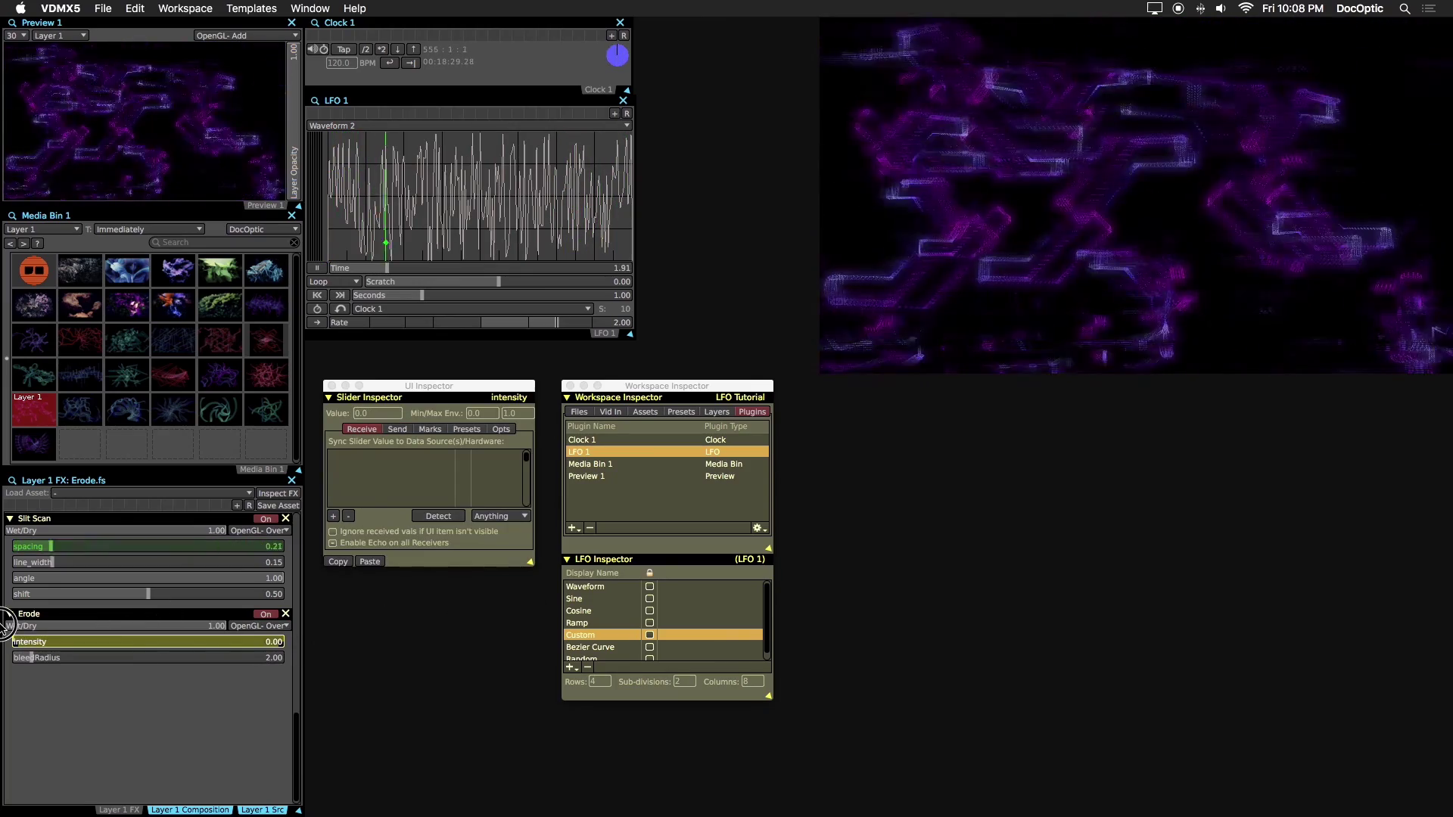
{"action": "left_click", "coordinate": [408, 211]}
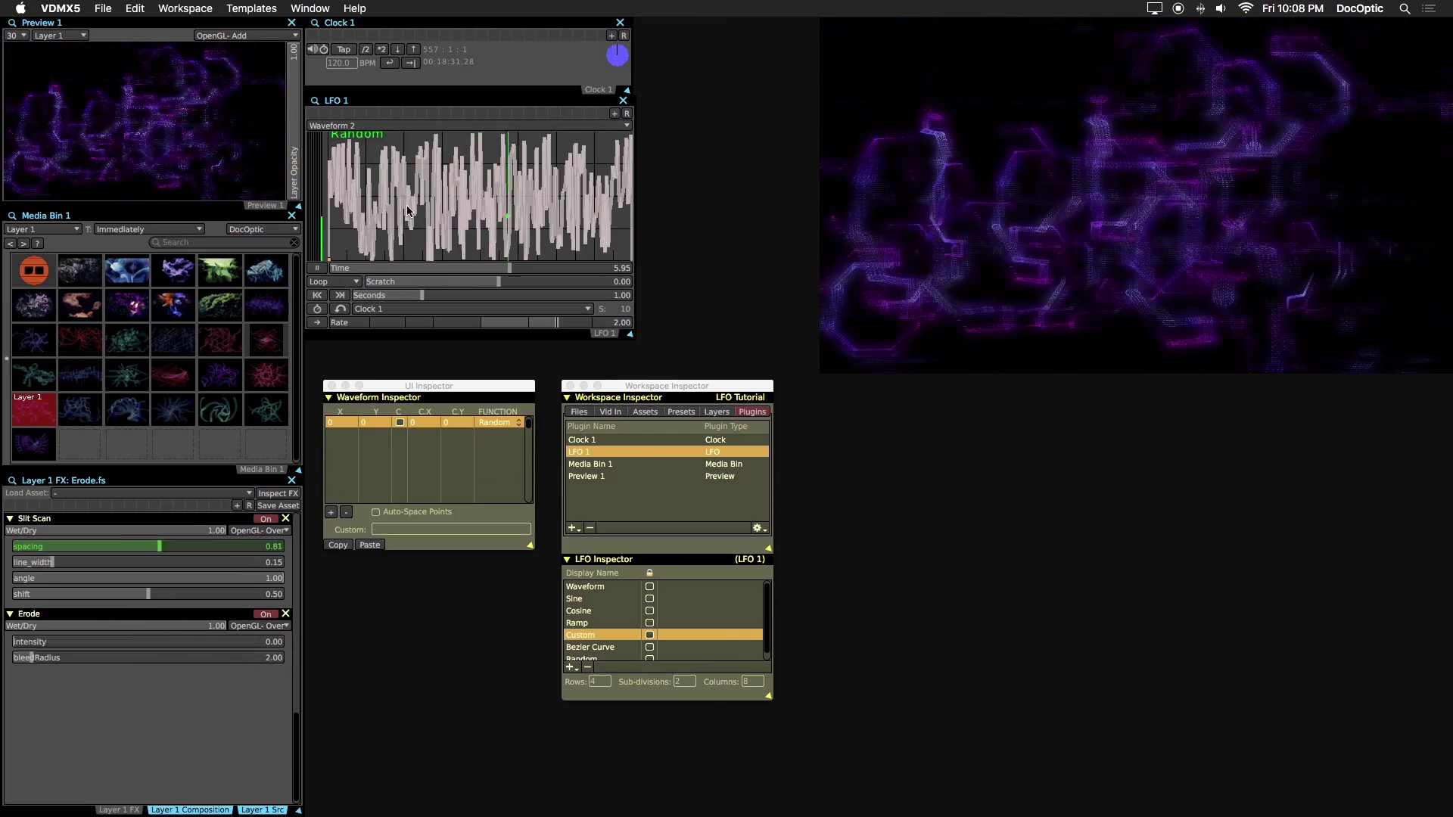
{"action": "left_click_drag", "start_coordinate": [411, 203], "coordinate": [72, 641]}
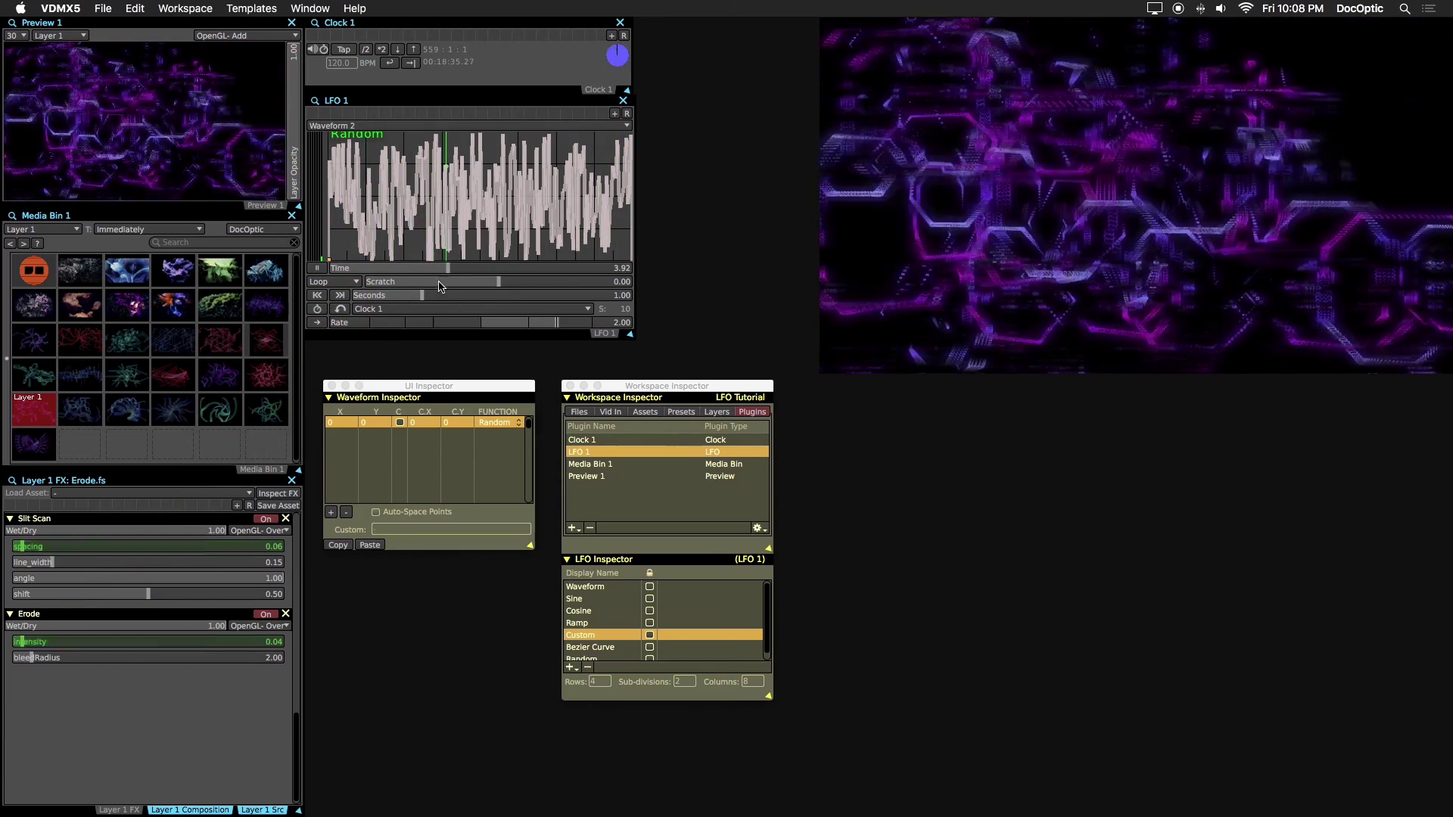